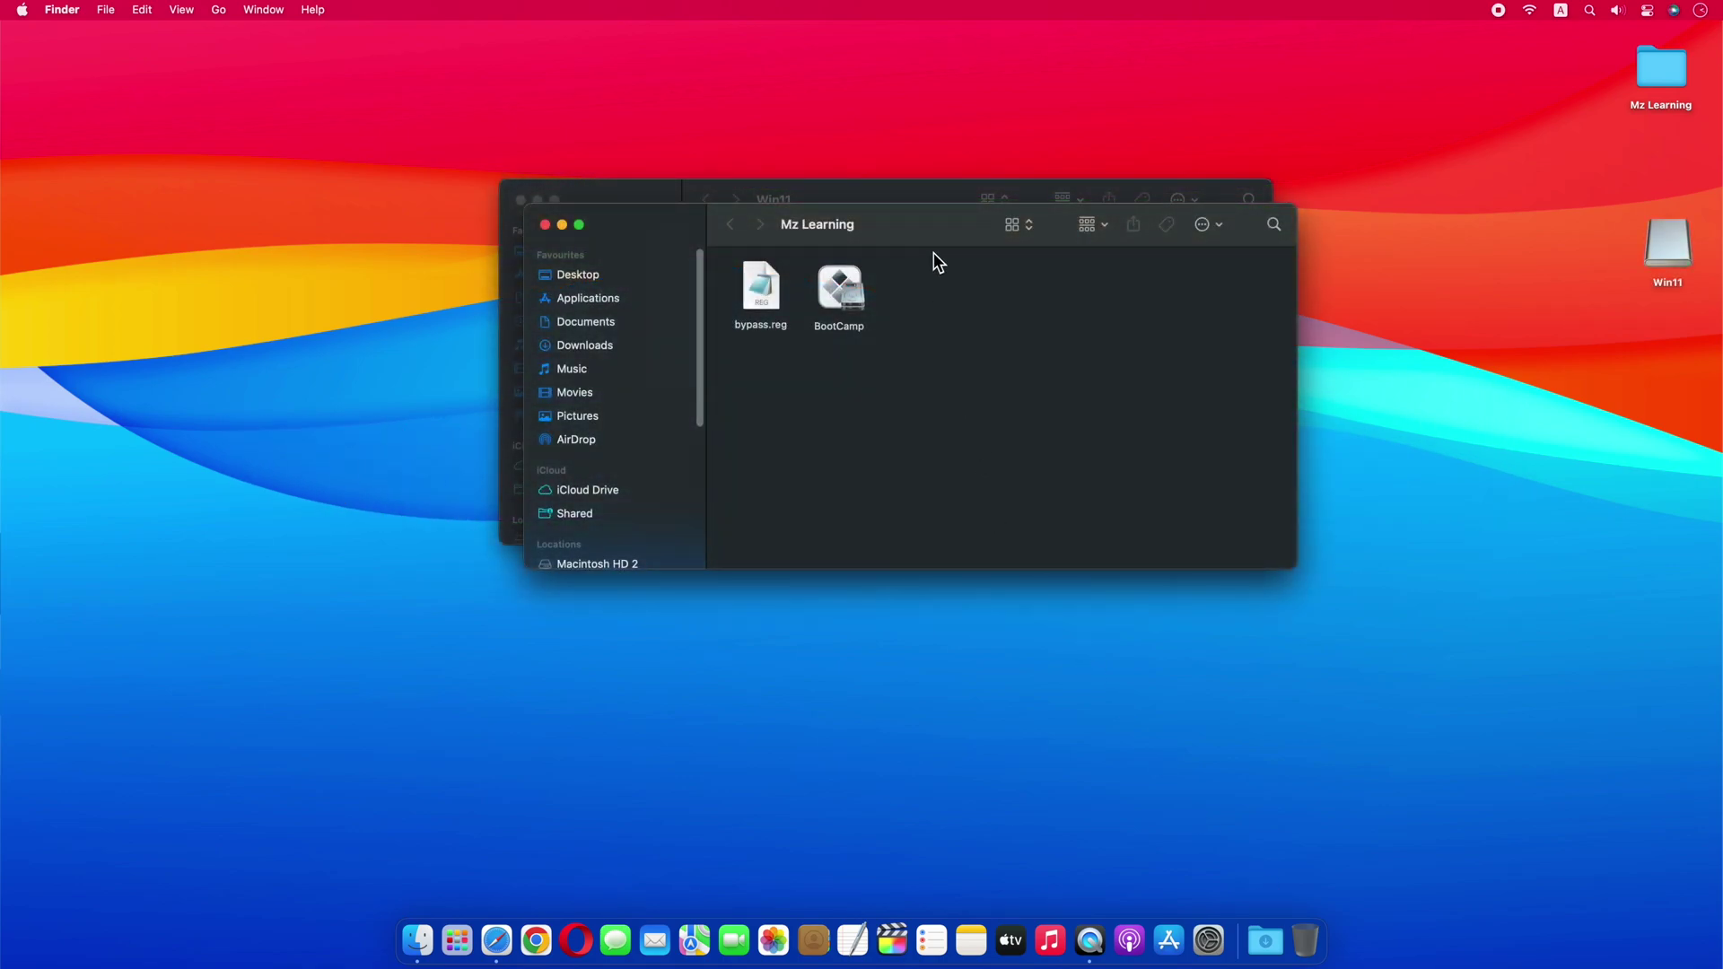
- Move the Mz Learning window aside and select bypass.reg and BootCamp together
drag(933, 251, 1052, 557)
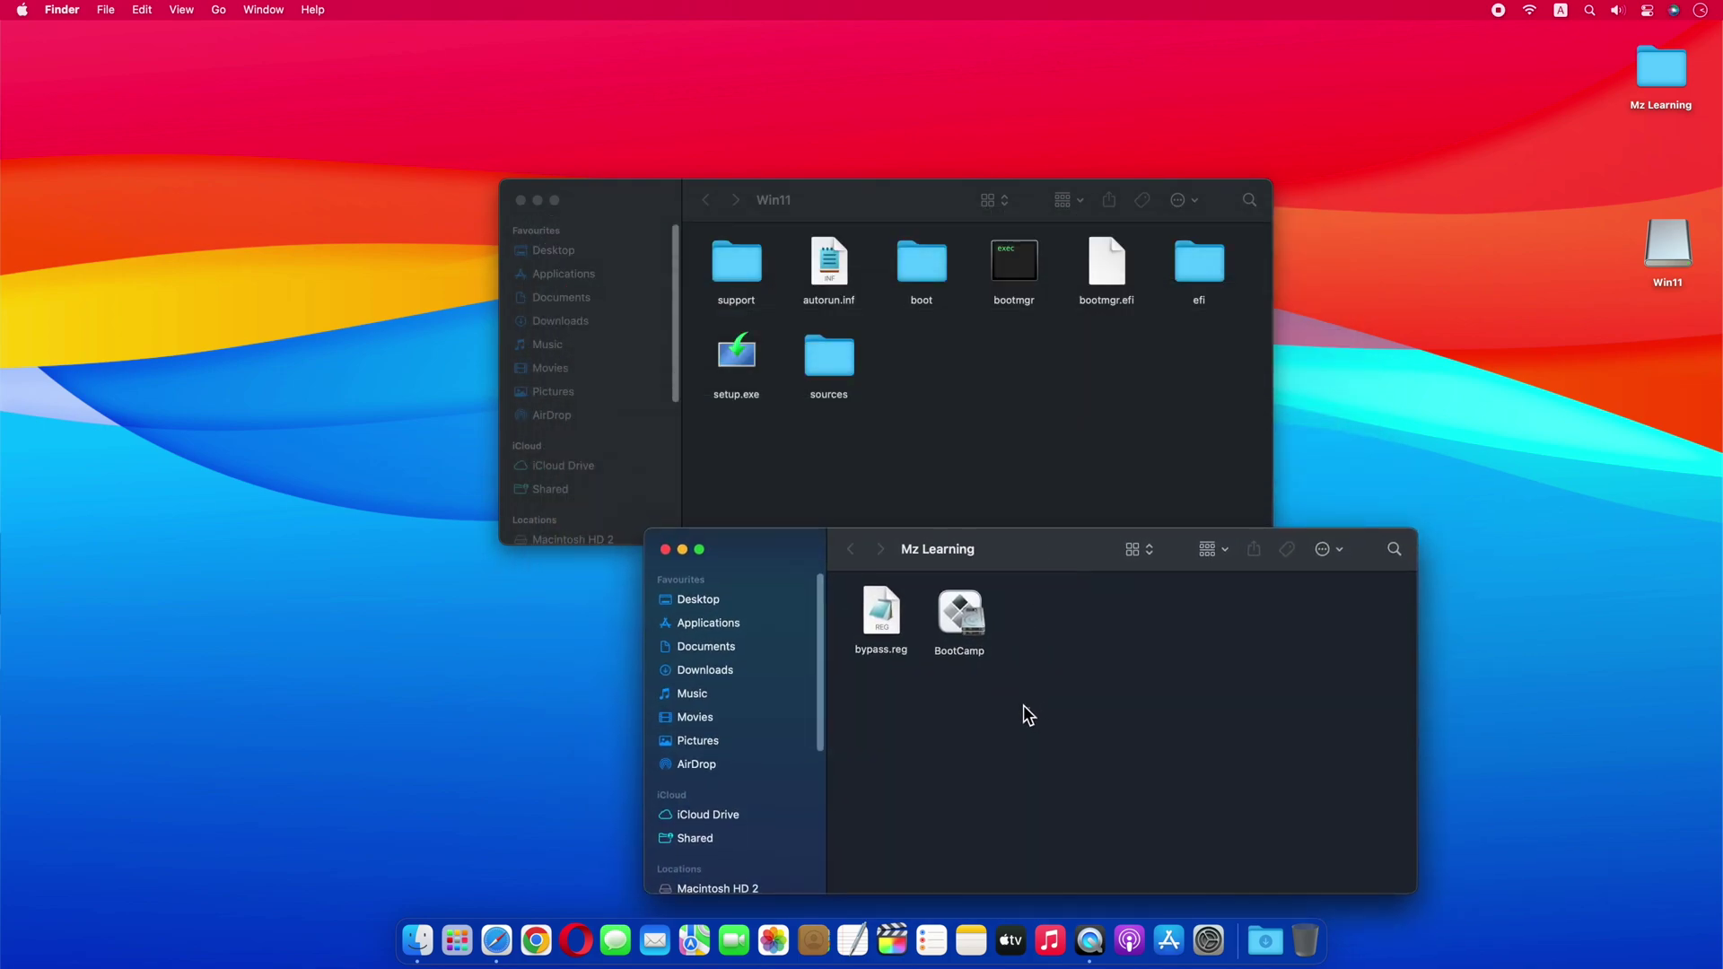
drag(1029, 709, 924, 422)
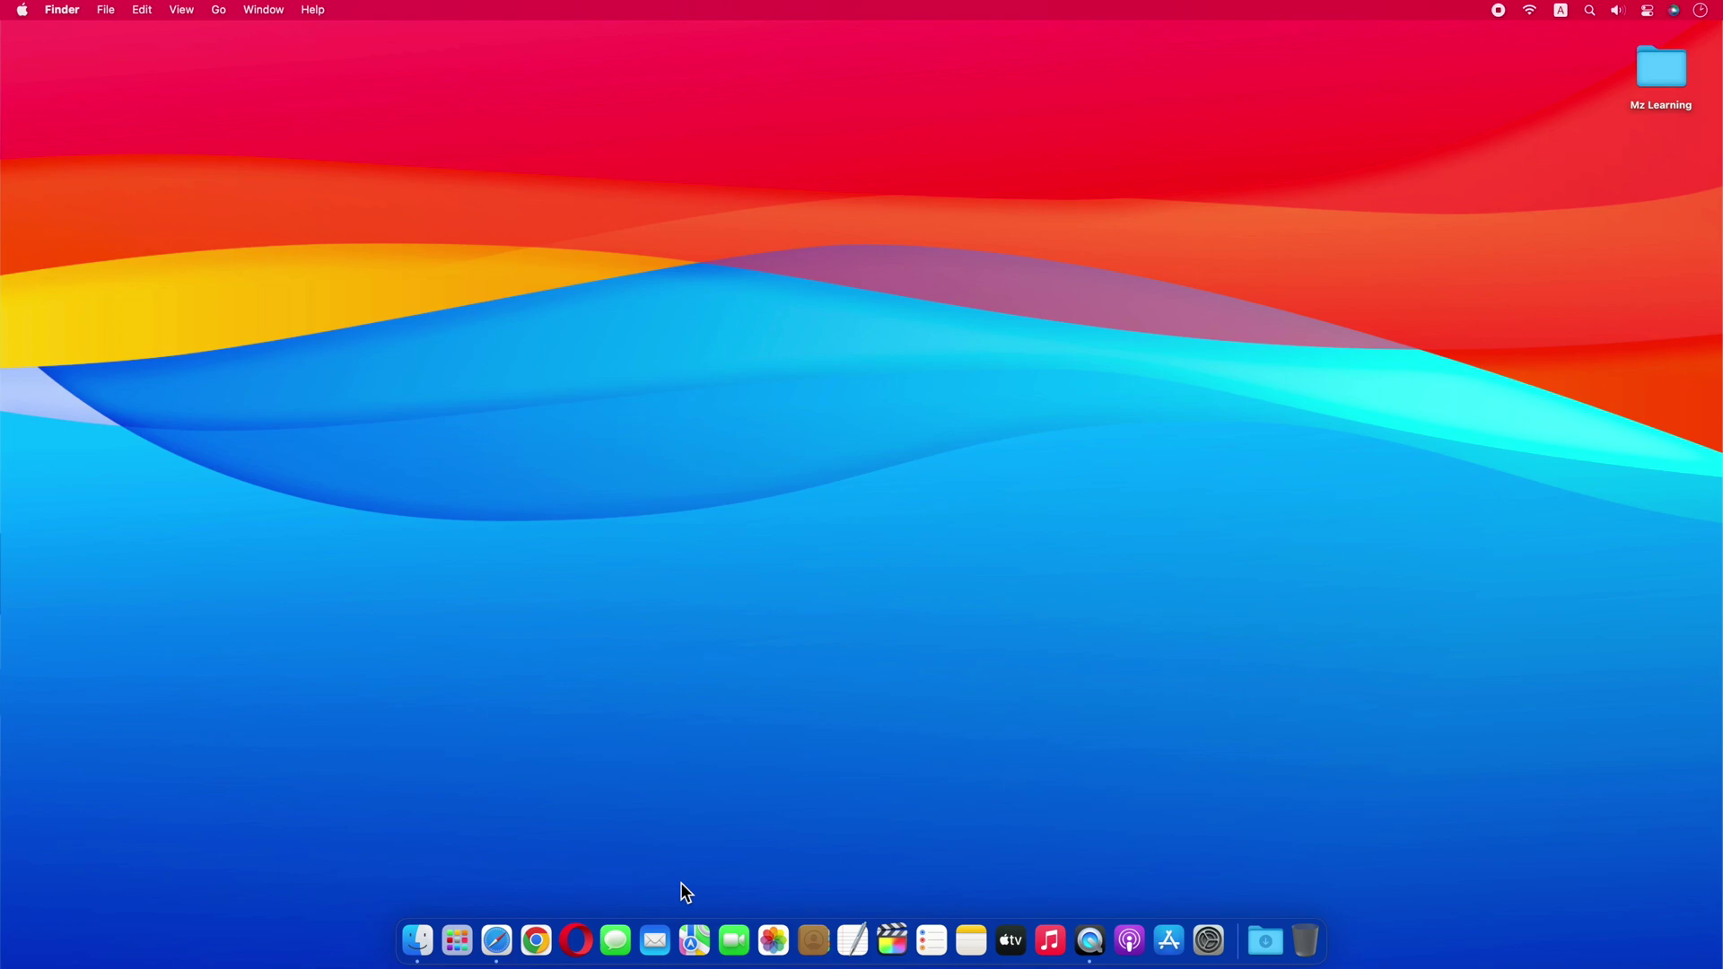
- In Safari, start the 64-bit Windows 11 English ISO download from Microsoft's page
click(504, 943)
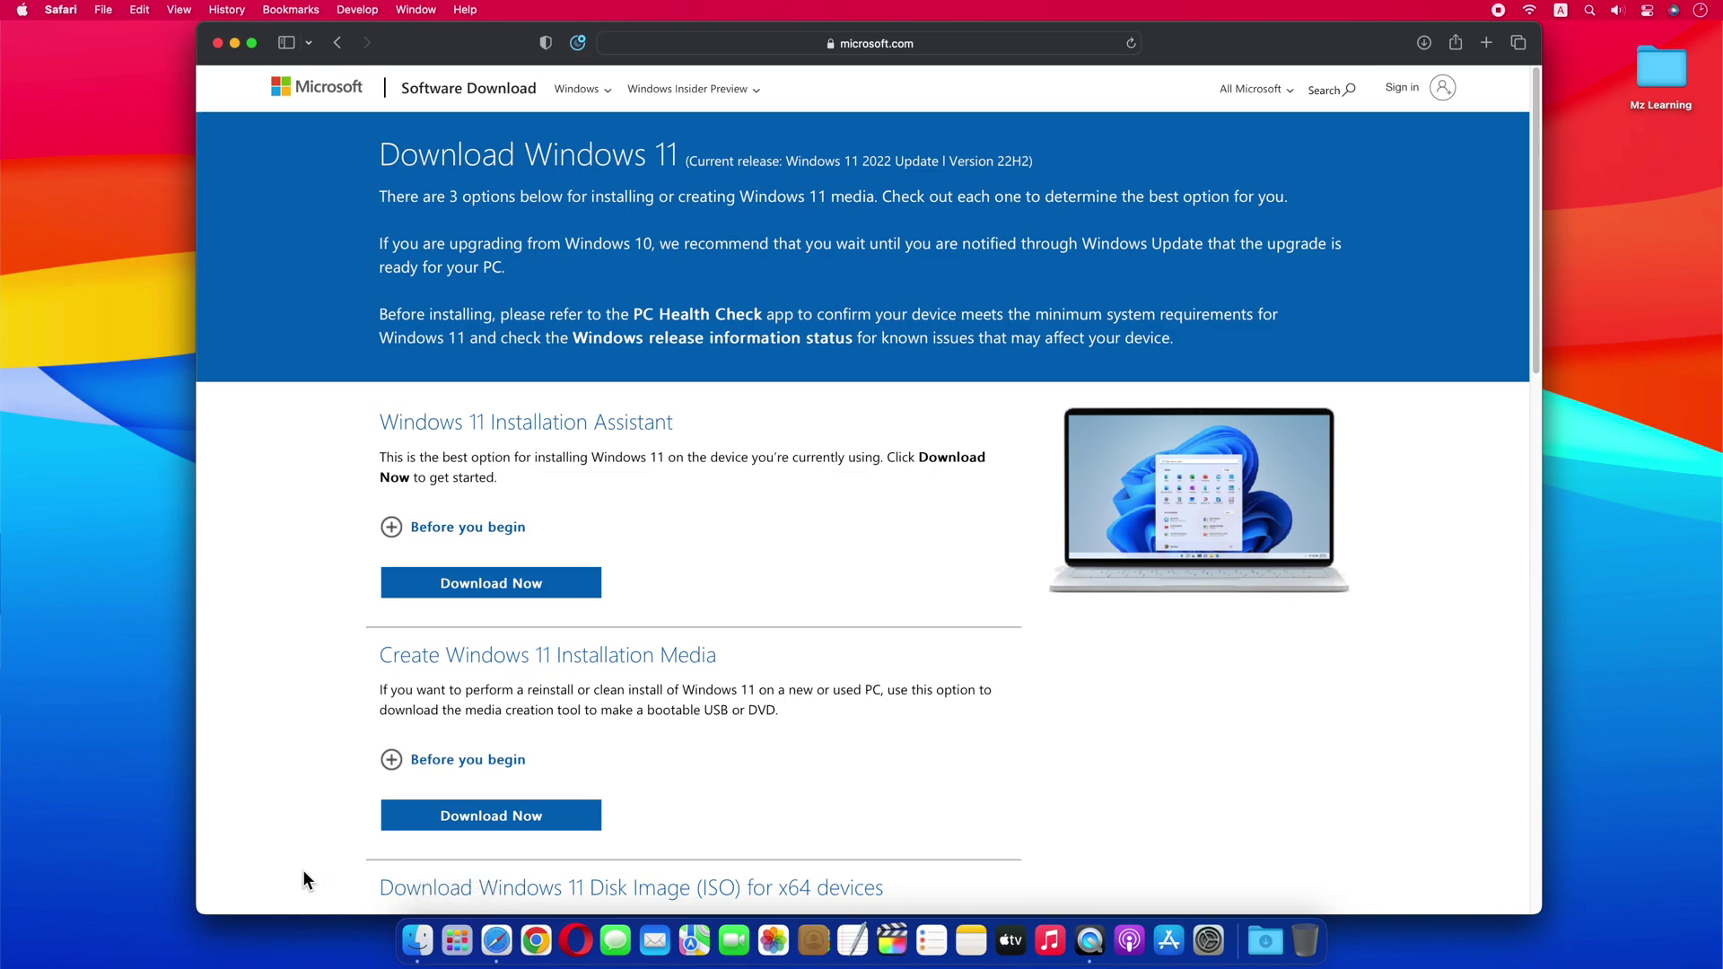
scroll(303, 868, down, 5)
scroll(303, 871, down, 3)
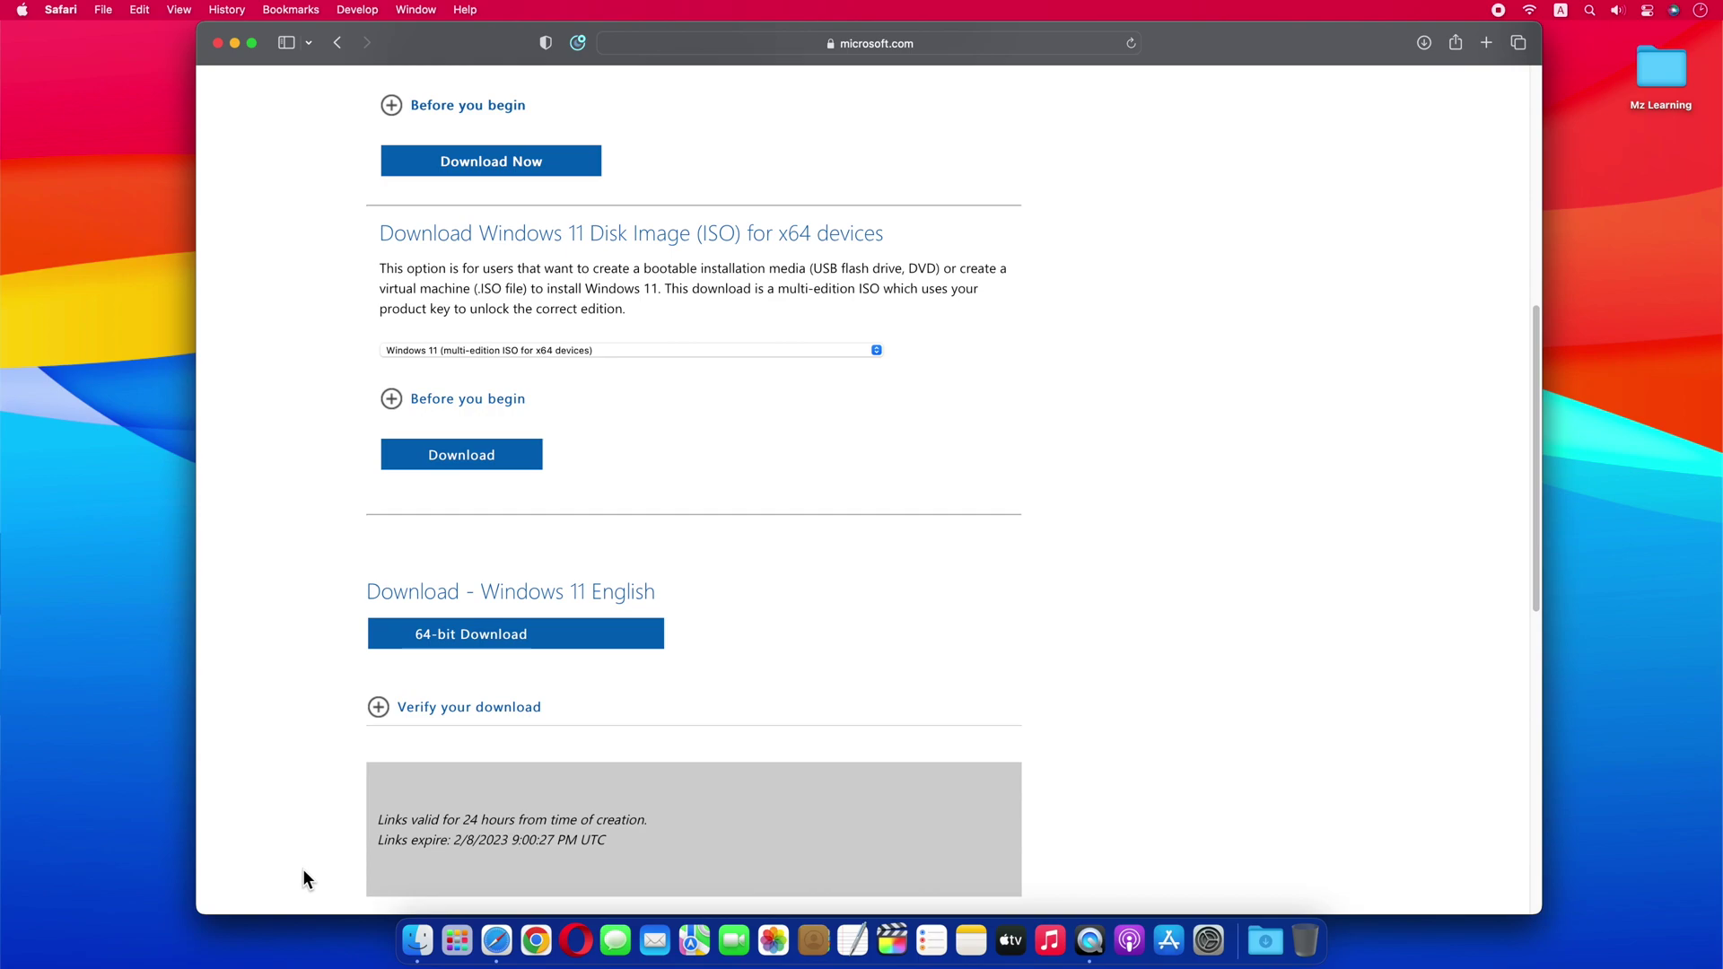
click(487, 648)
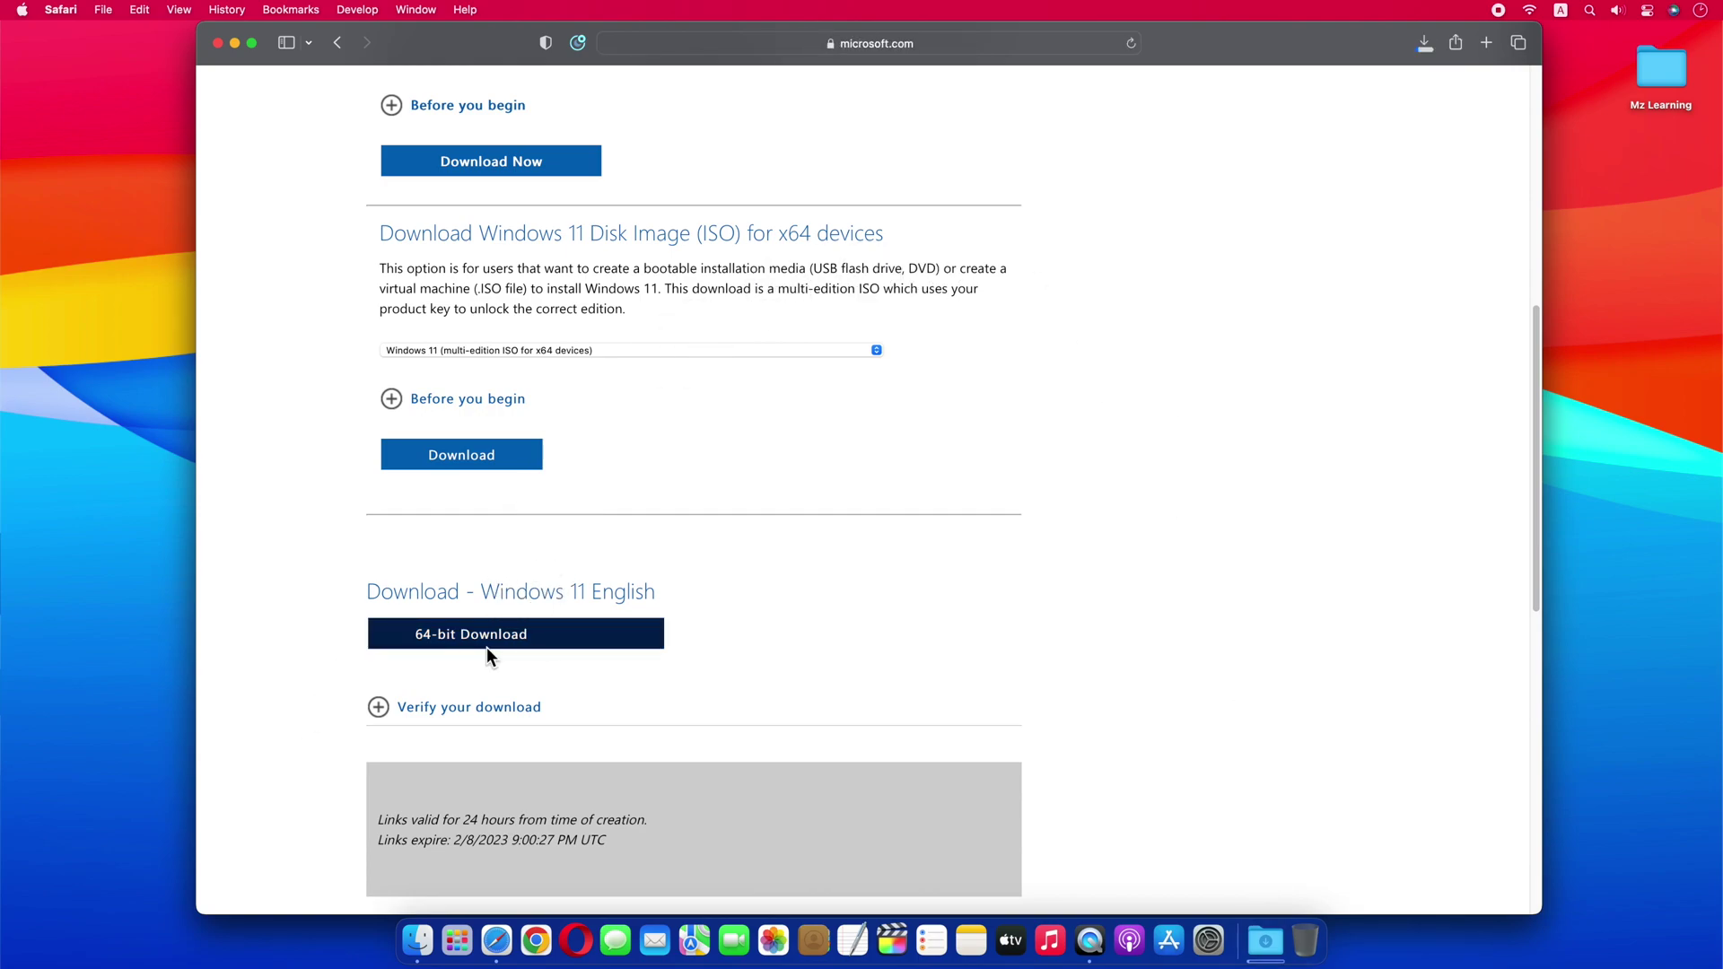
- Hide Safari and check that Win11_22H2_English_x64v1.iso is in the Downloads stack
key(super+h)
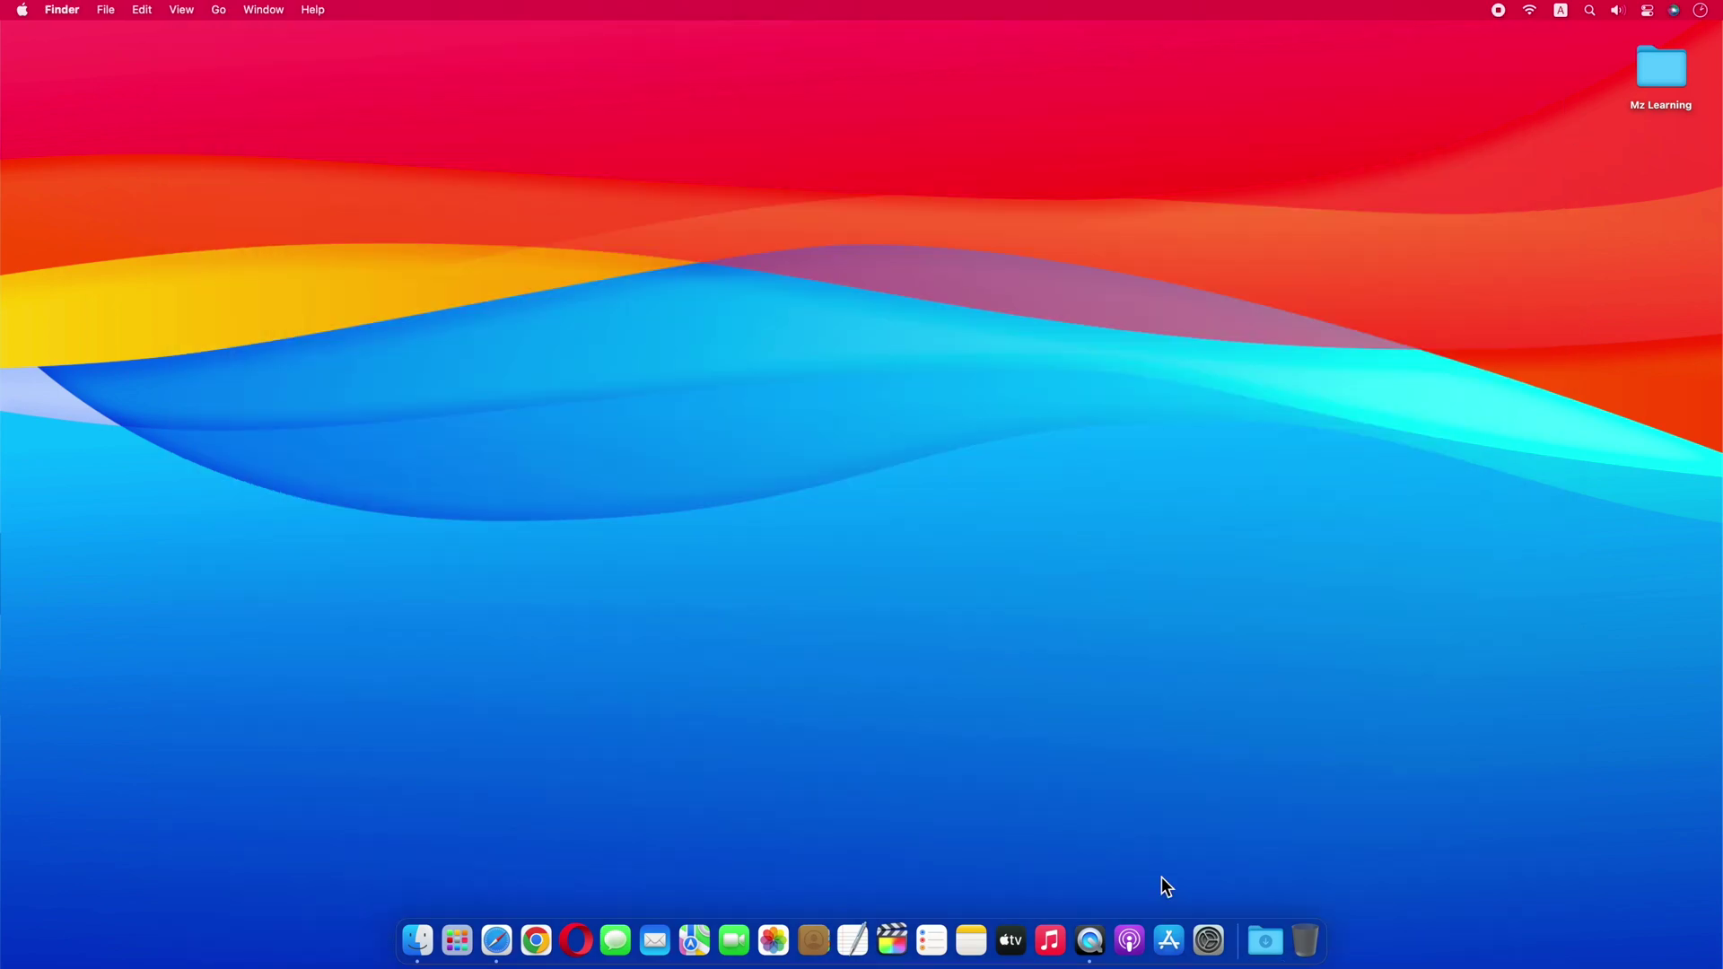
click(1266, 937)
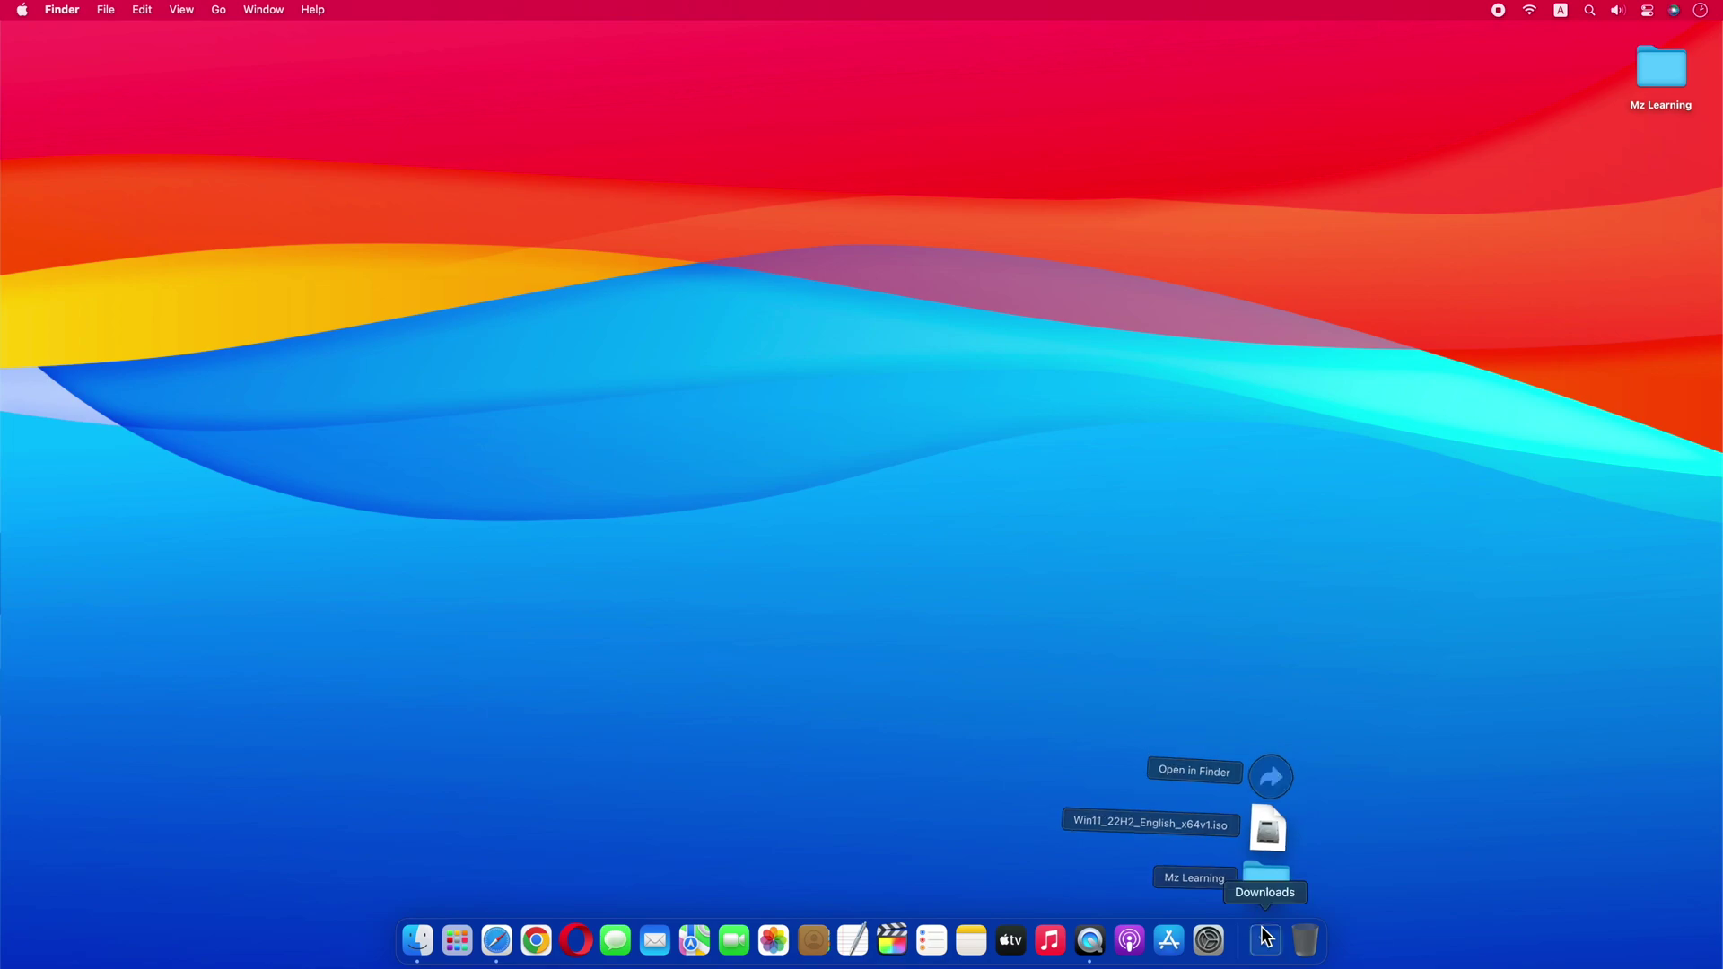
click(1266, 937)
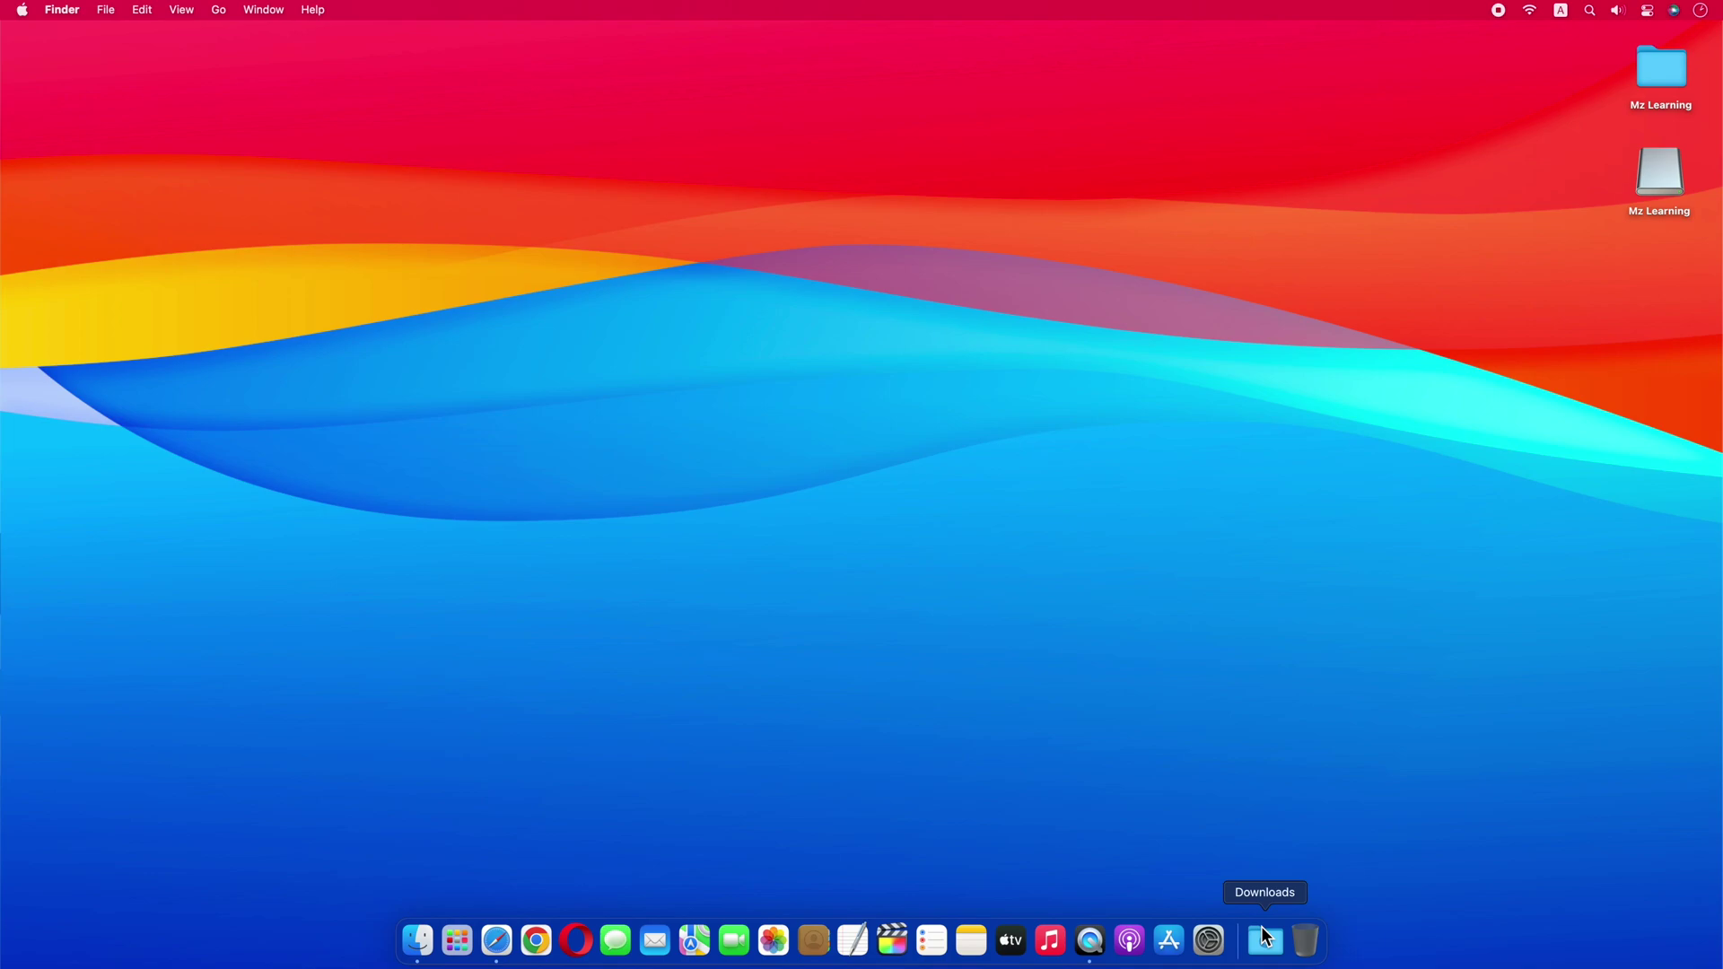
- Launch Disk Utility, show all devices, and select the 32.21 GB USB USB DISK Media
key(super+space)
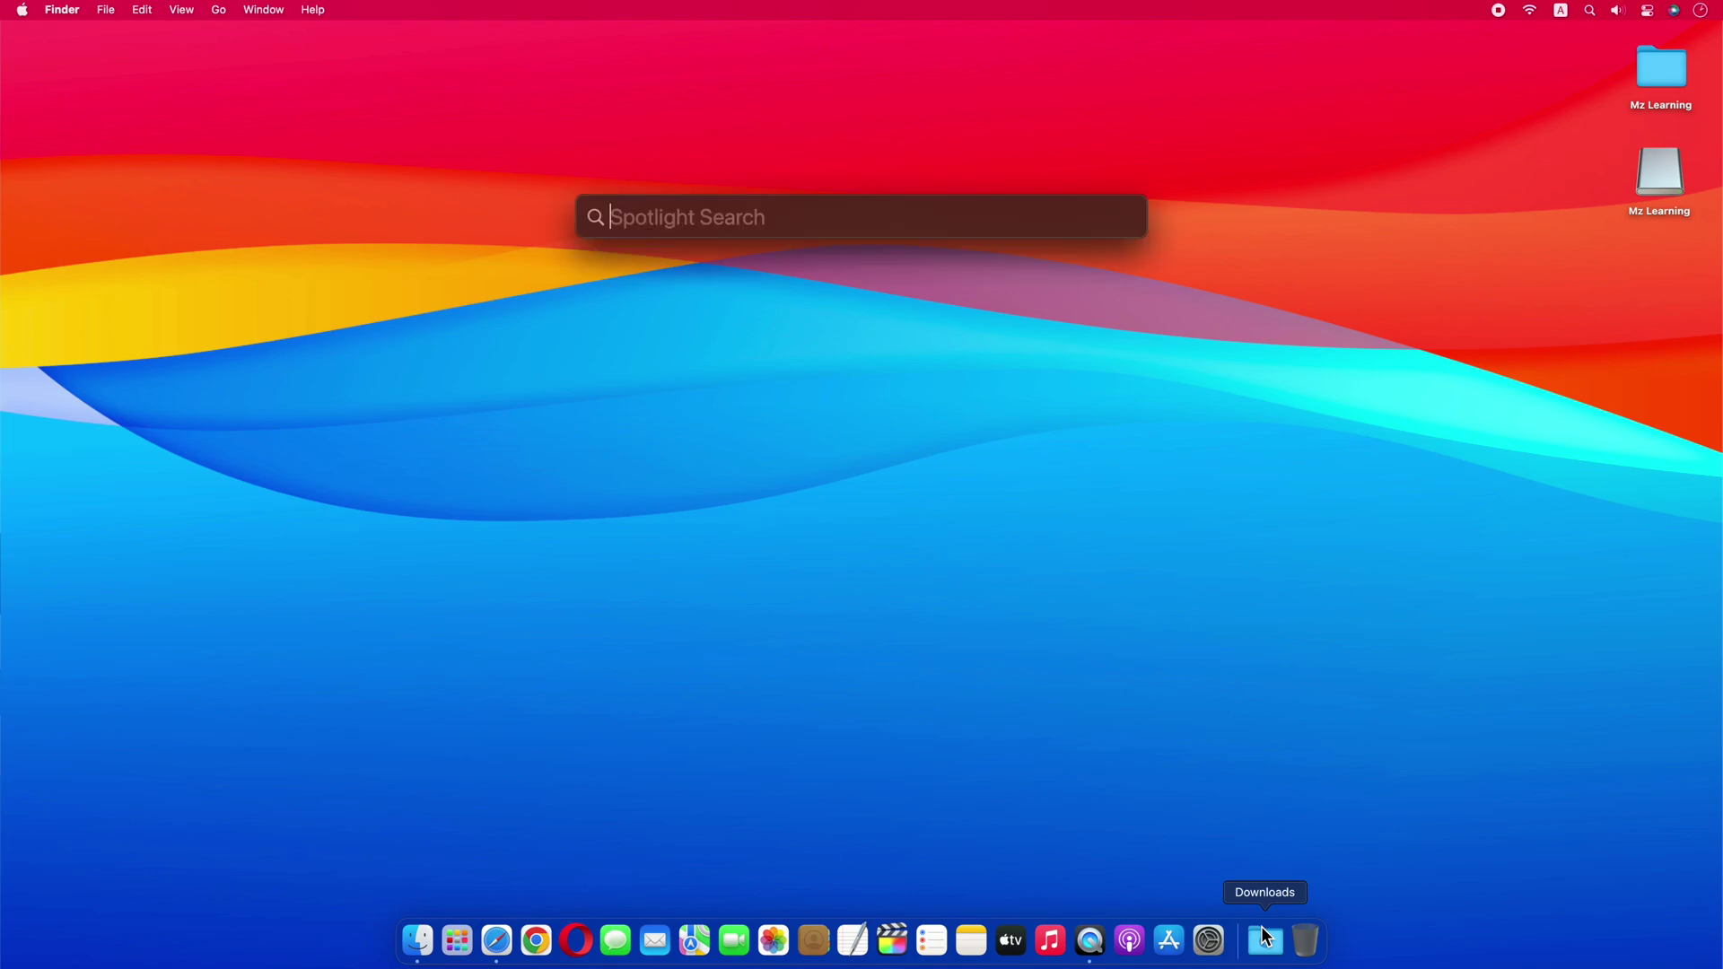
text(di)
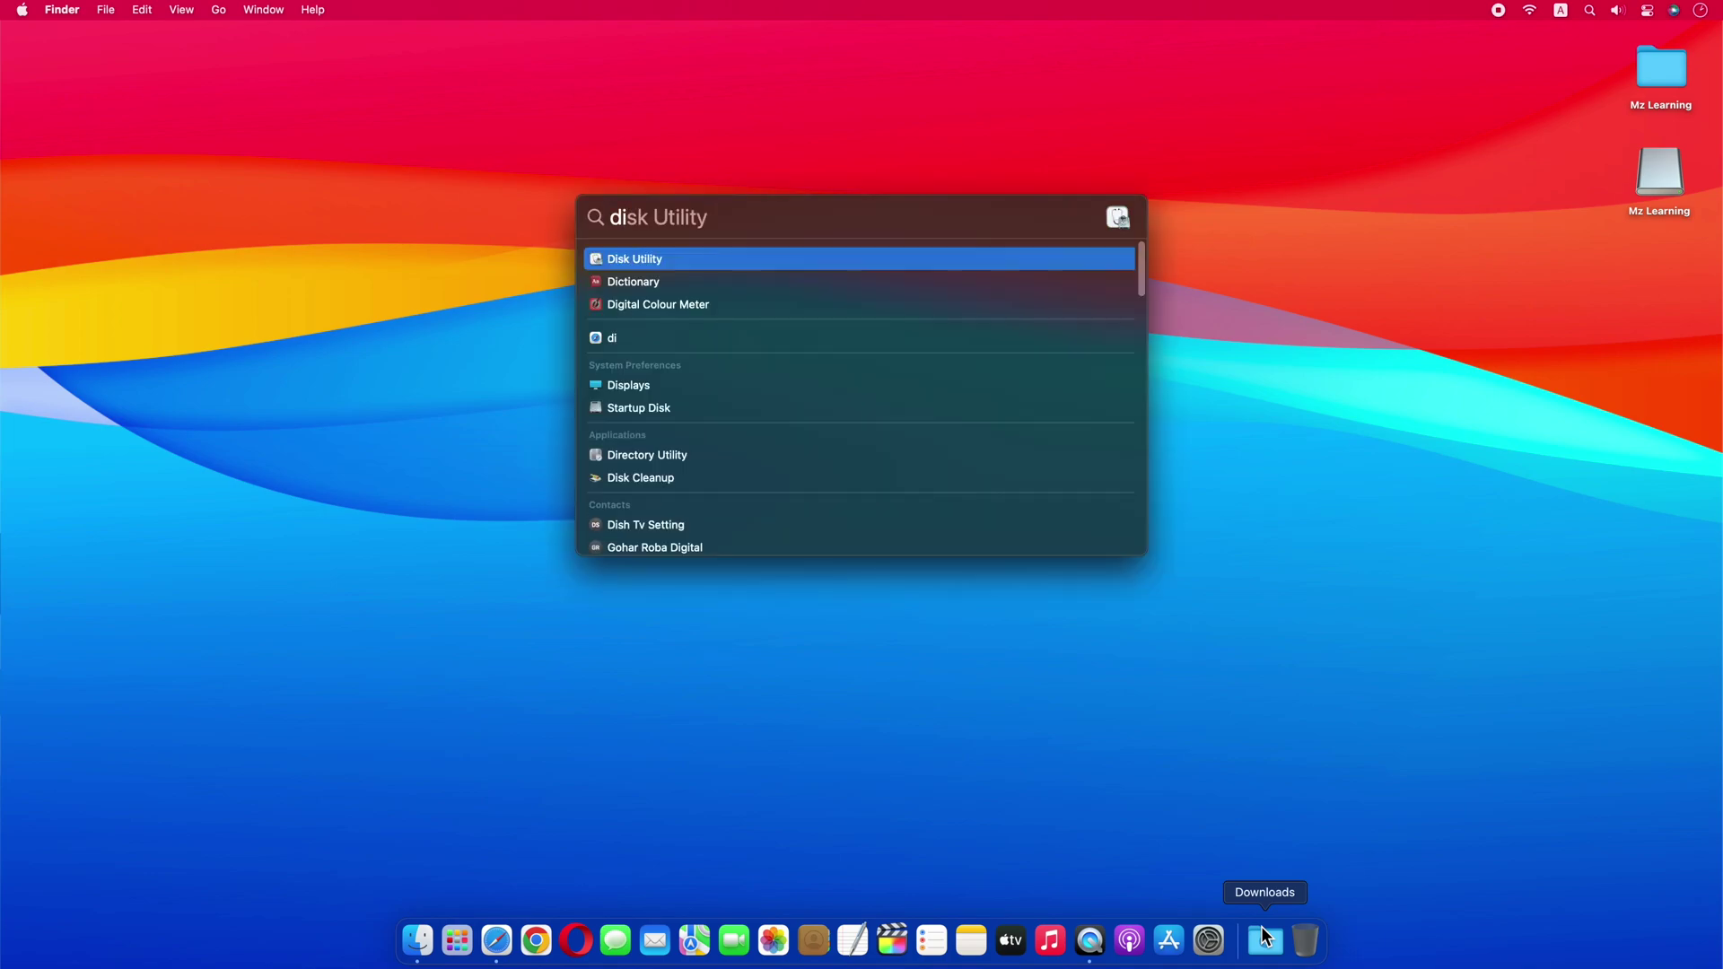
key(Return)
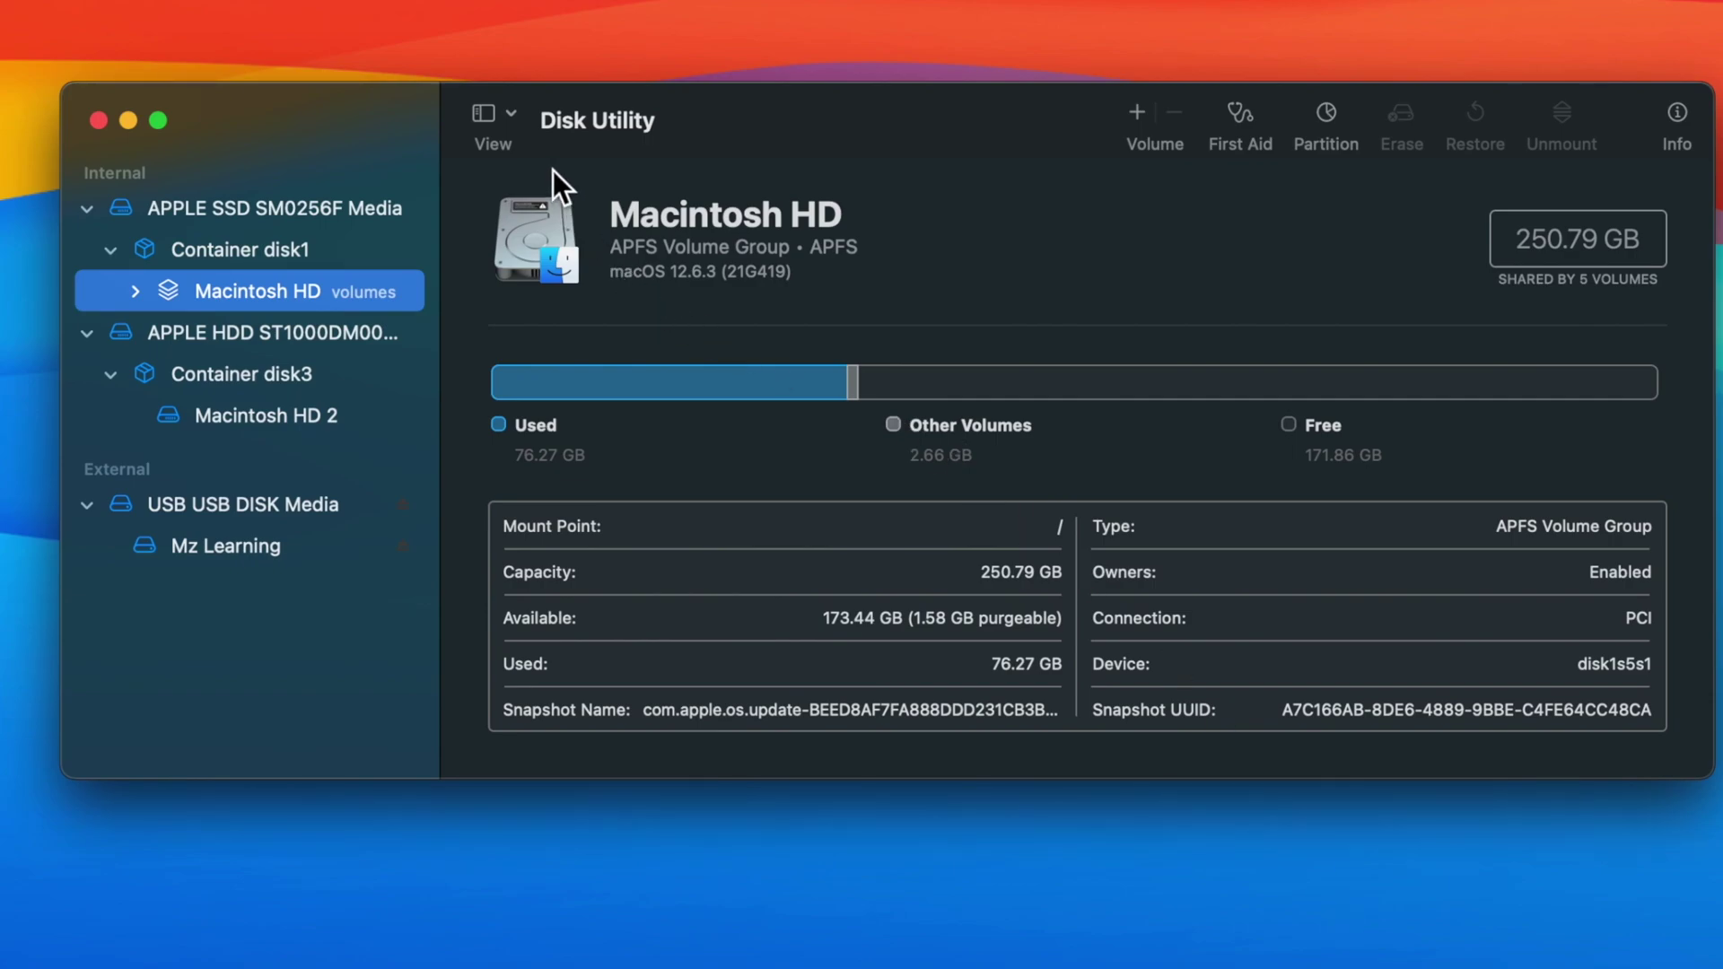
click(514, 113)
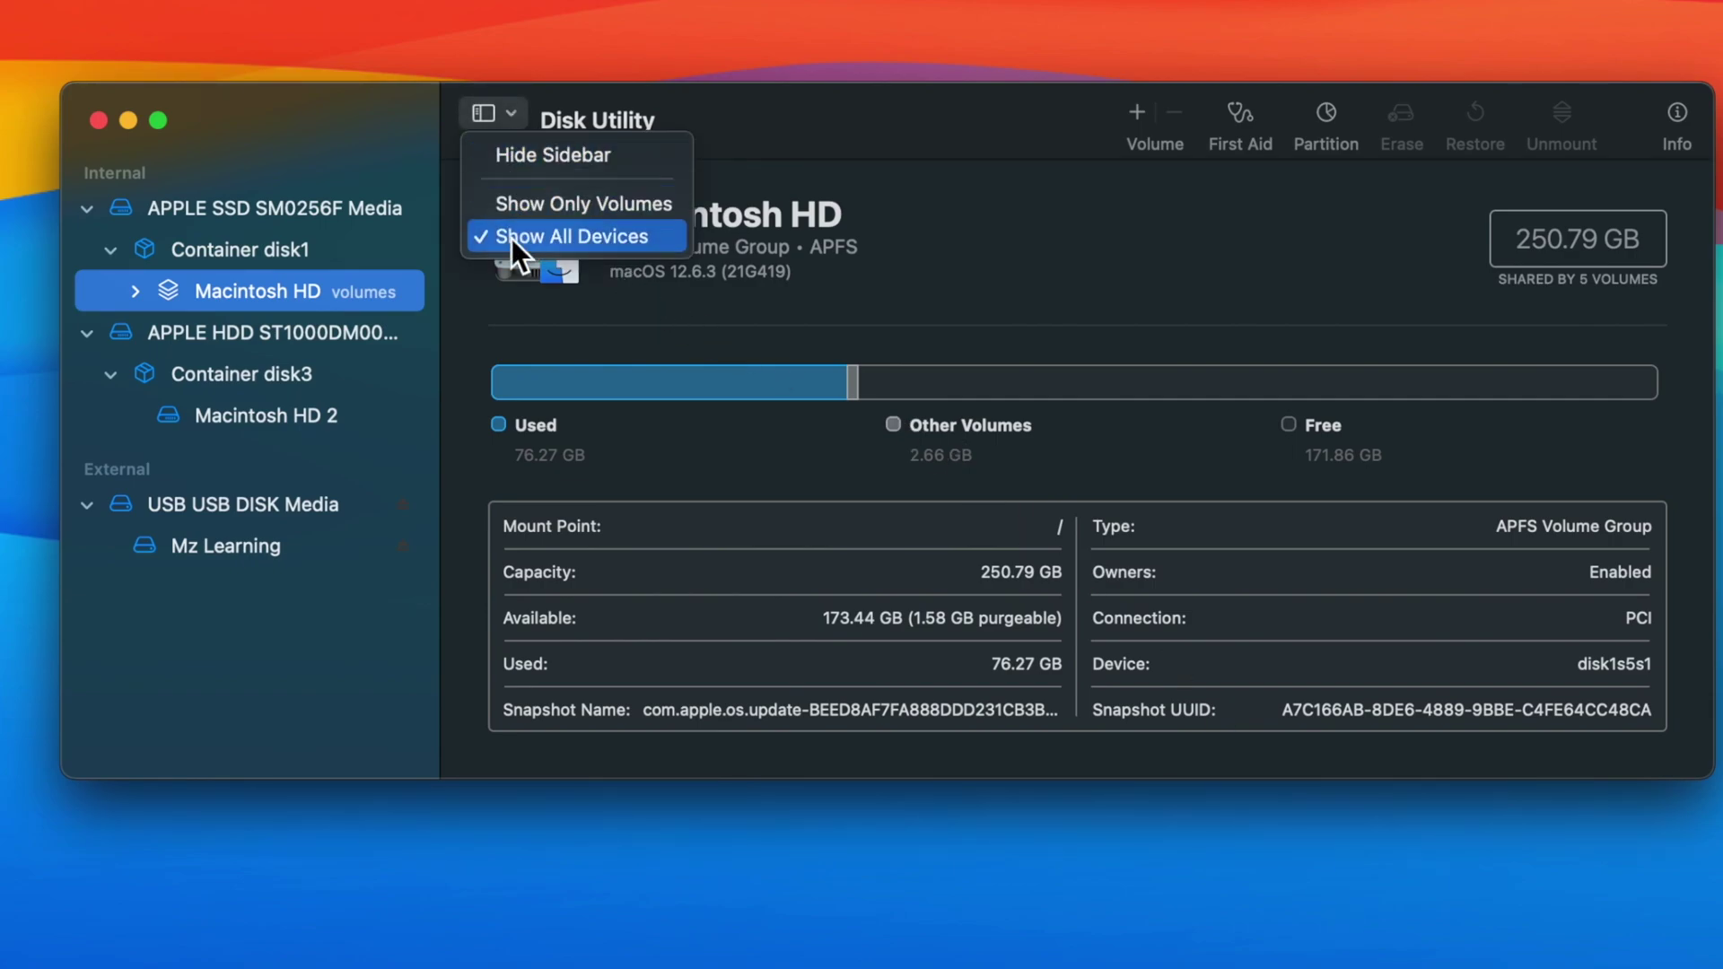
click(569, 236)
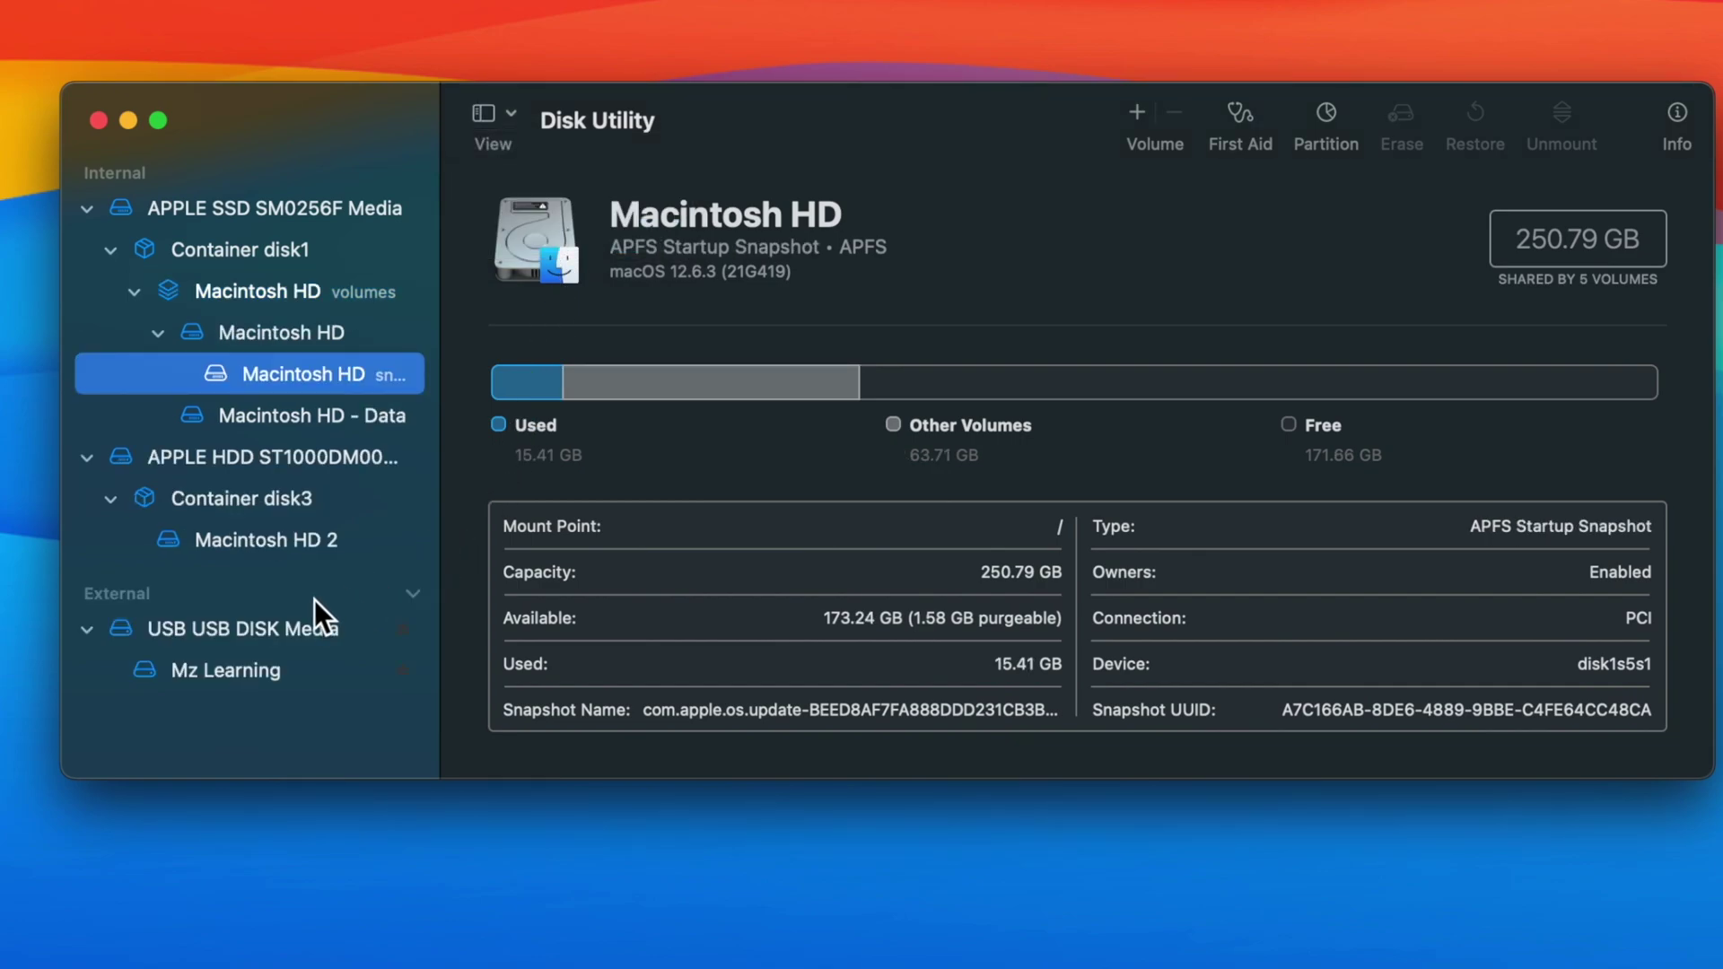
click(260, 630)
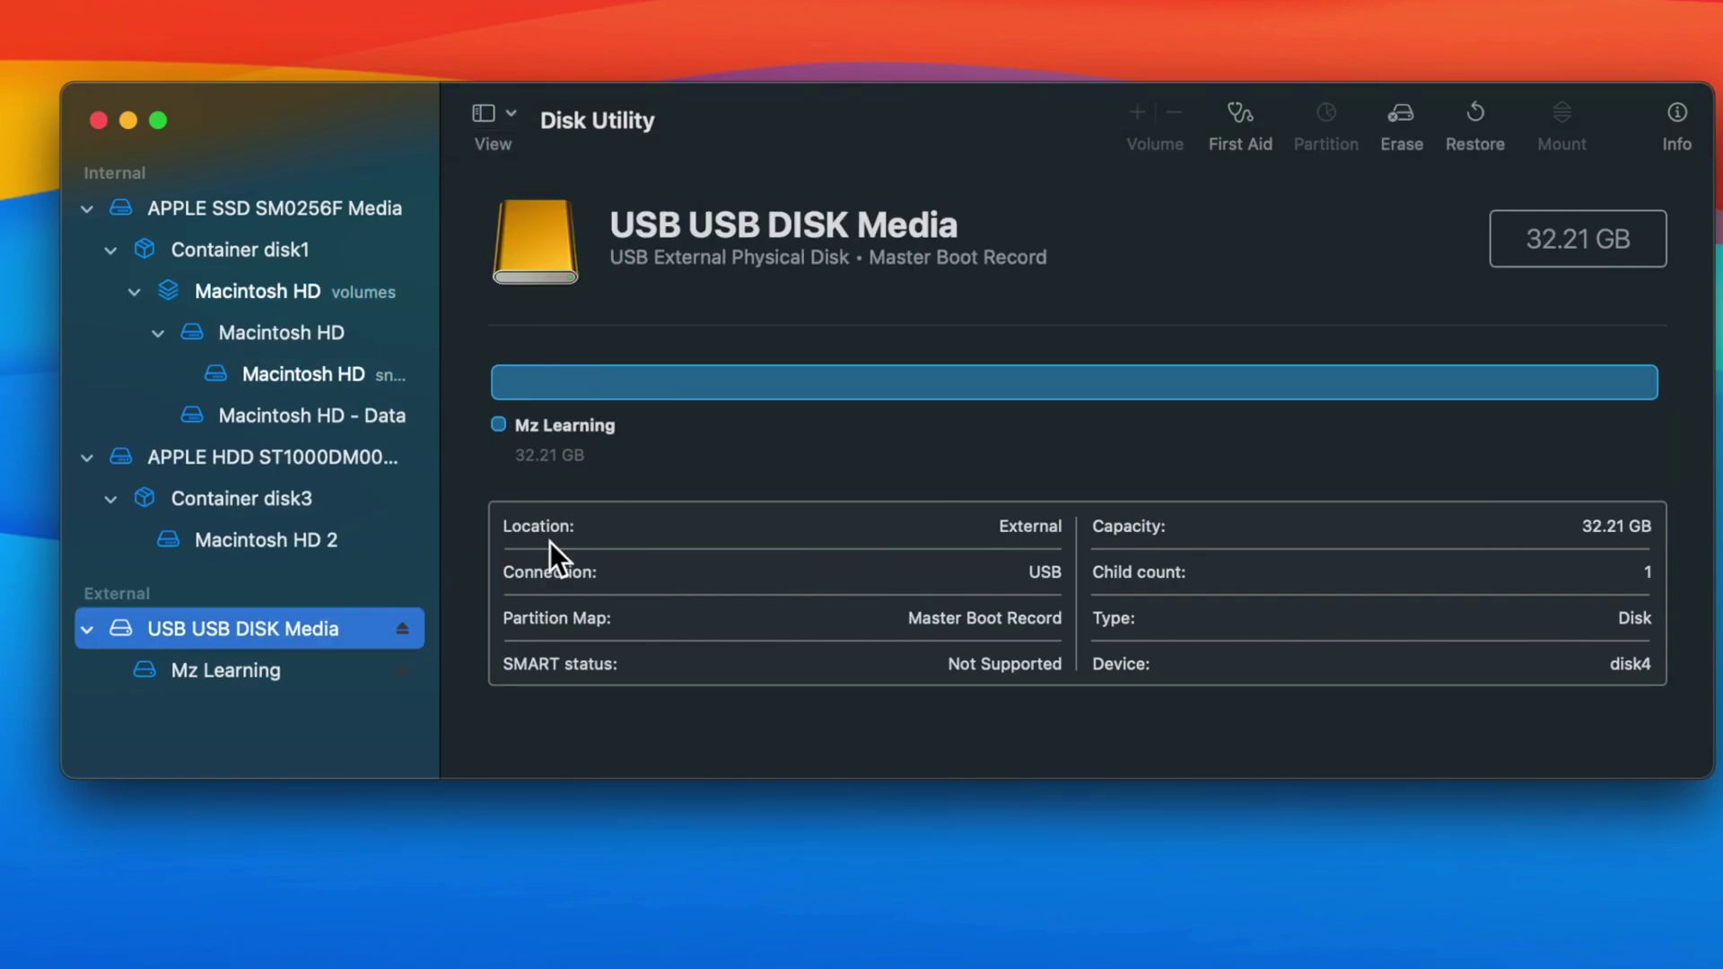
- Erase the USB disk as 'Win11' in ExFAT with a Master Boot Record scheme
click(1400, 107)
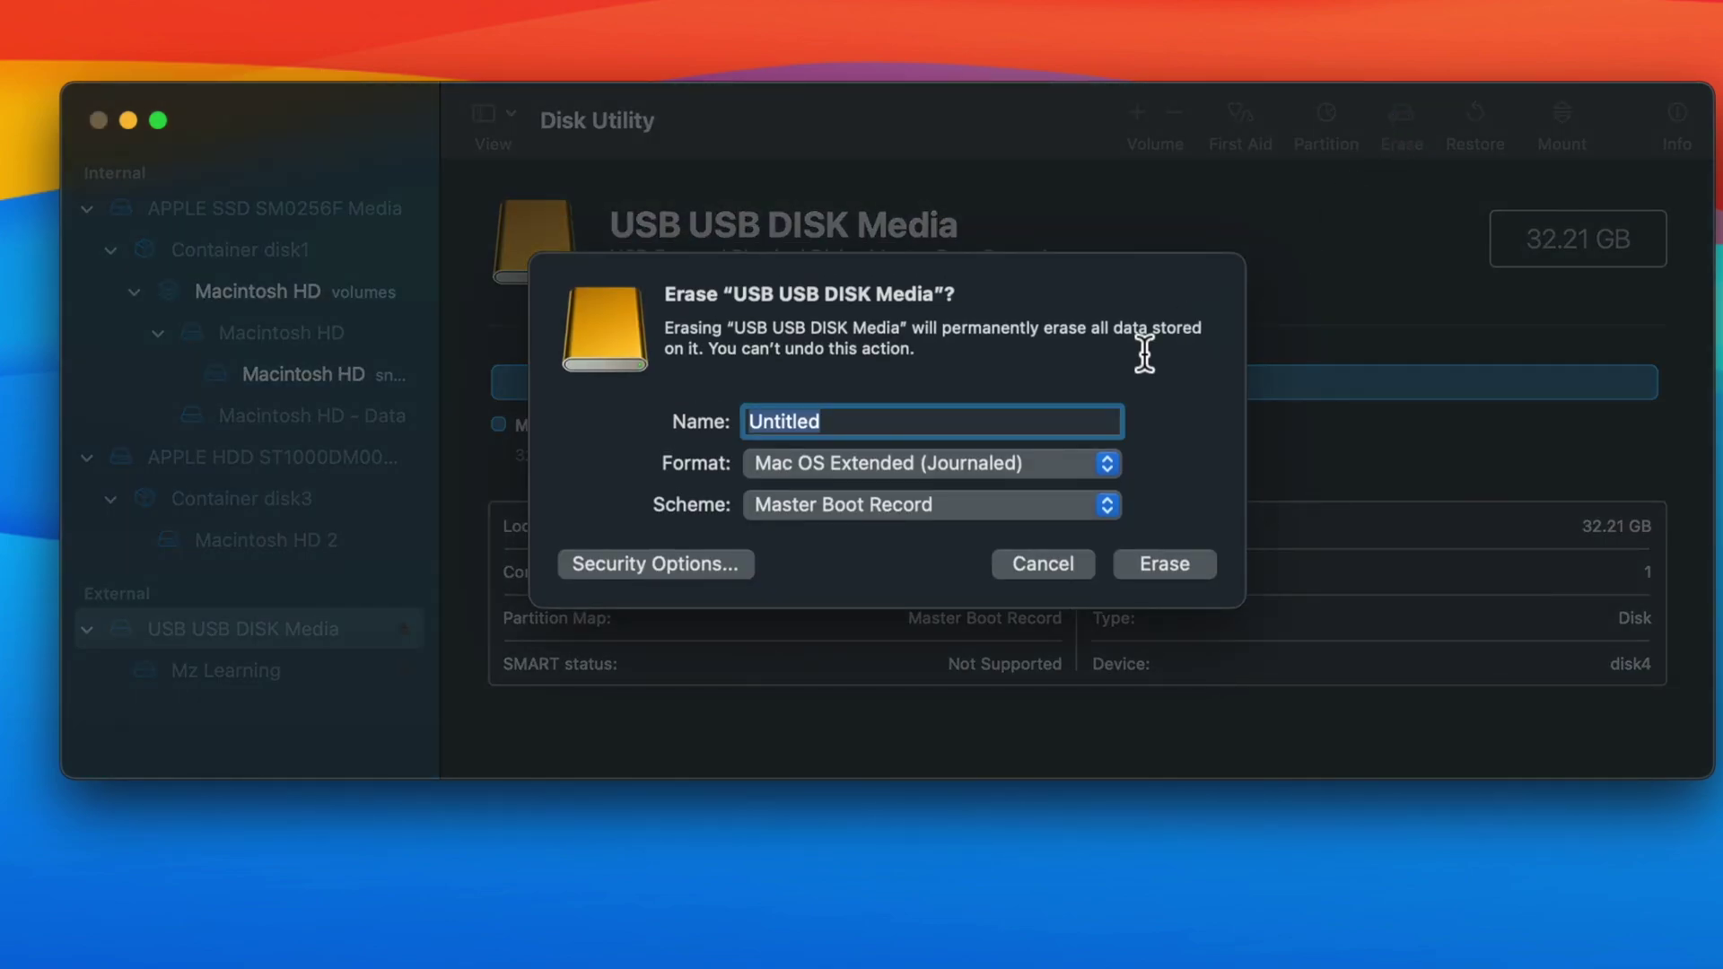
text(Win11)
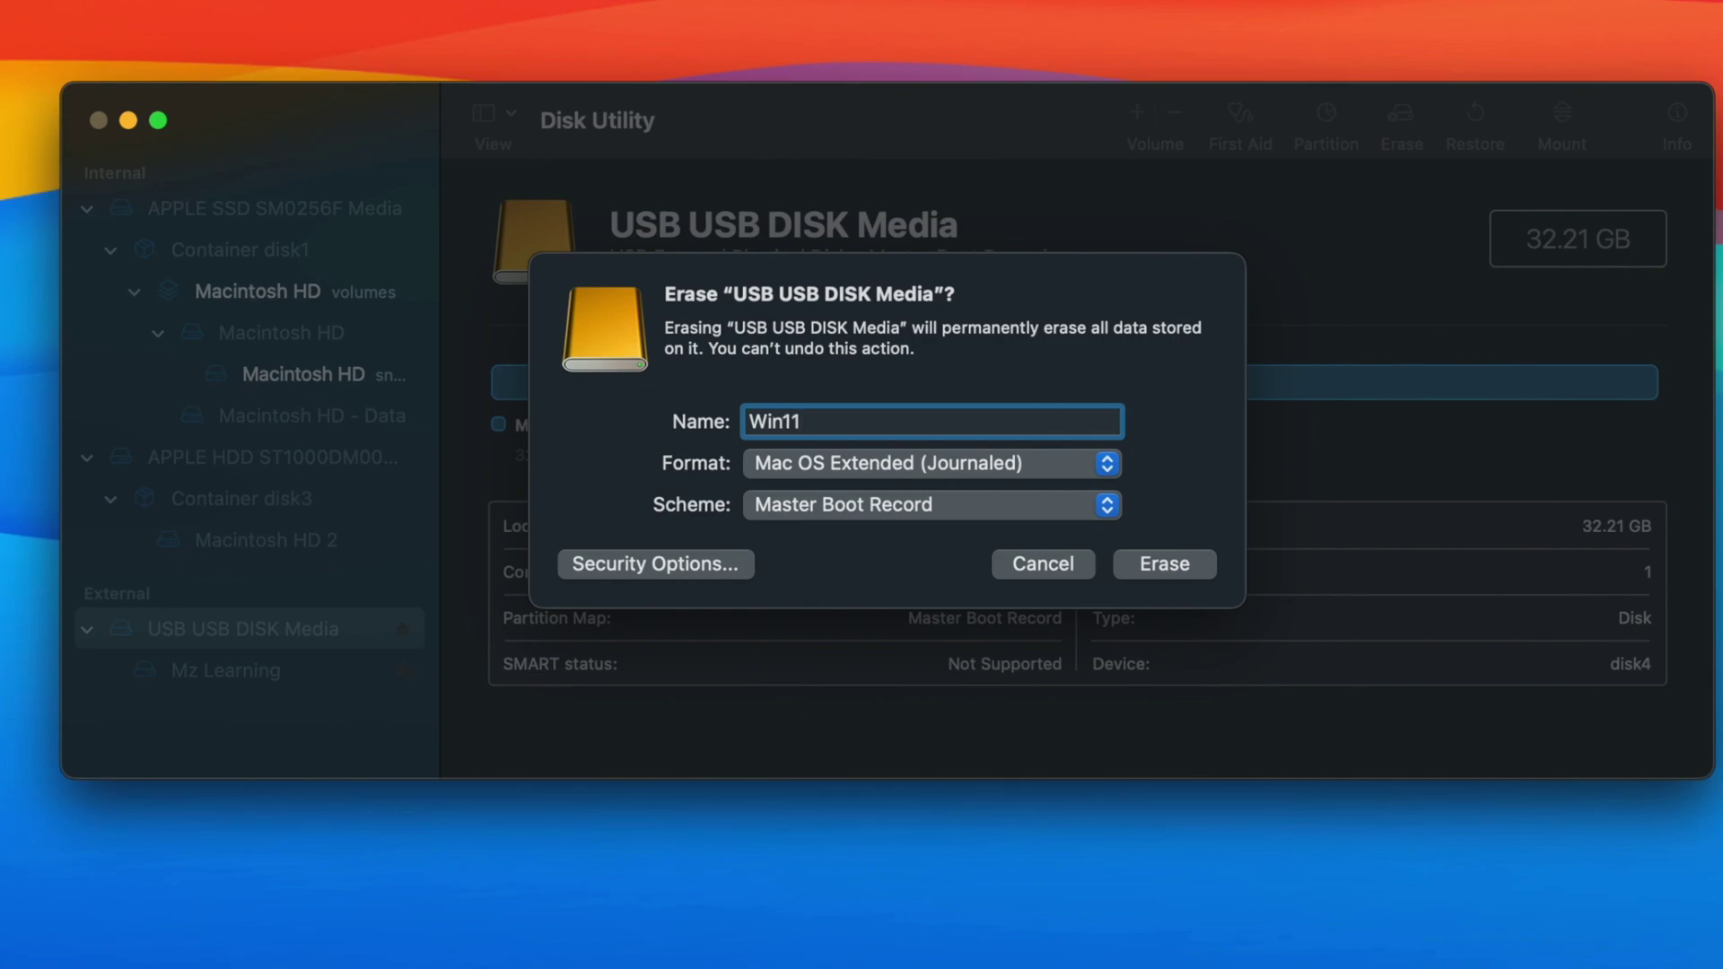
click(1021, 460)
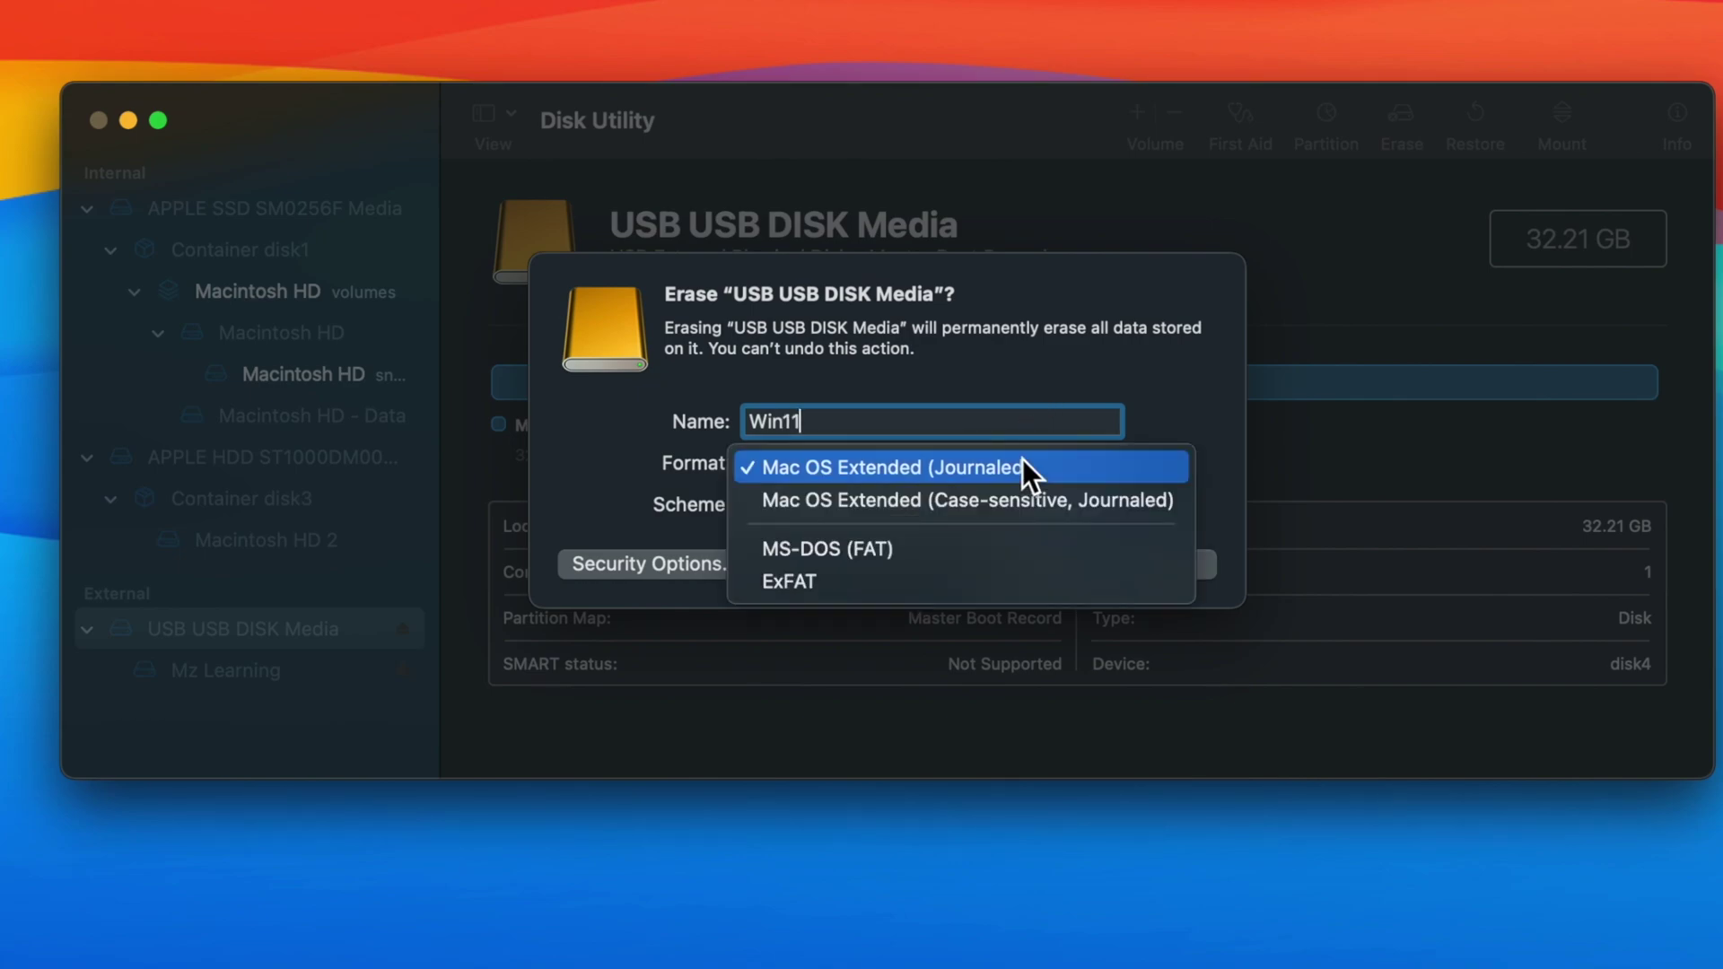
click(896, 576)
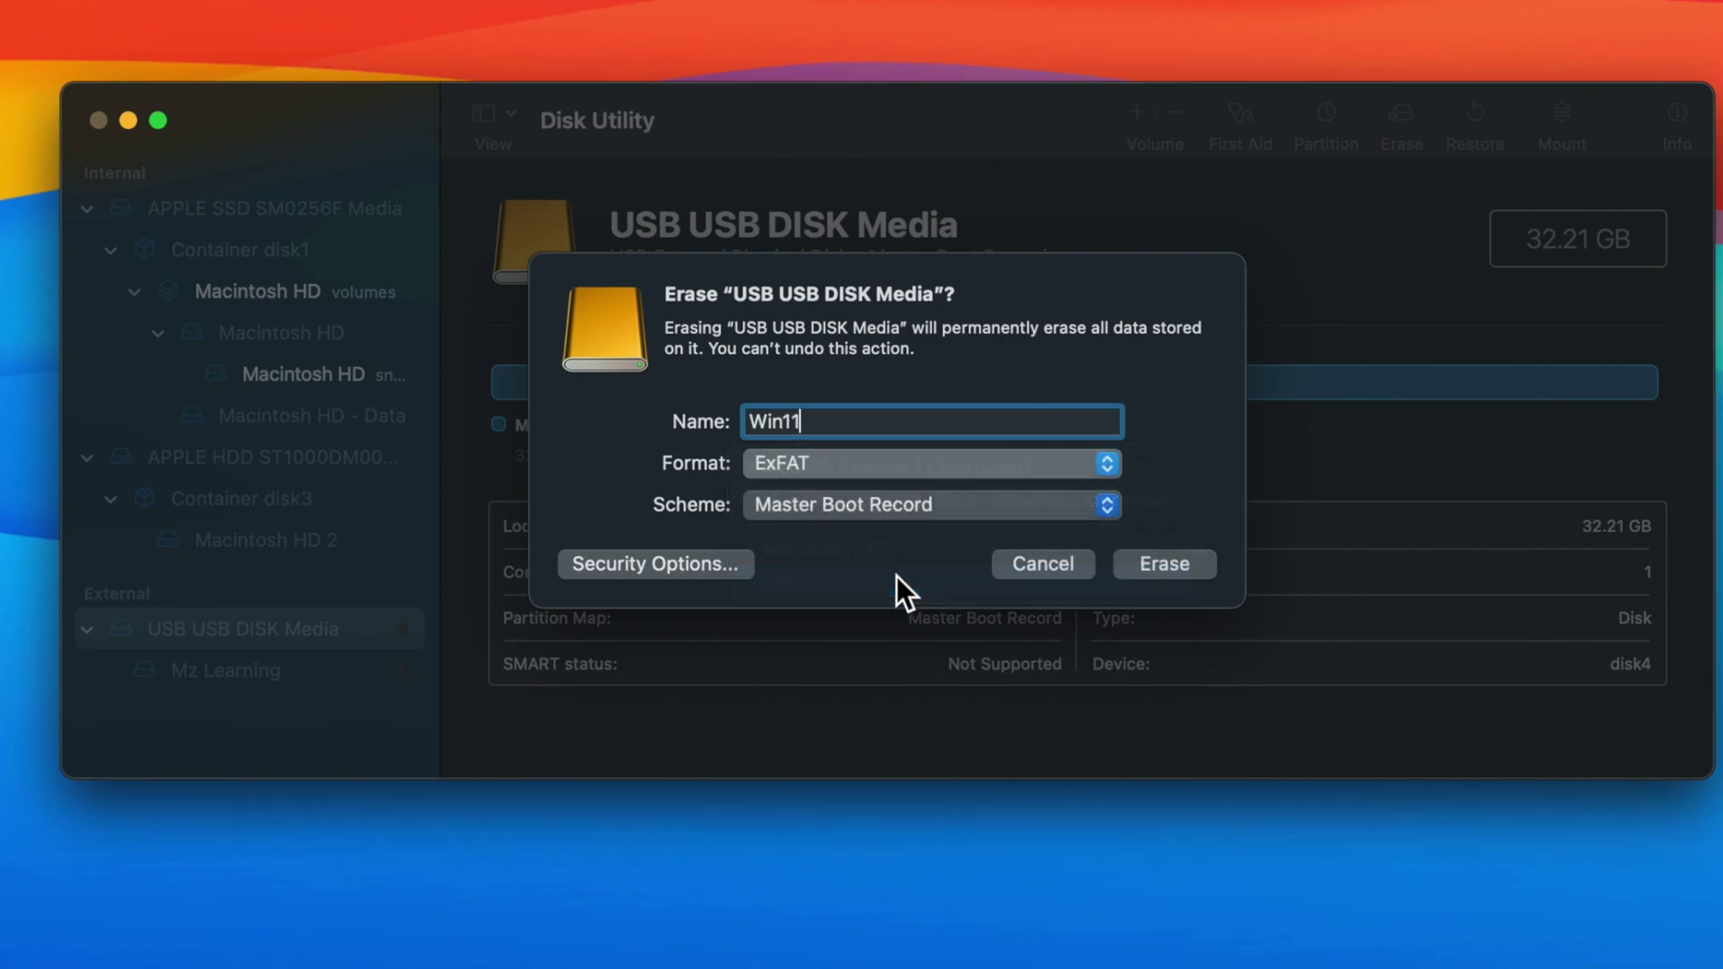
click(922, 506)
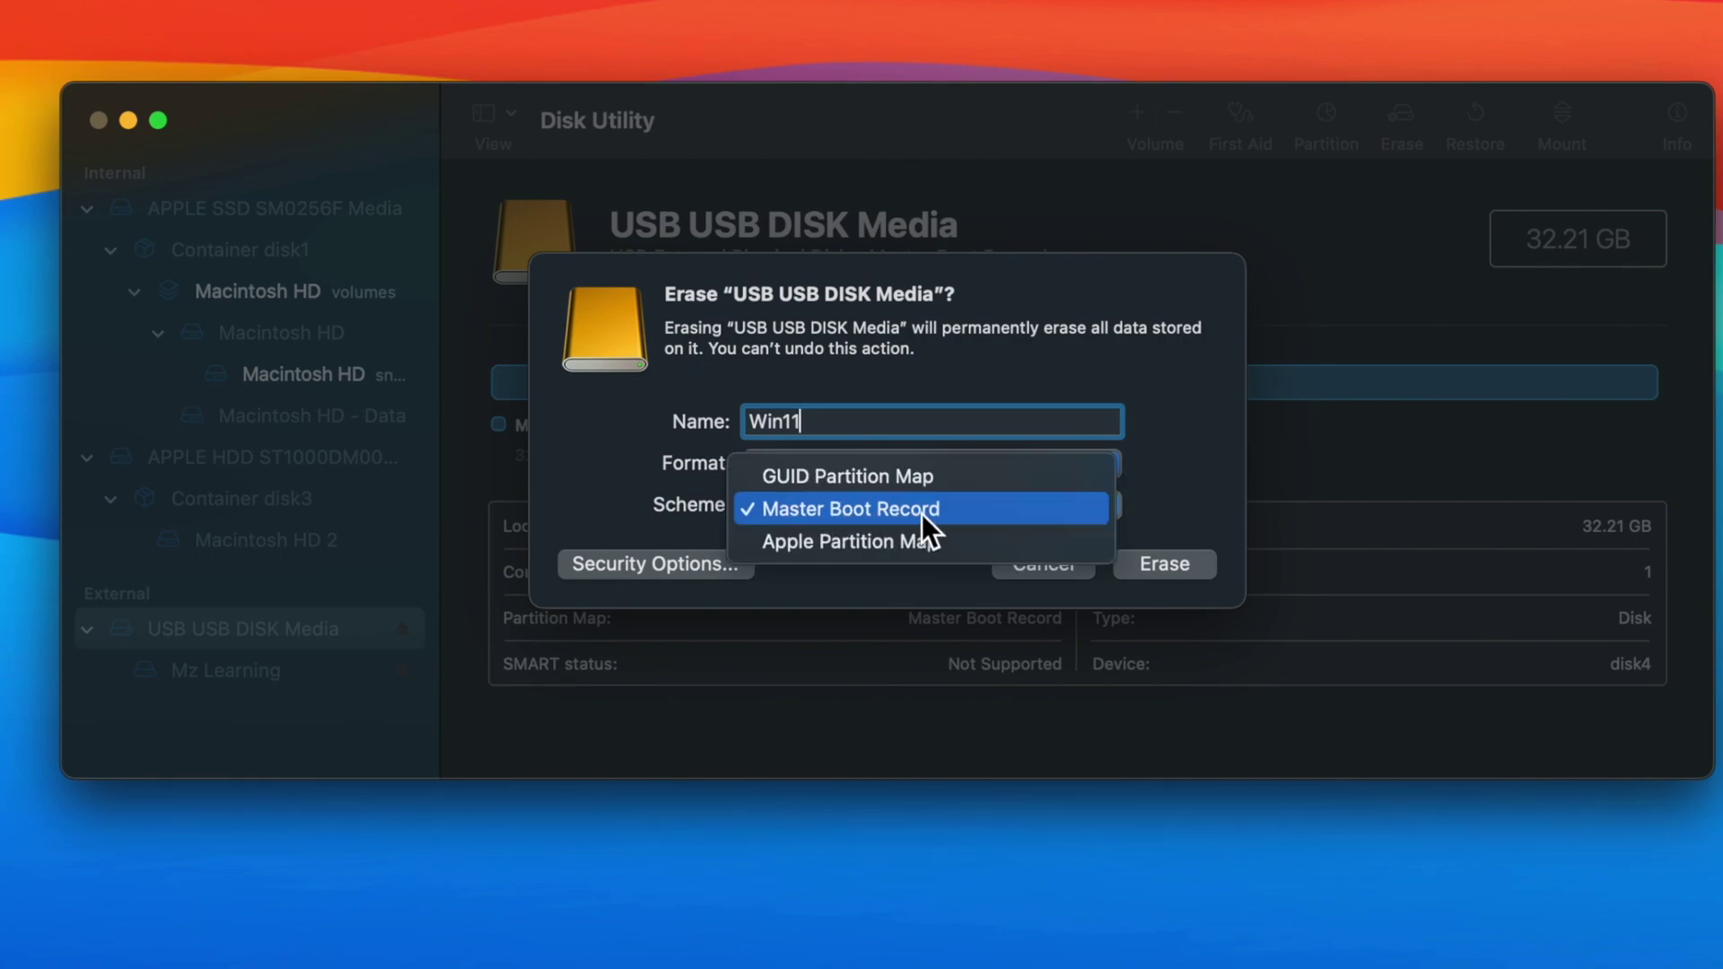
click(923, 513)
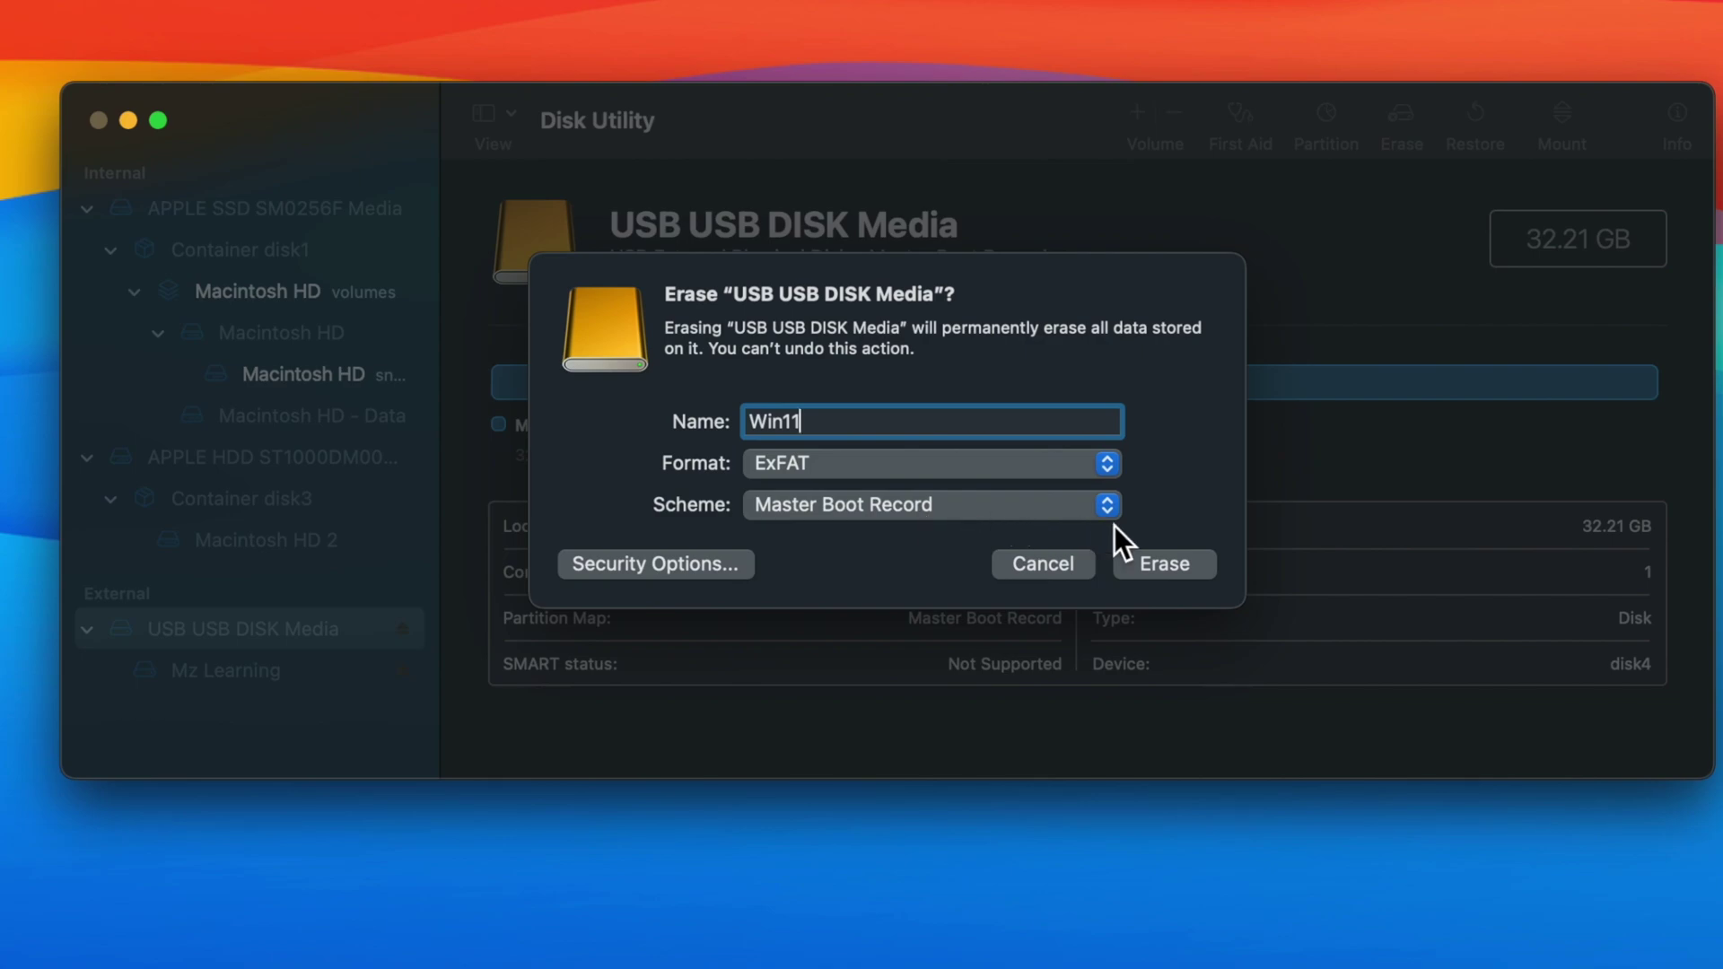
click(1157, 564)
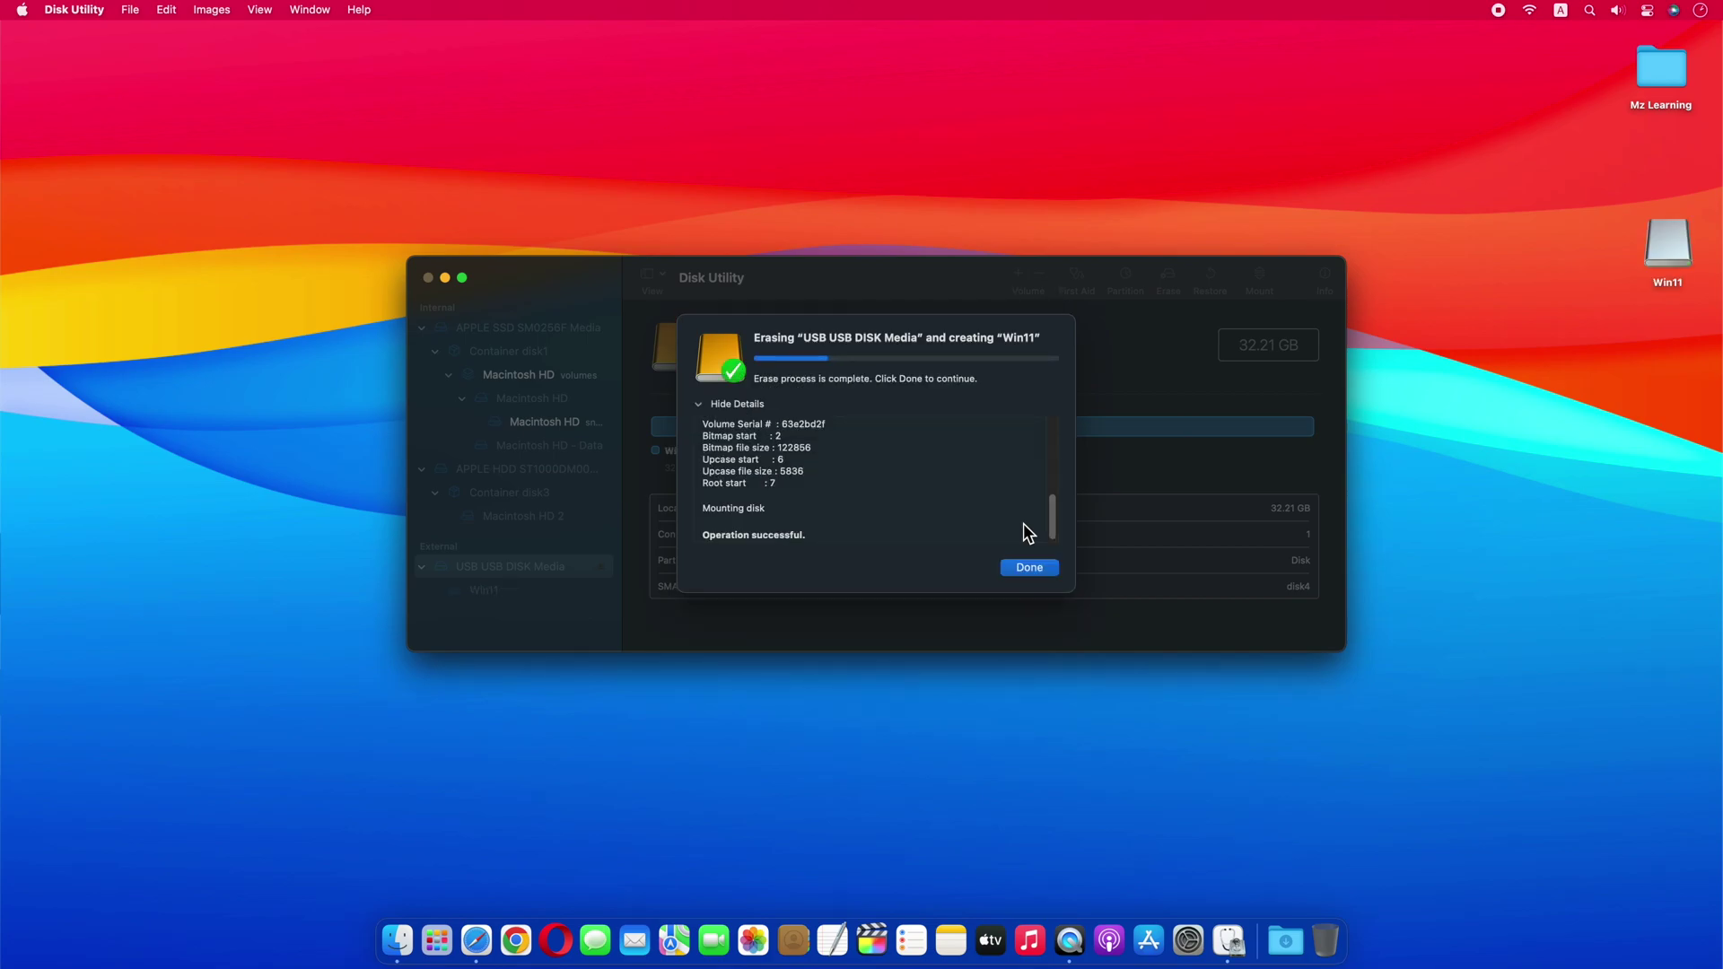
click(1030, 569)
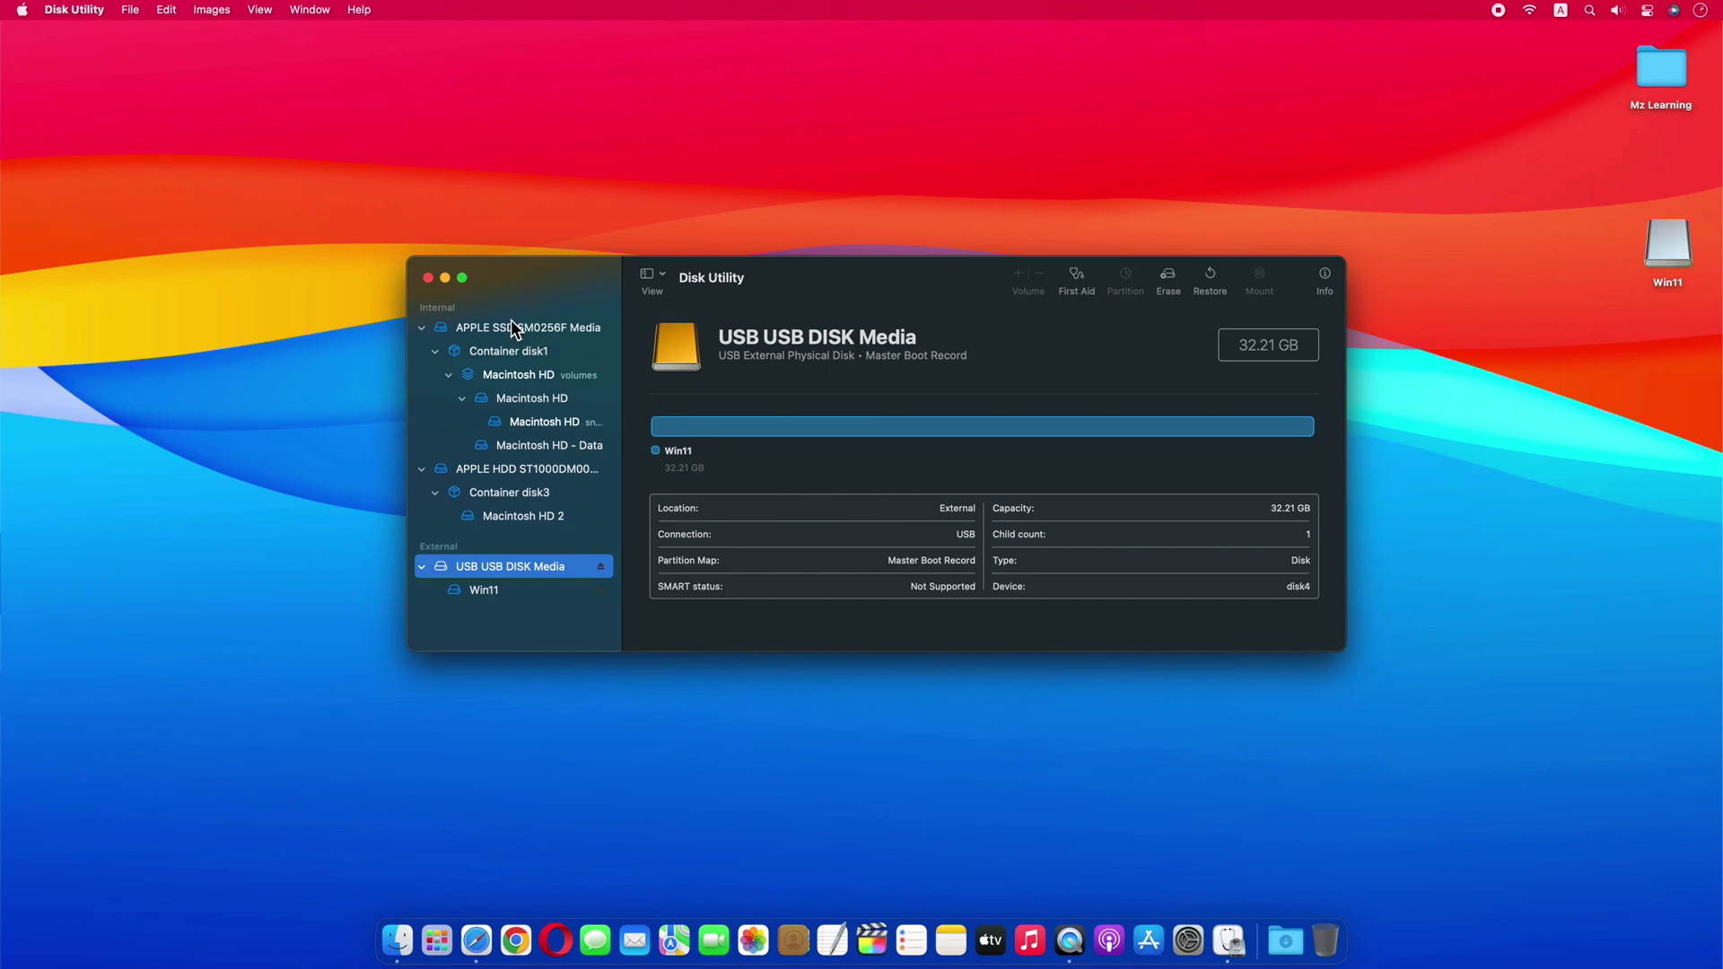
- Quit Disk Utility and mount Win11_22H2_English_x64v1.iso from the Downloads stack
click(425, 278)
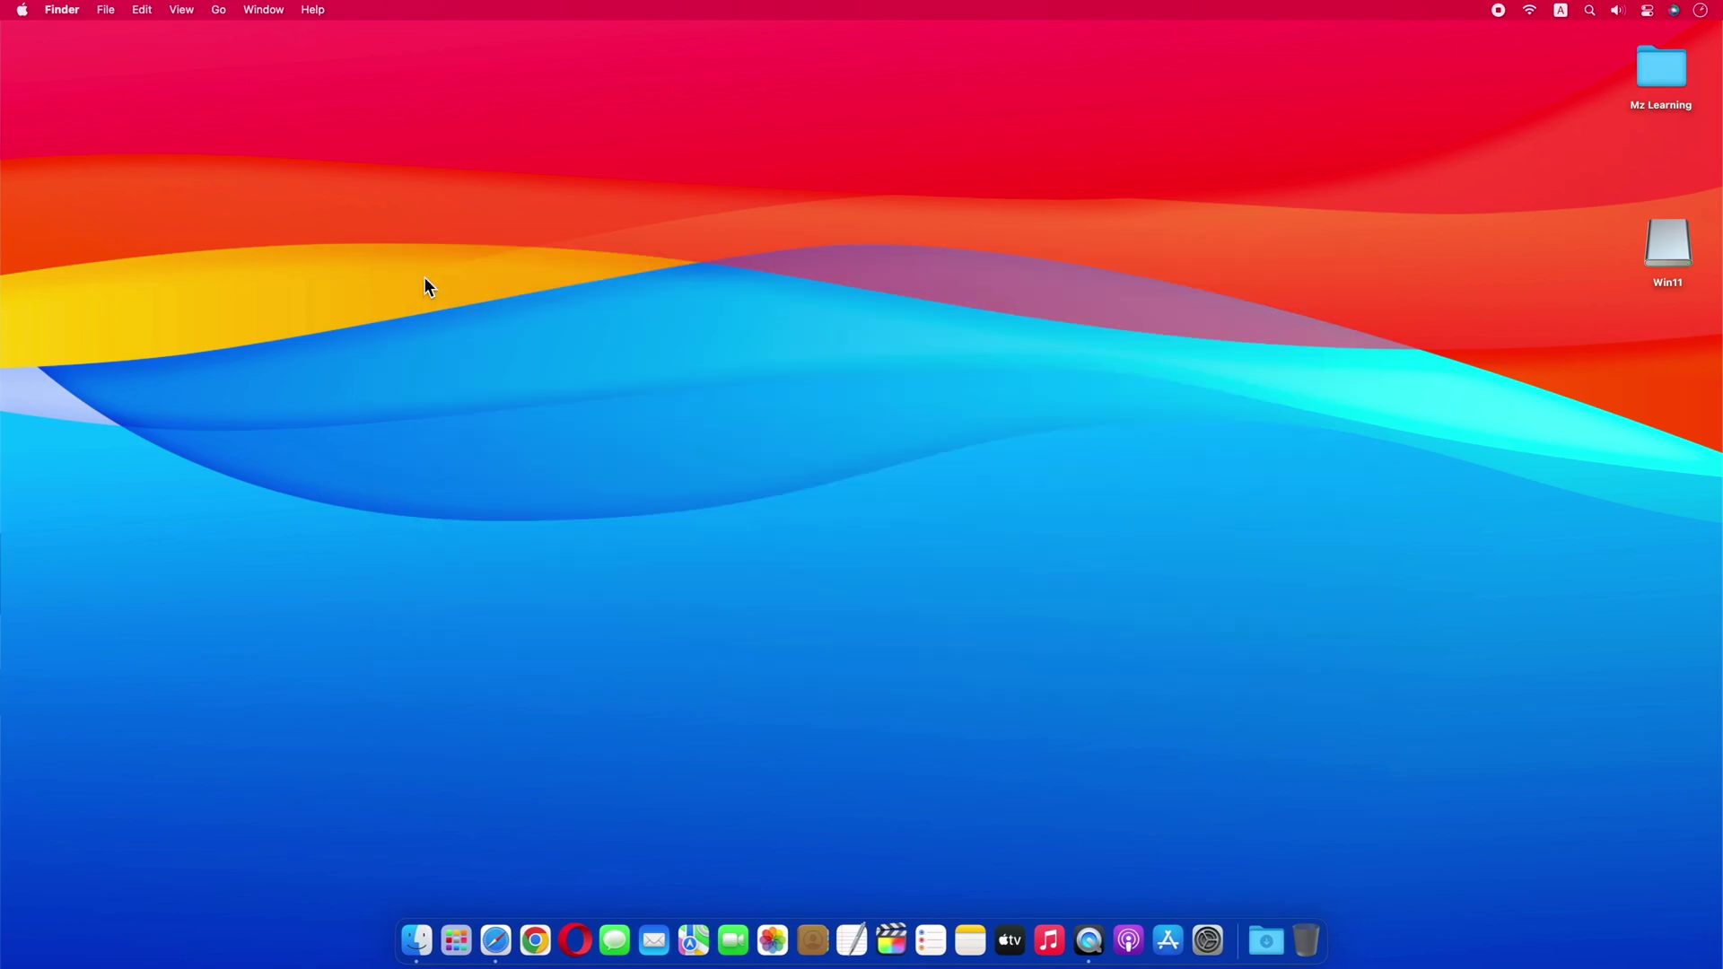
click(1265, 940)
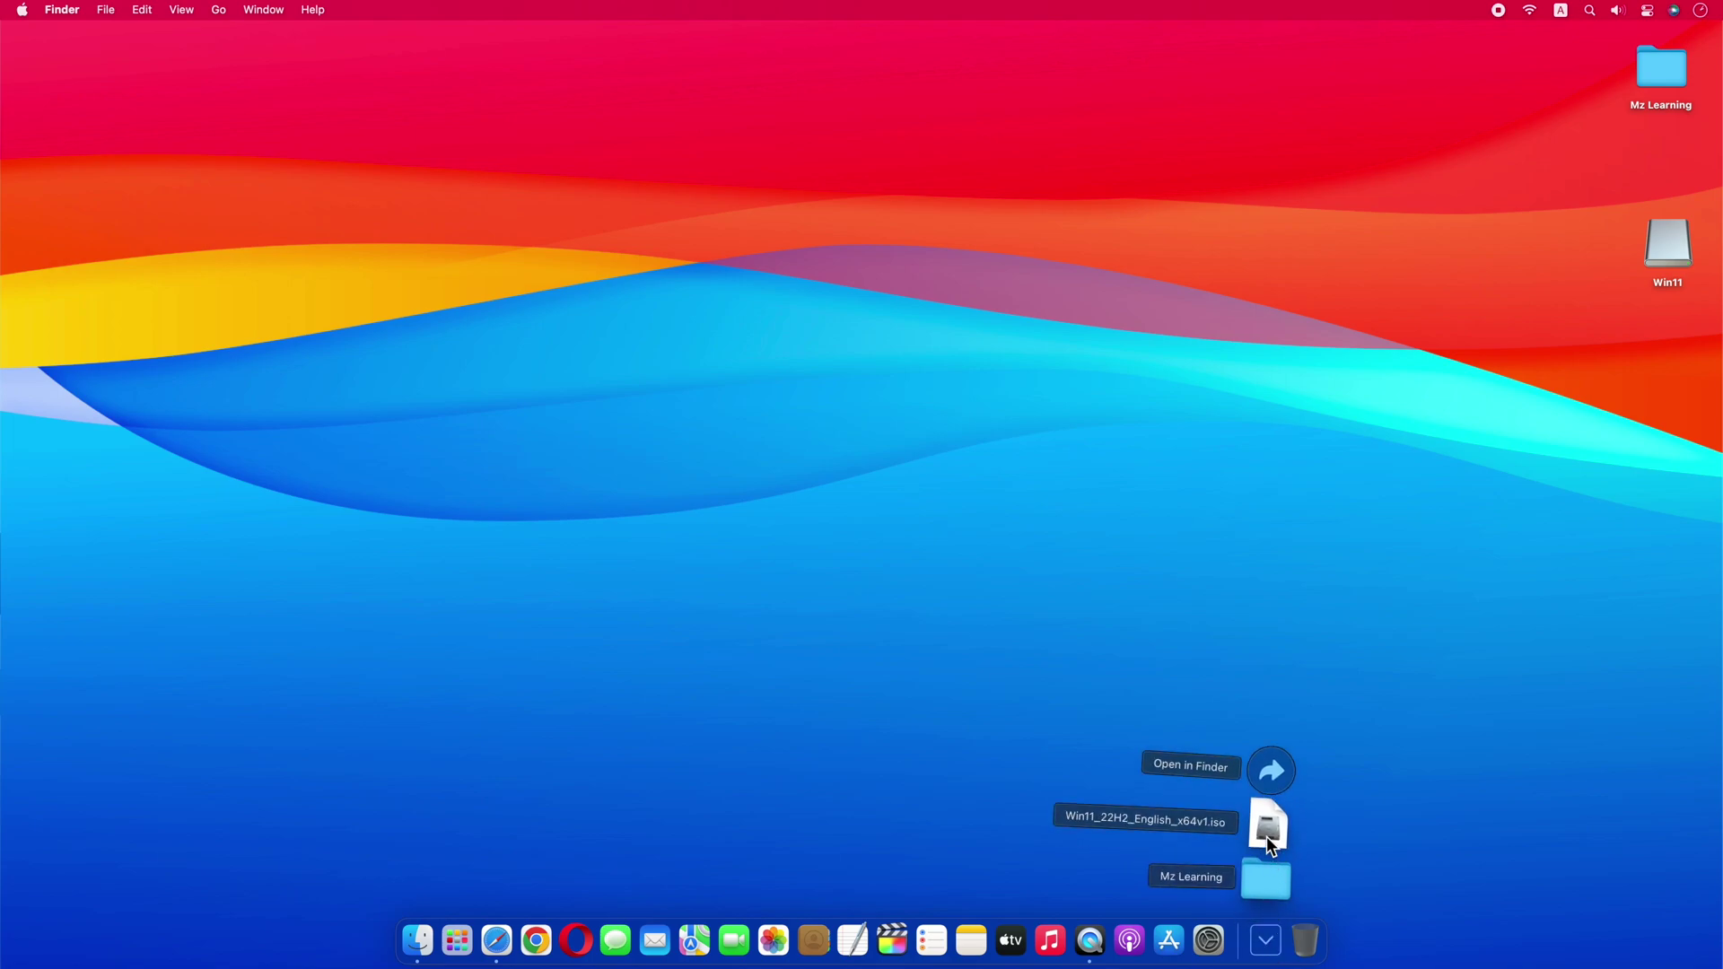
click(1267, 837)
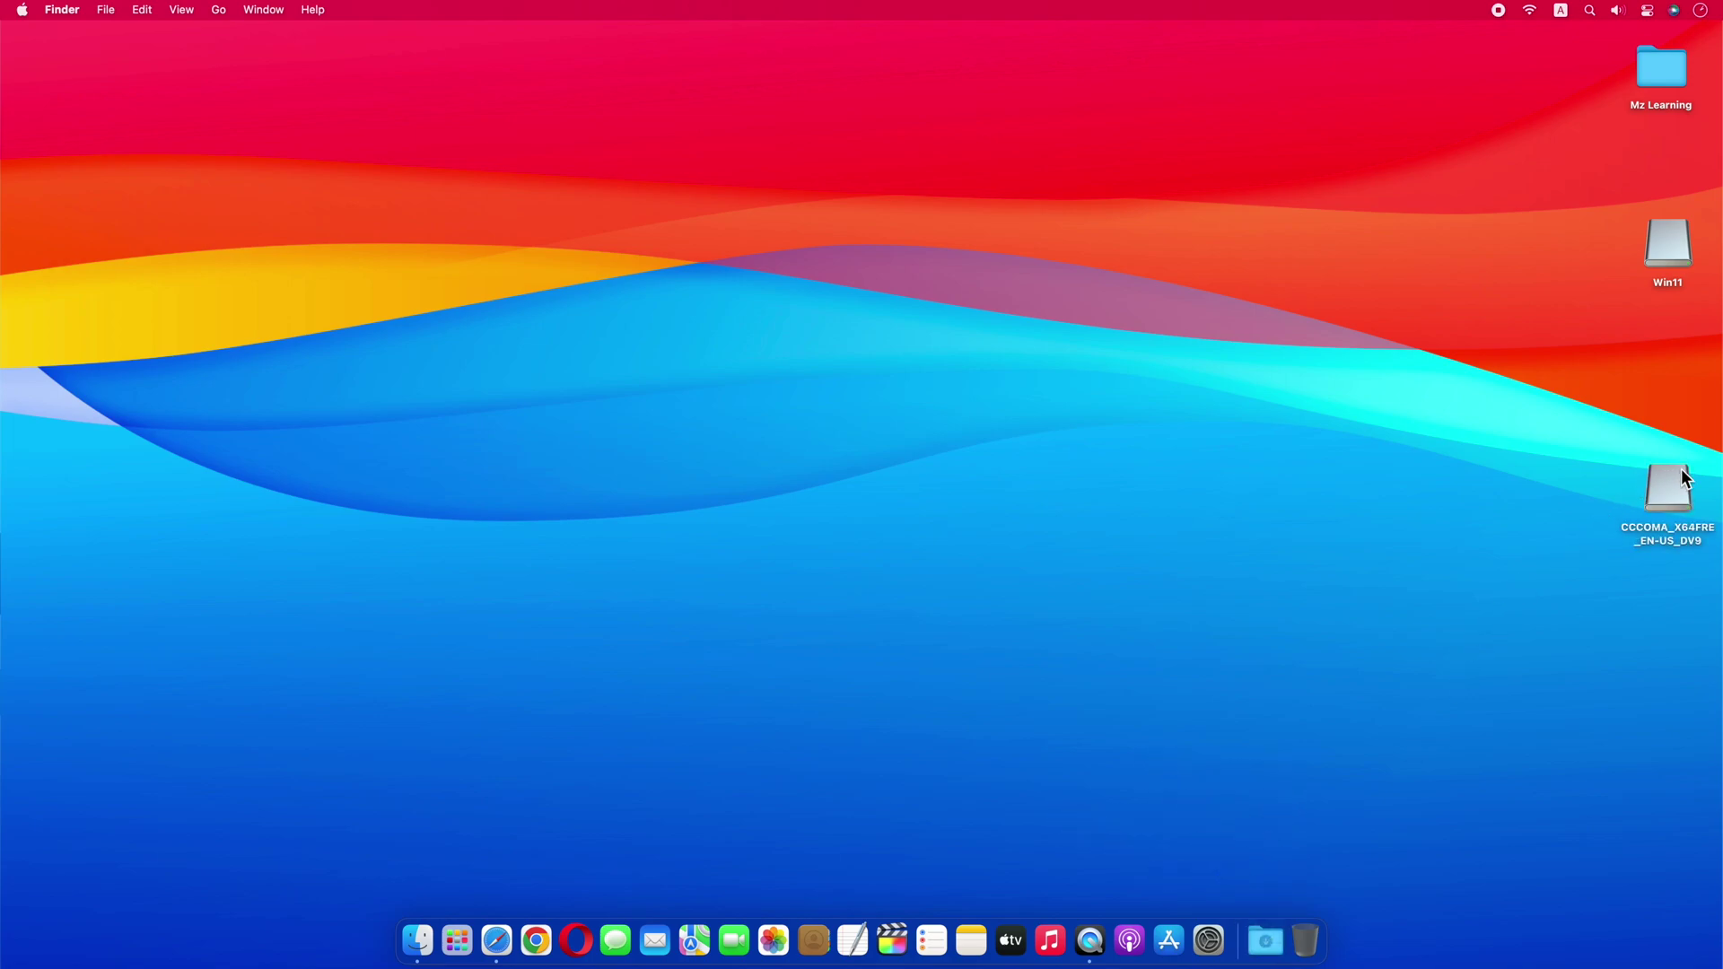
- Copy all eight items from the mounted CCCOMA_X64FRE_EN-US_DV9 disk
double_click(1682, 472)
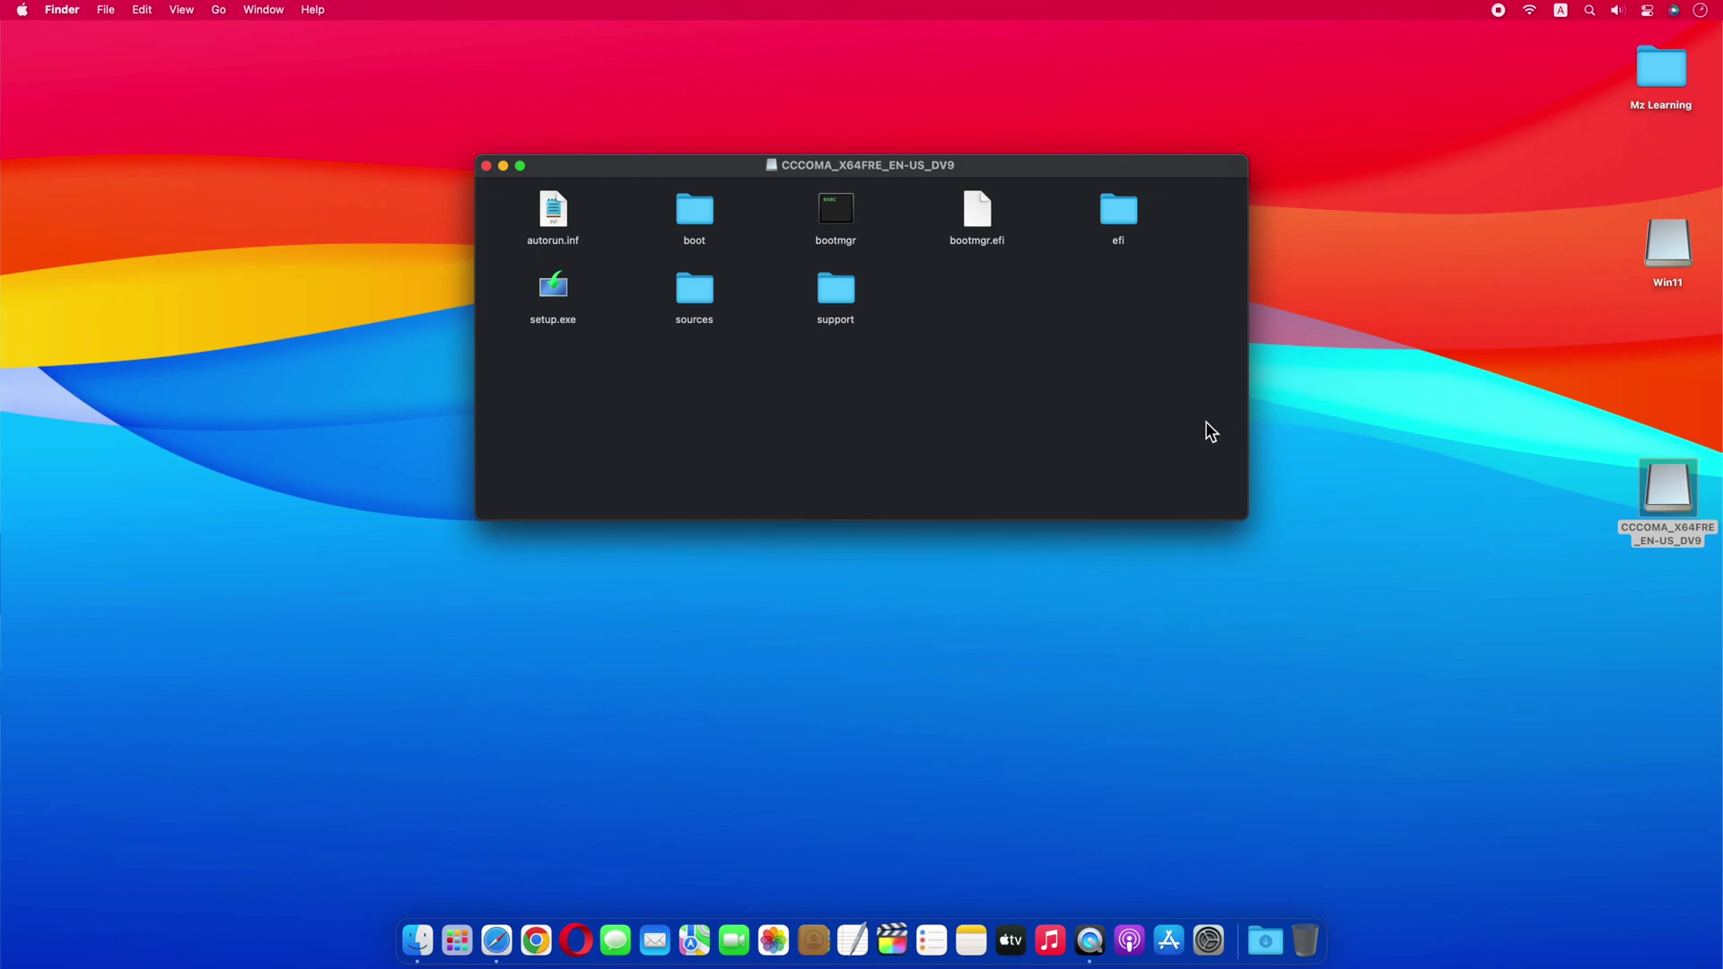
click(842, 298)
key(super+a)
right_click(842, 298)
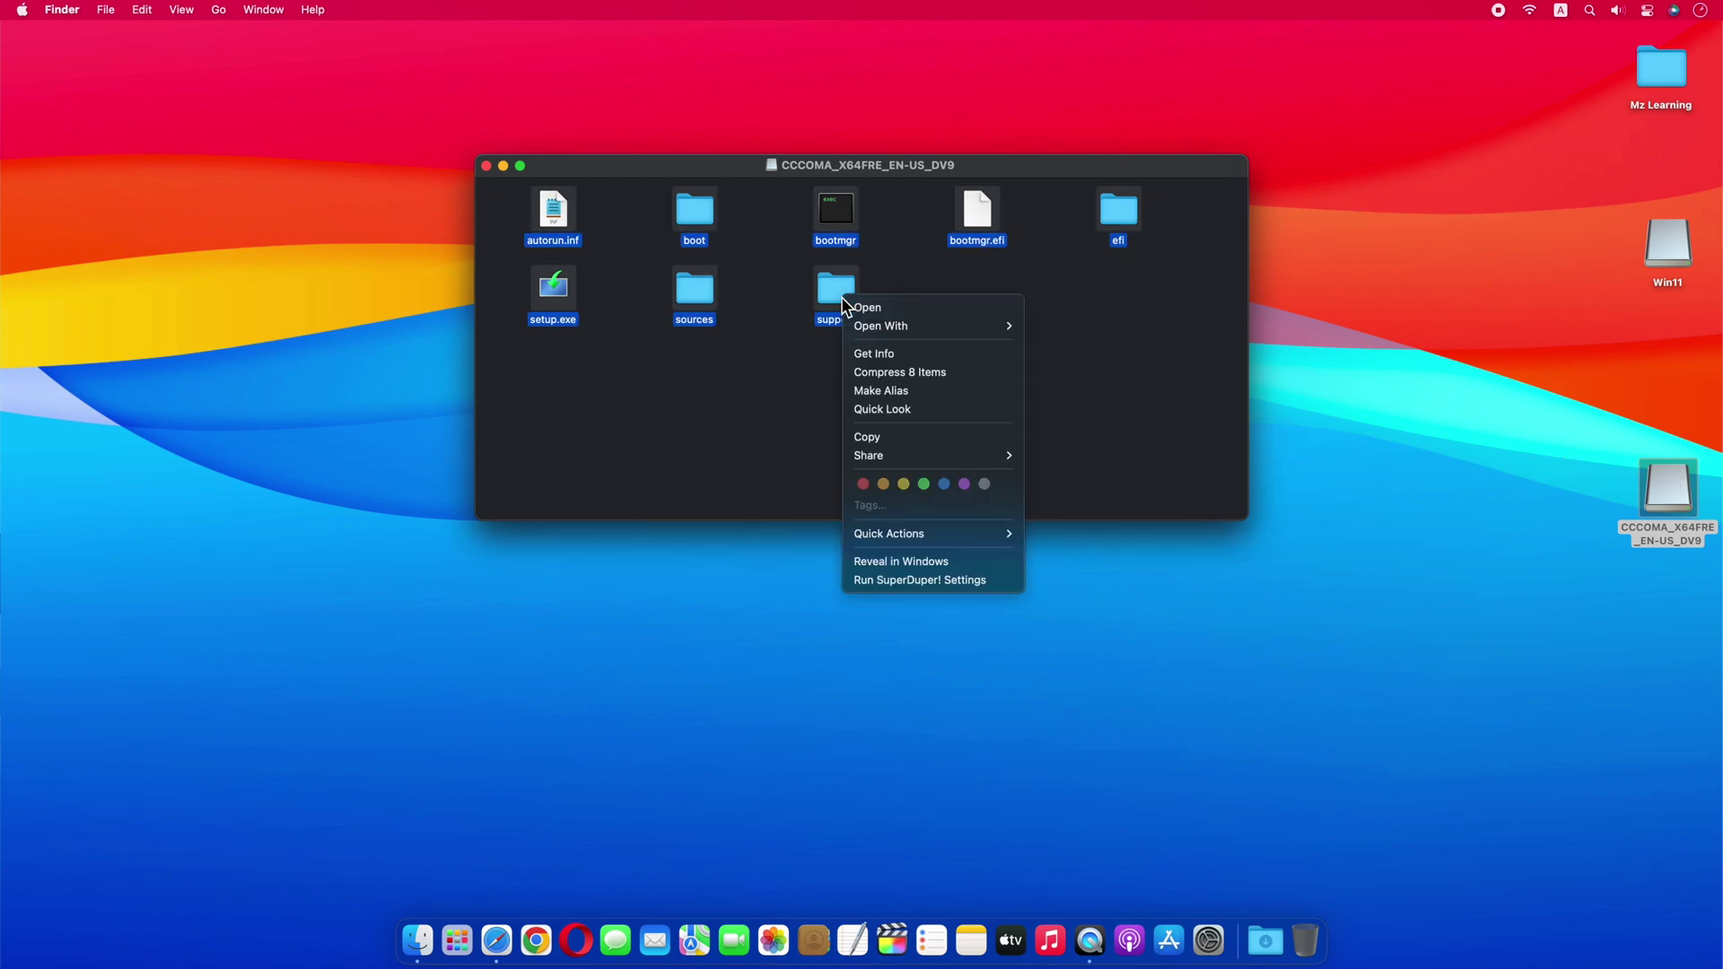
click(850, 437)
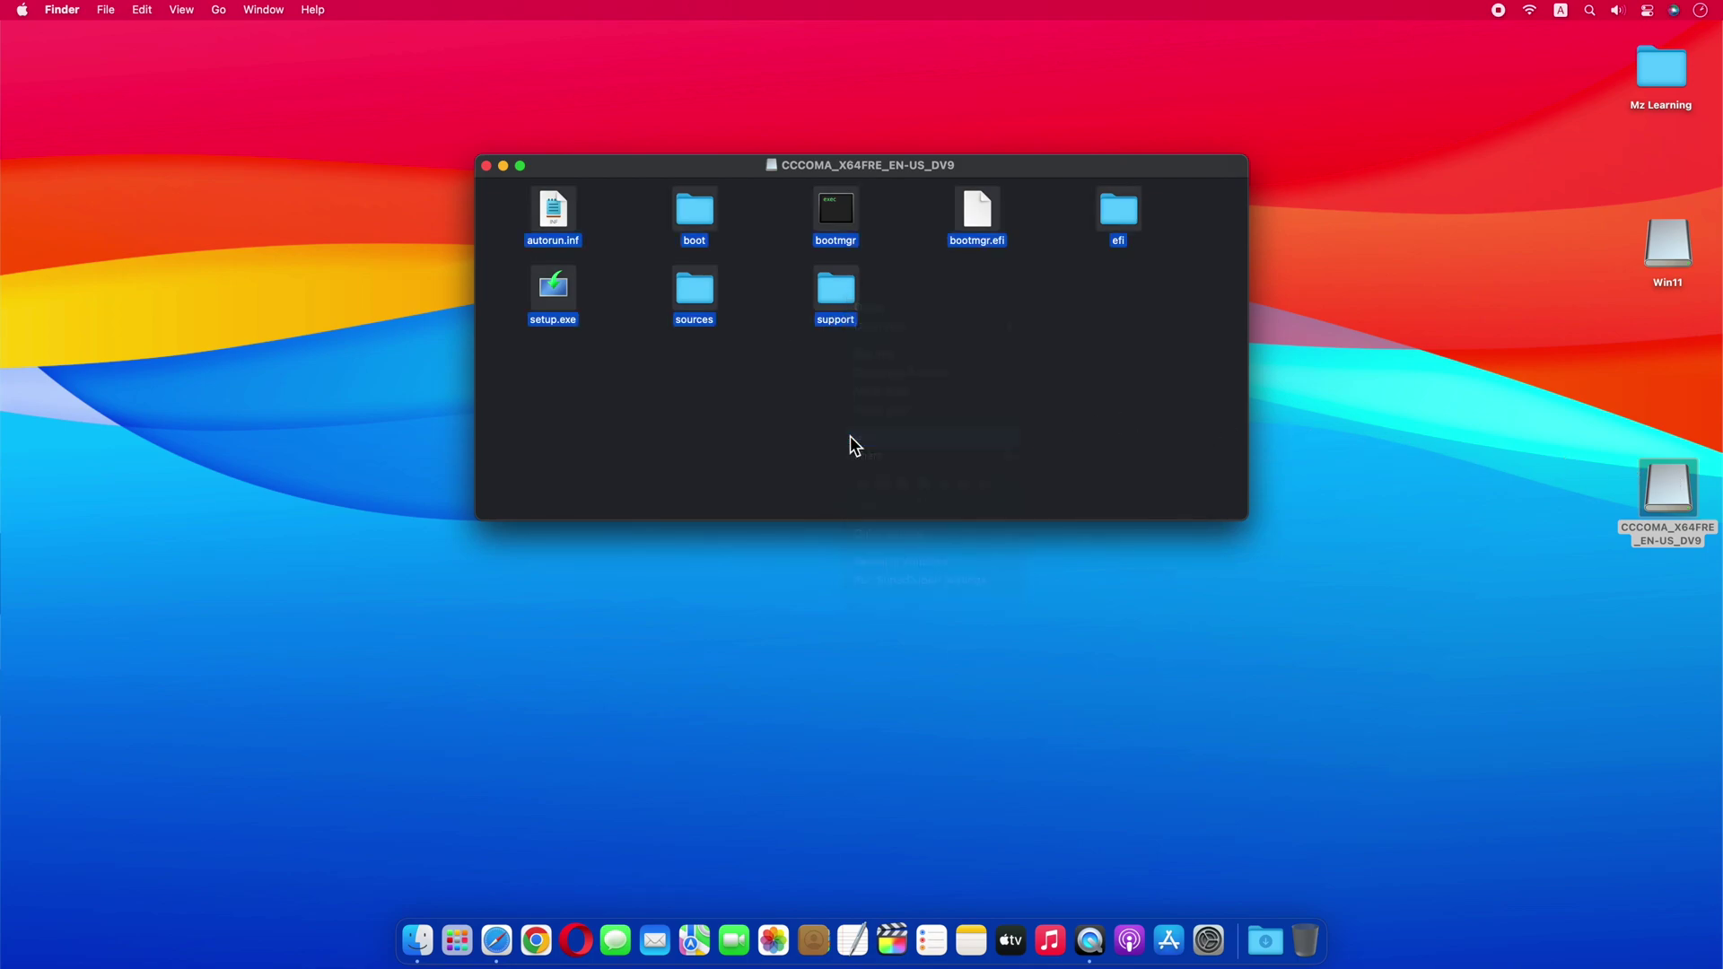
- Paste the installer files onto the Win11 drive and eject the CCCOMA_X64FRE_EN-US_DV9 disk
double_click(1673, 246)
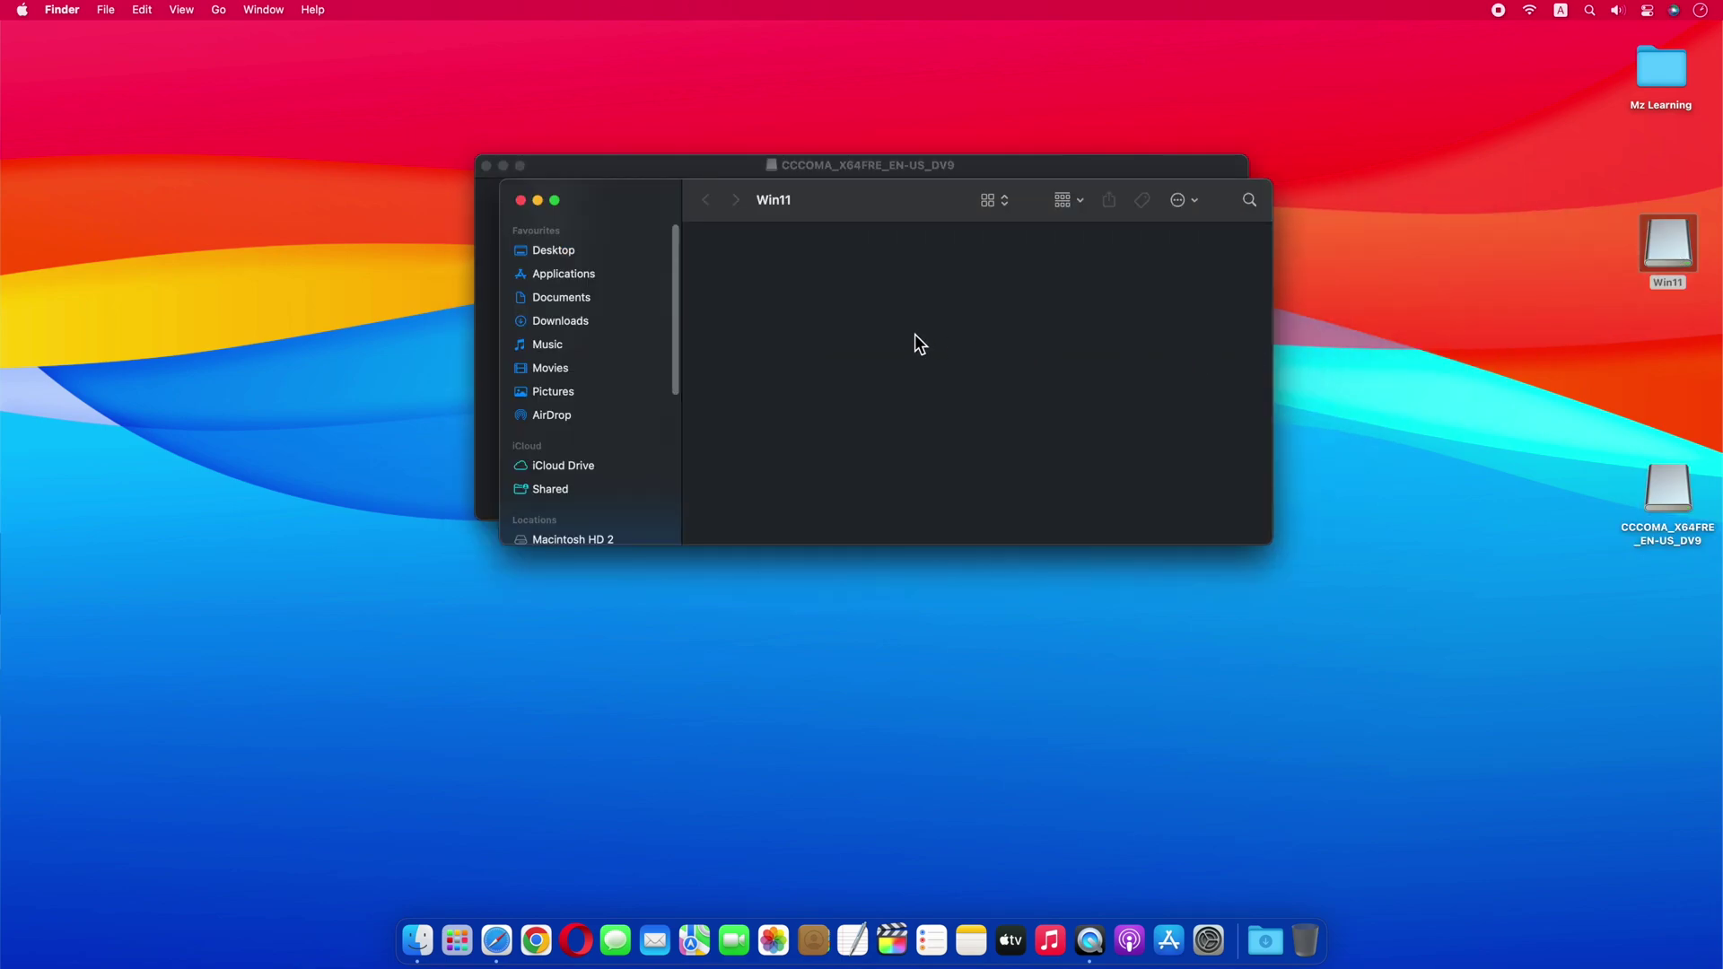
key(super+v)
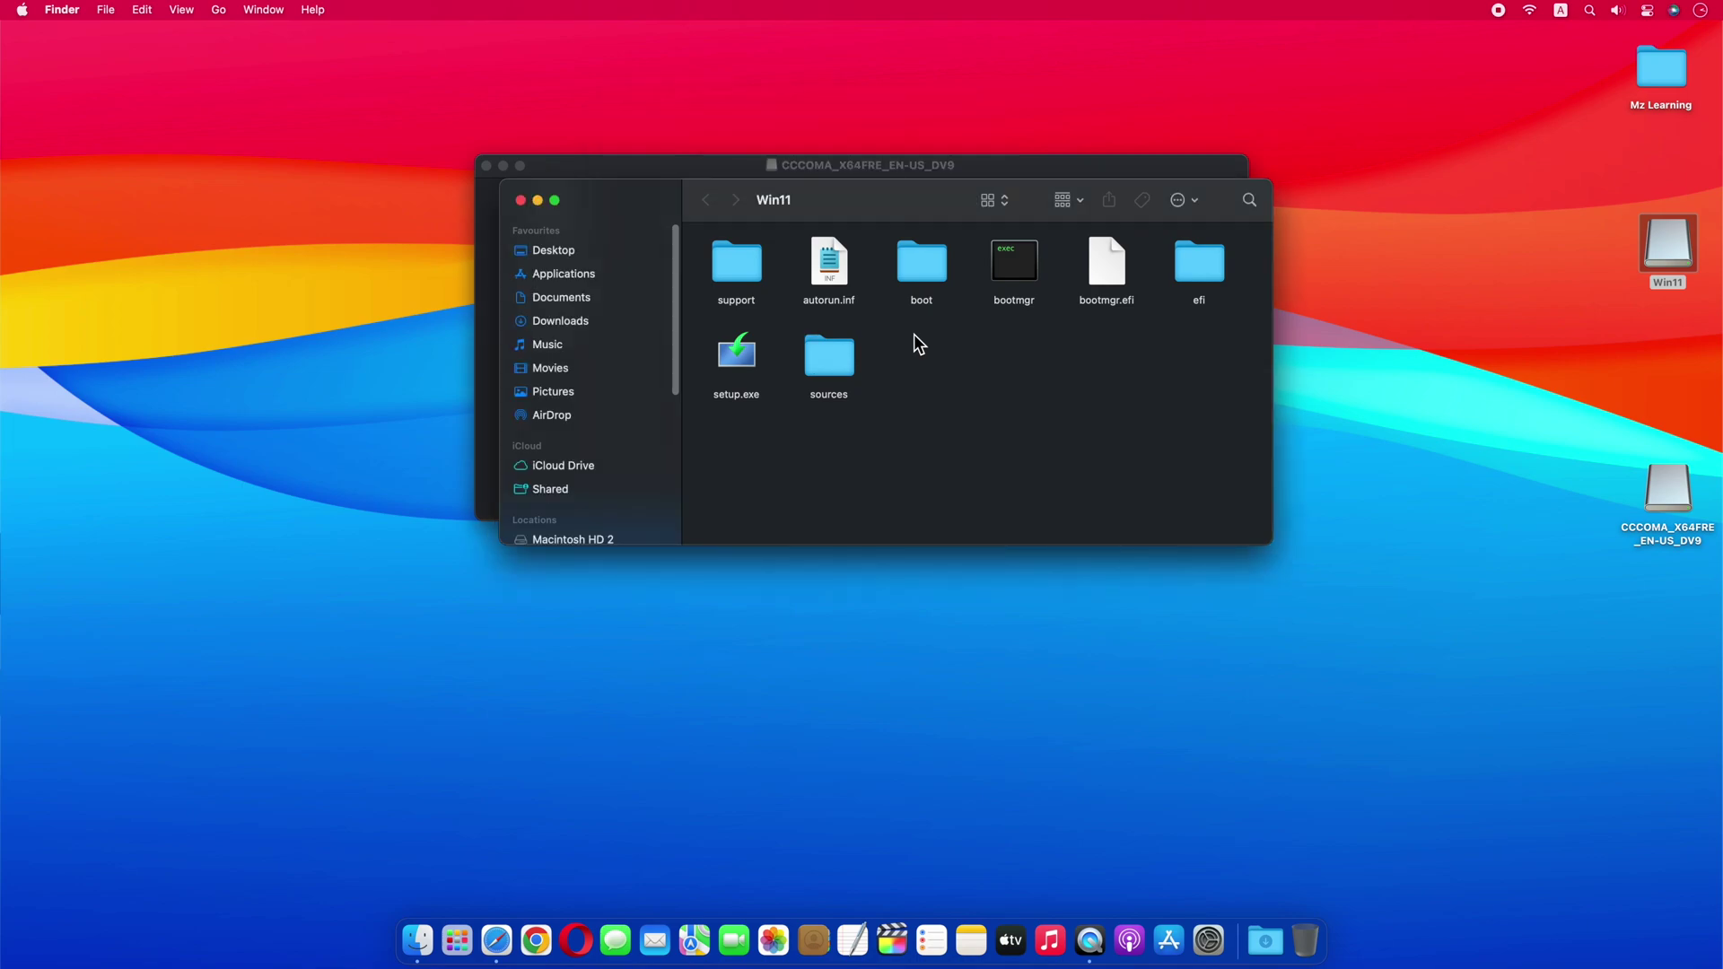
click(1659, 488)
right_click(1661, 490)
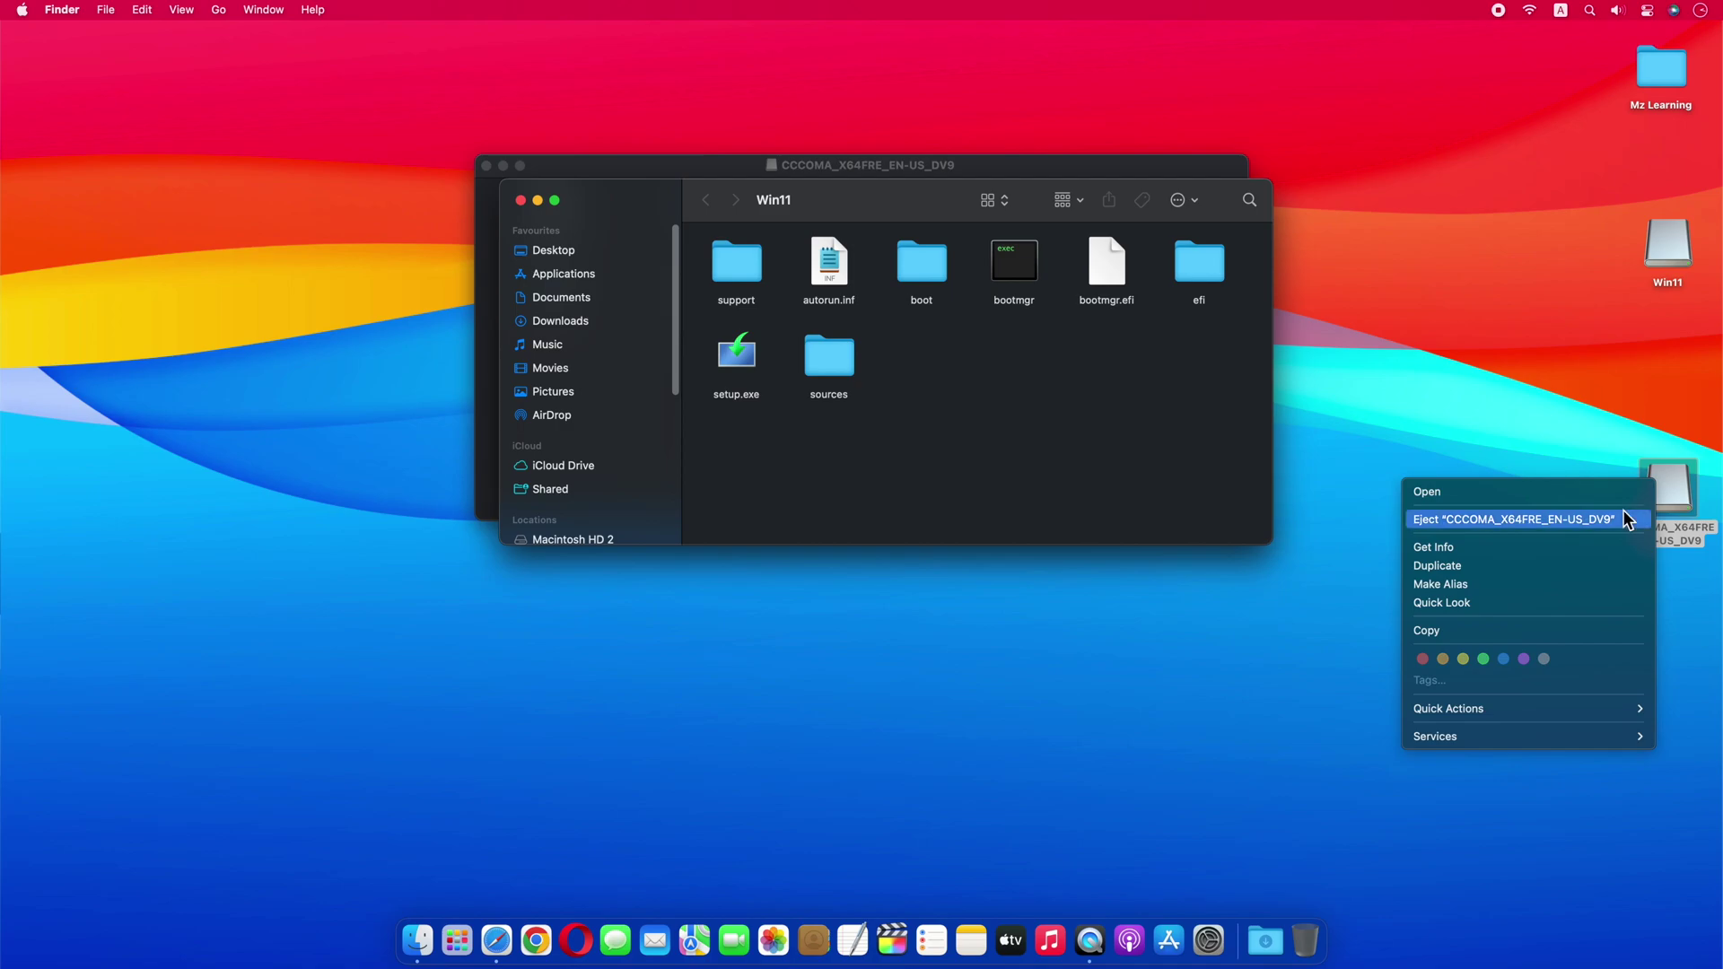
click(1526, 520)
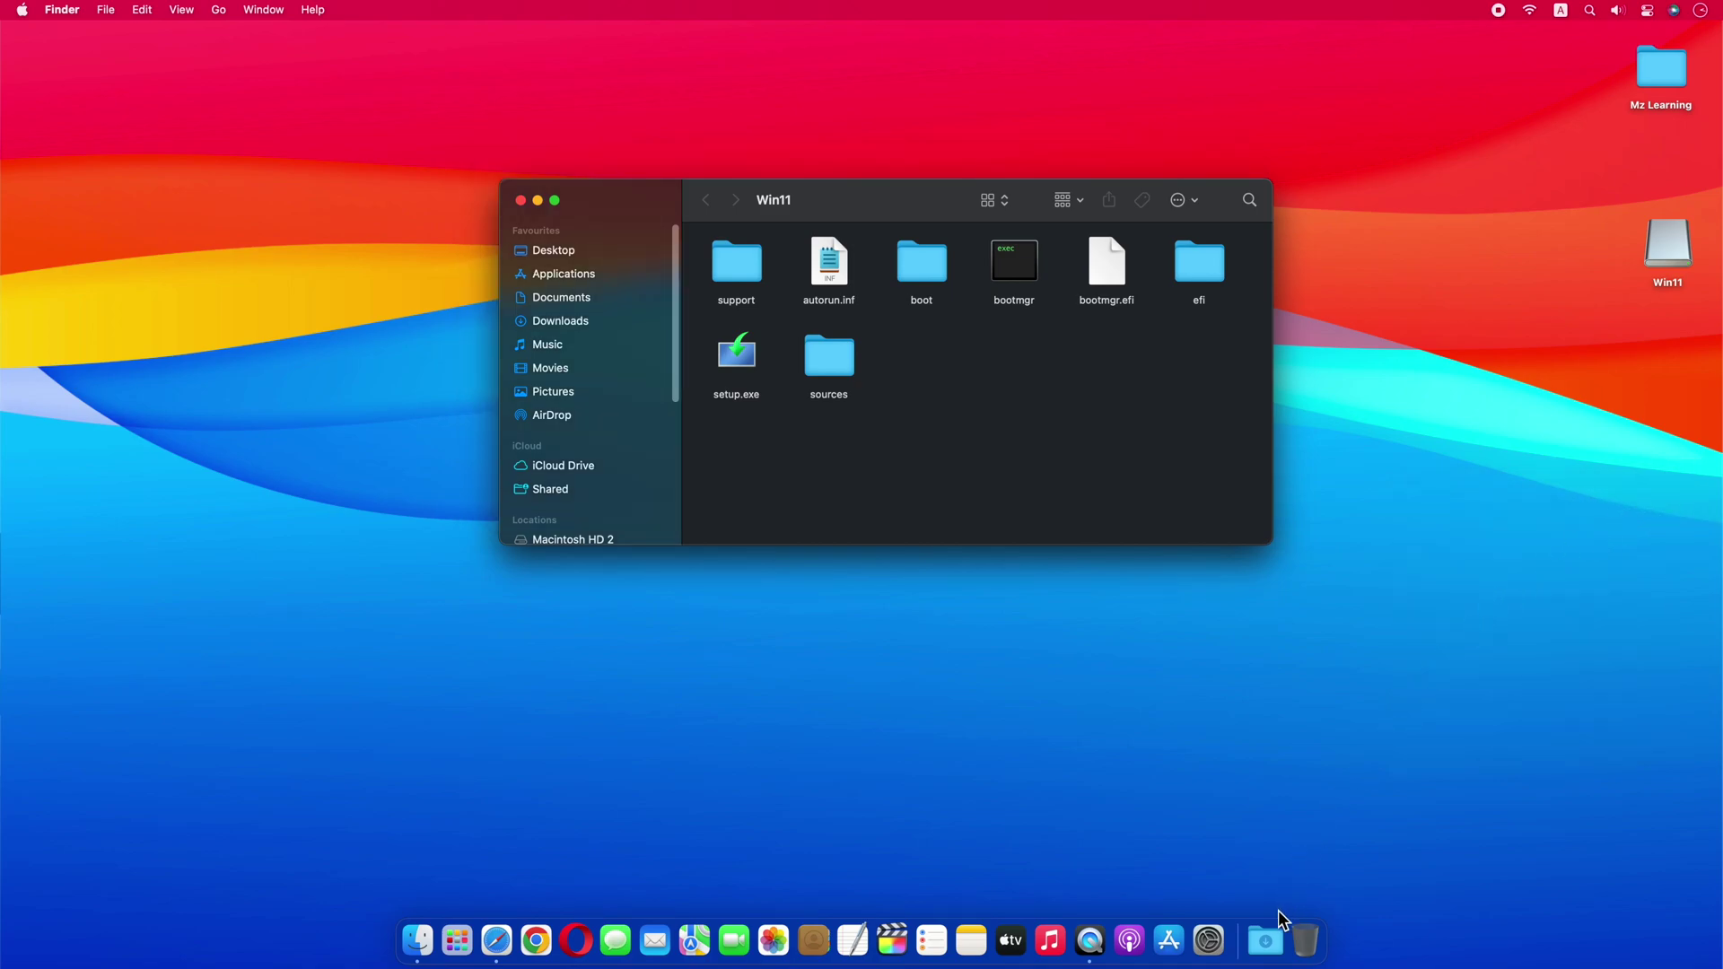
- Open Mz Learning from Downloads and copy bypass.reg and BootCamp onto the Win11 drive
click(1266, 941)
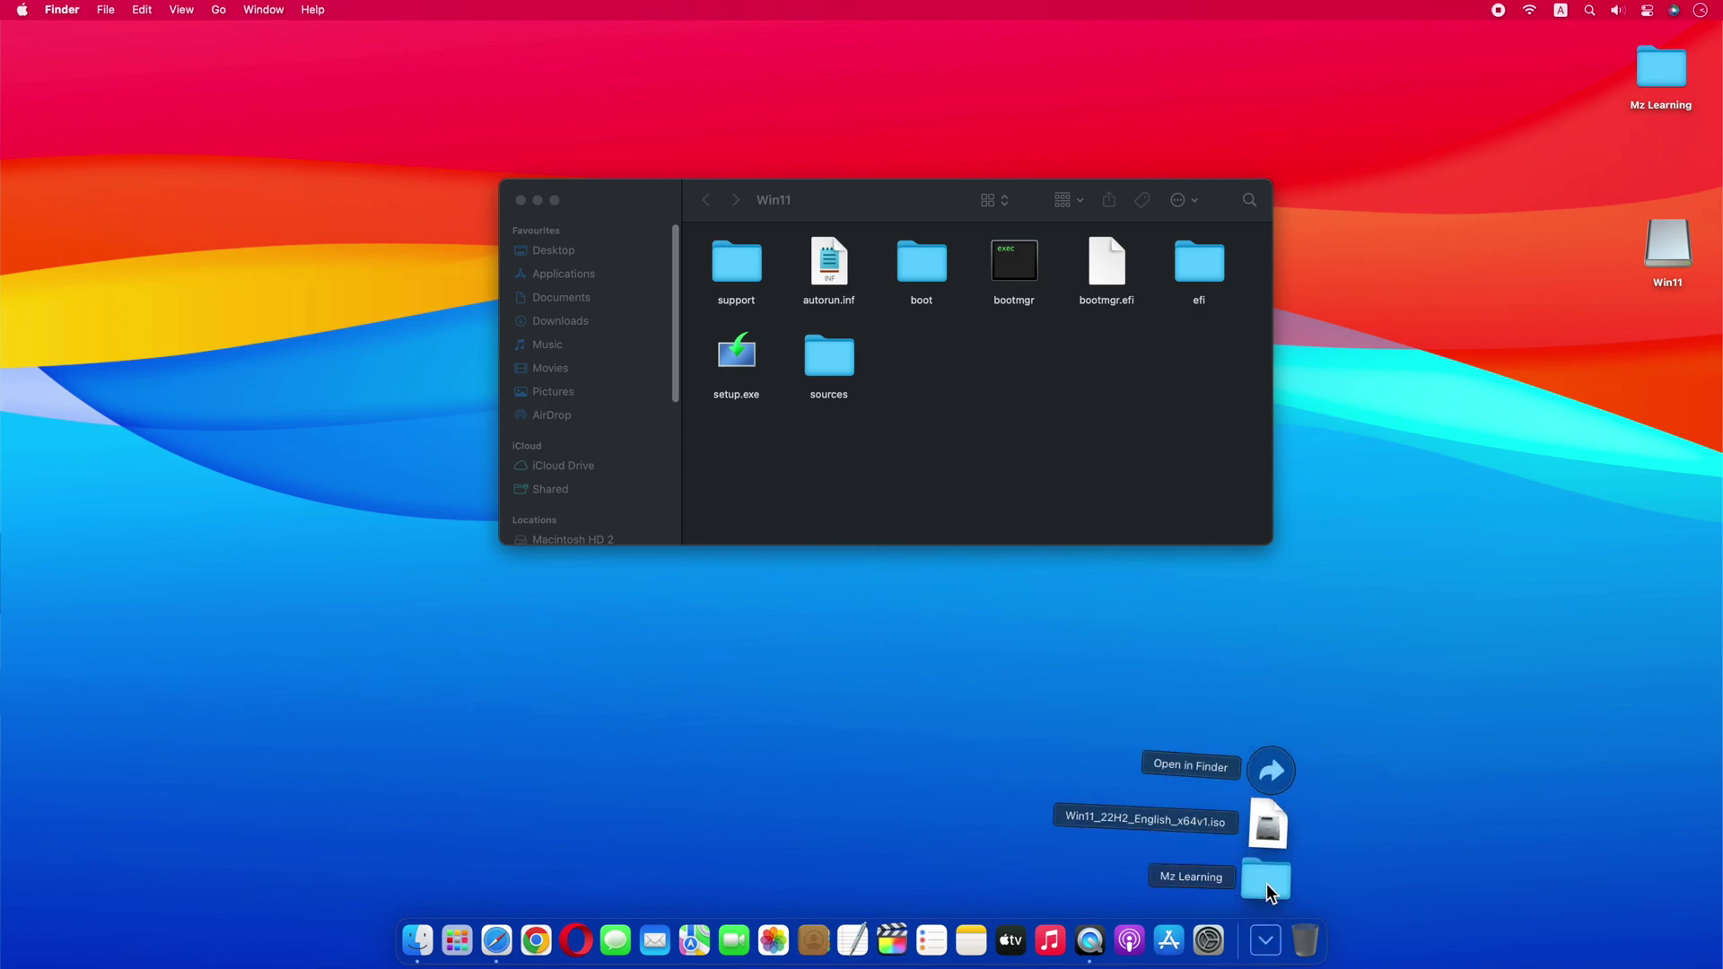
click(1267, 884)
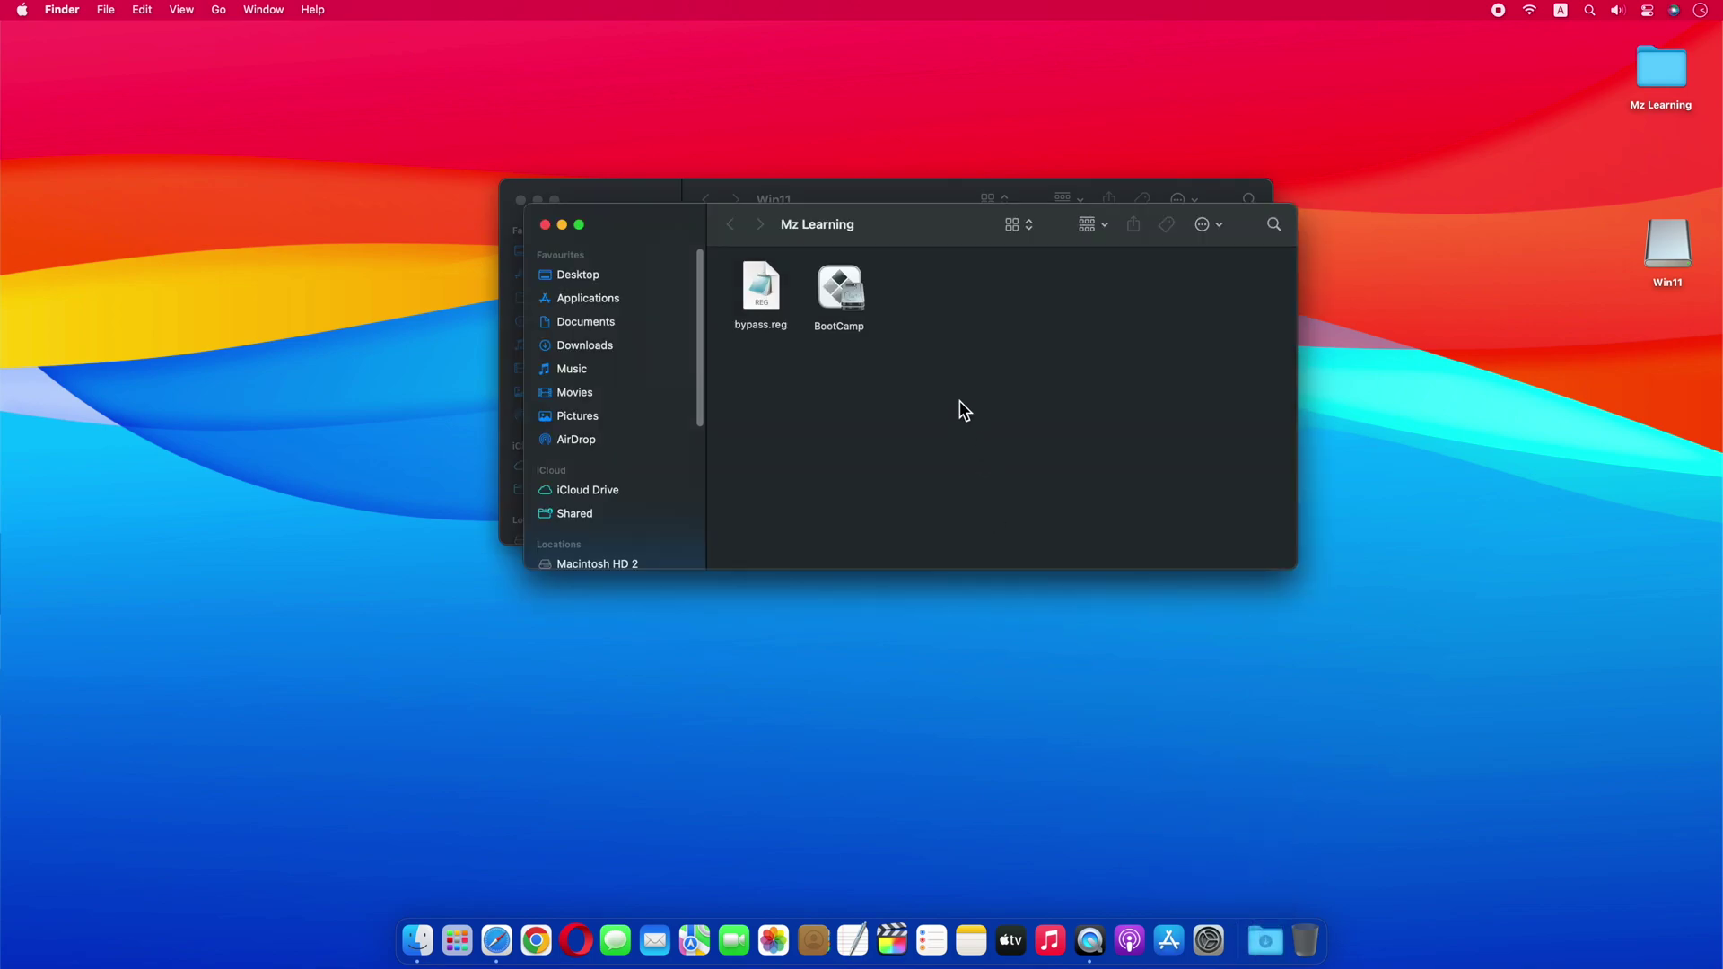
drag(933, 240, 1052, 561)
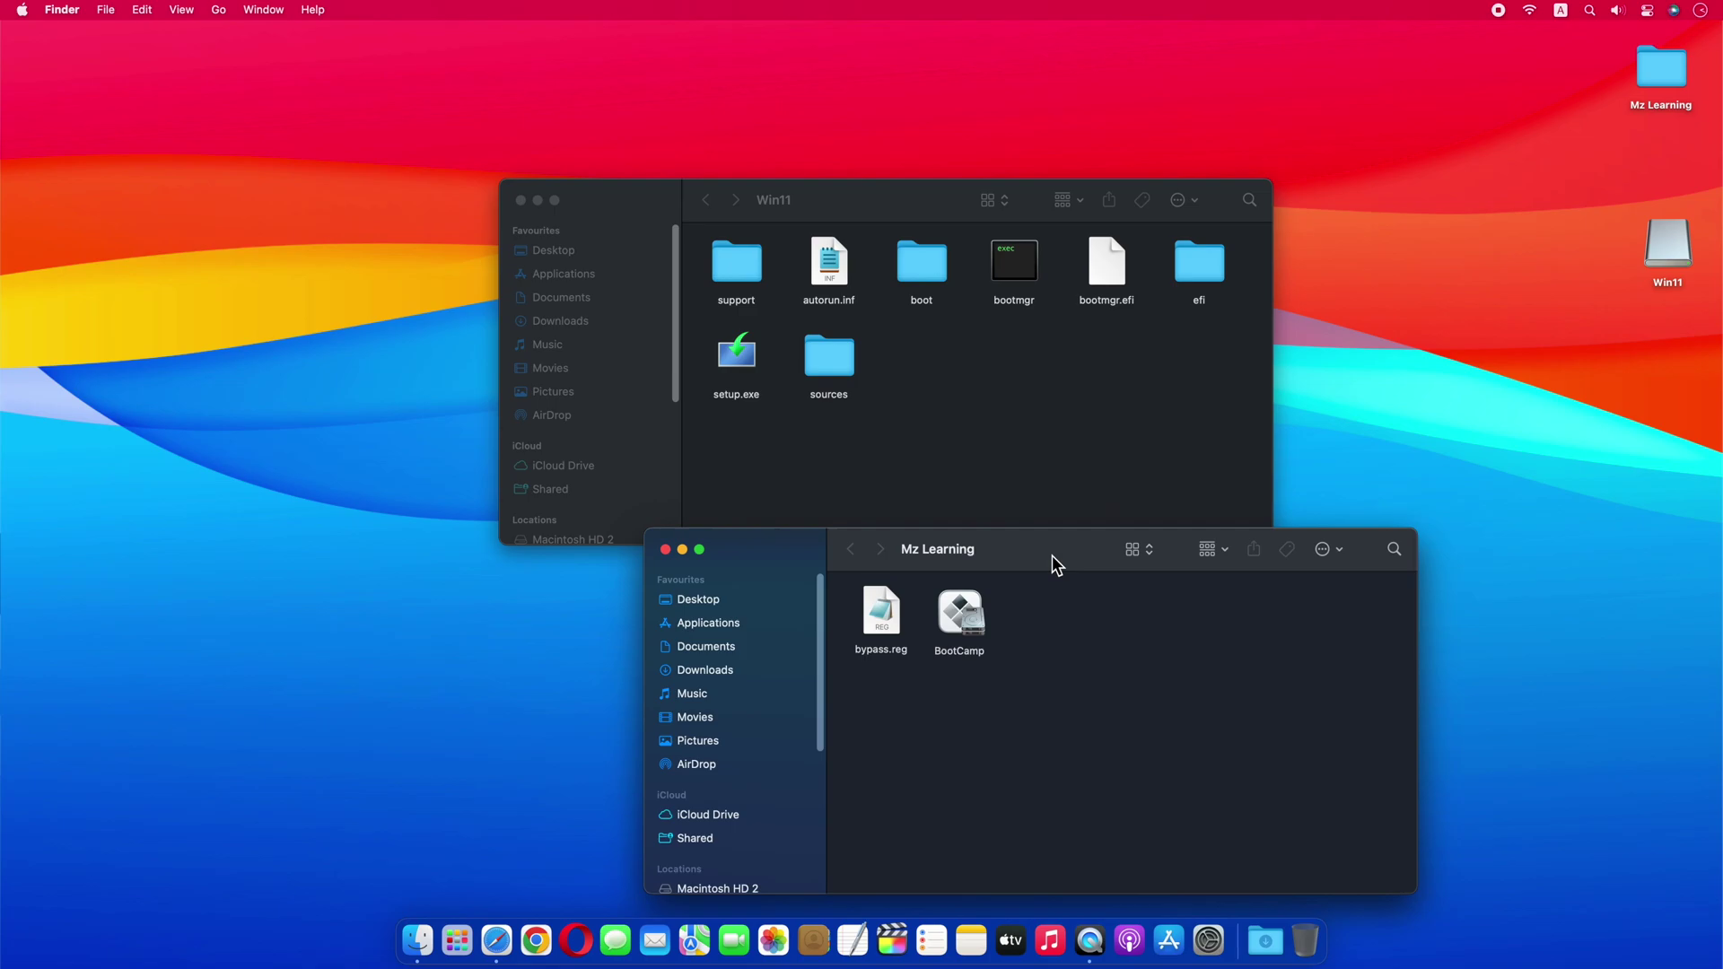
drag(1031, 706, 929, 431)
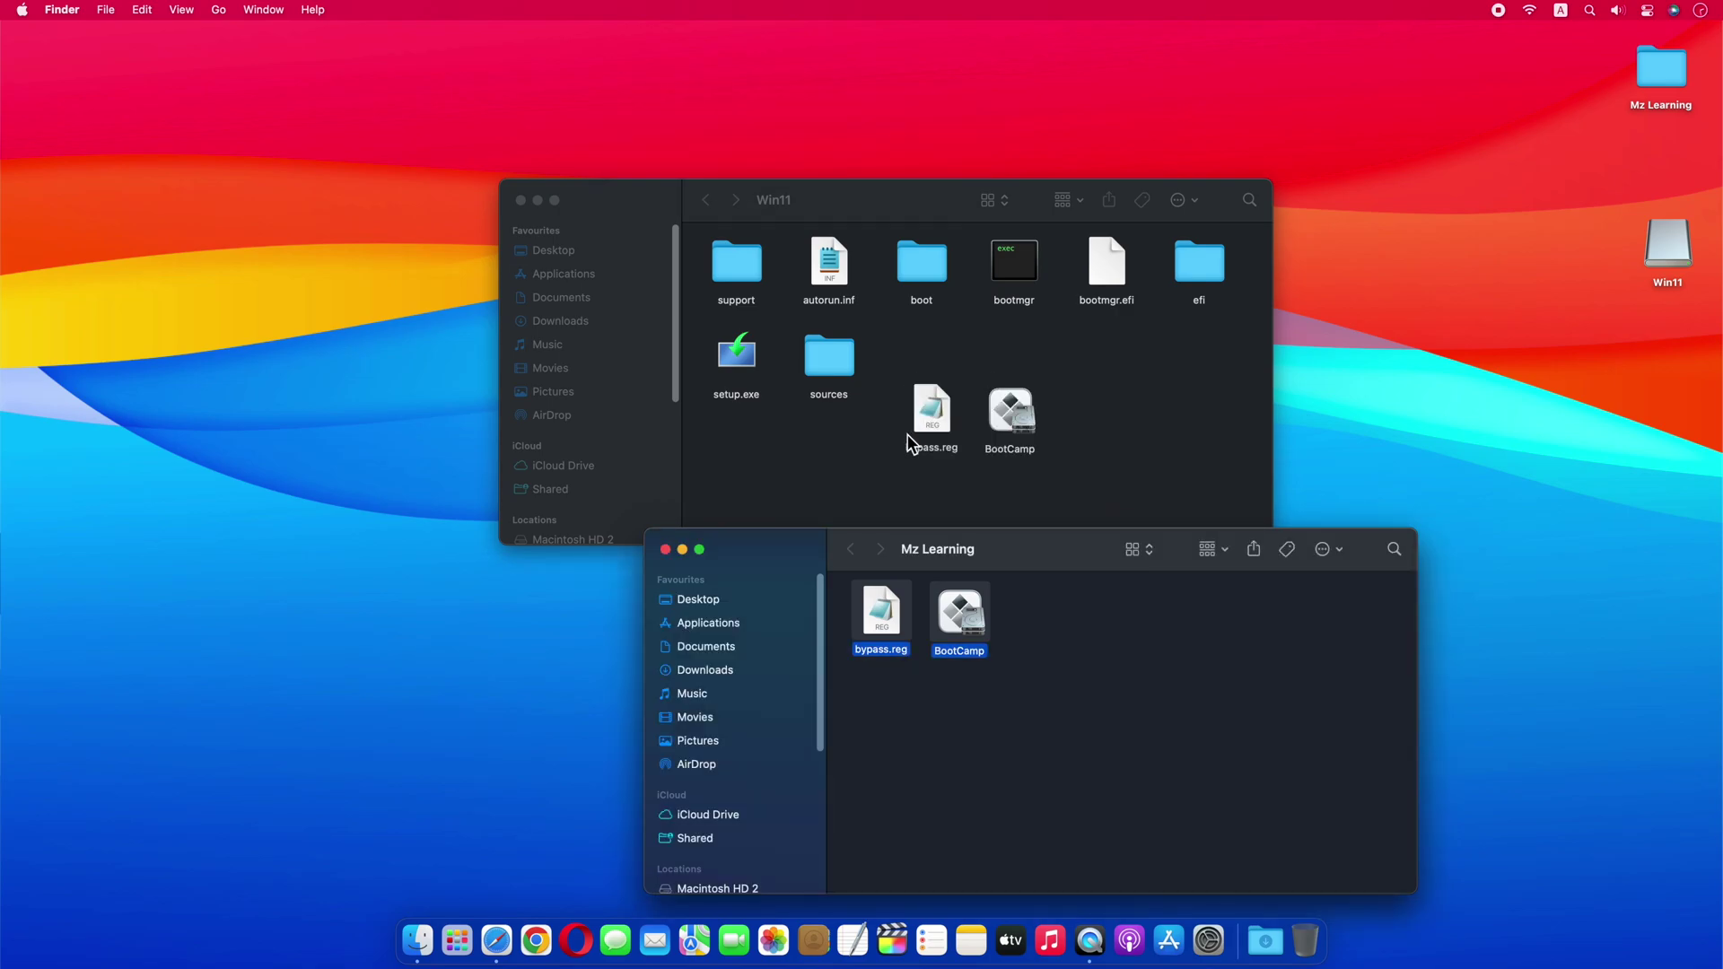
- Close the Finder windows, relaunch Disk Utility and select the APPLE SSD SM0256F Media
click(665, 549)
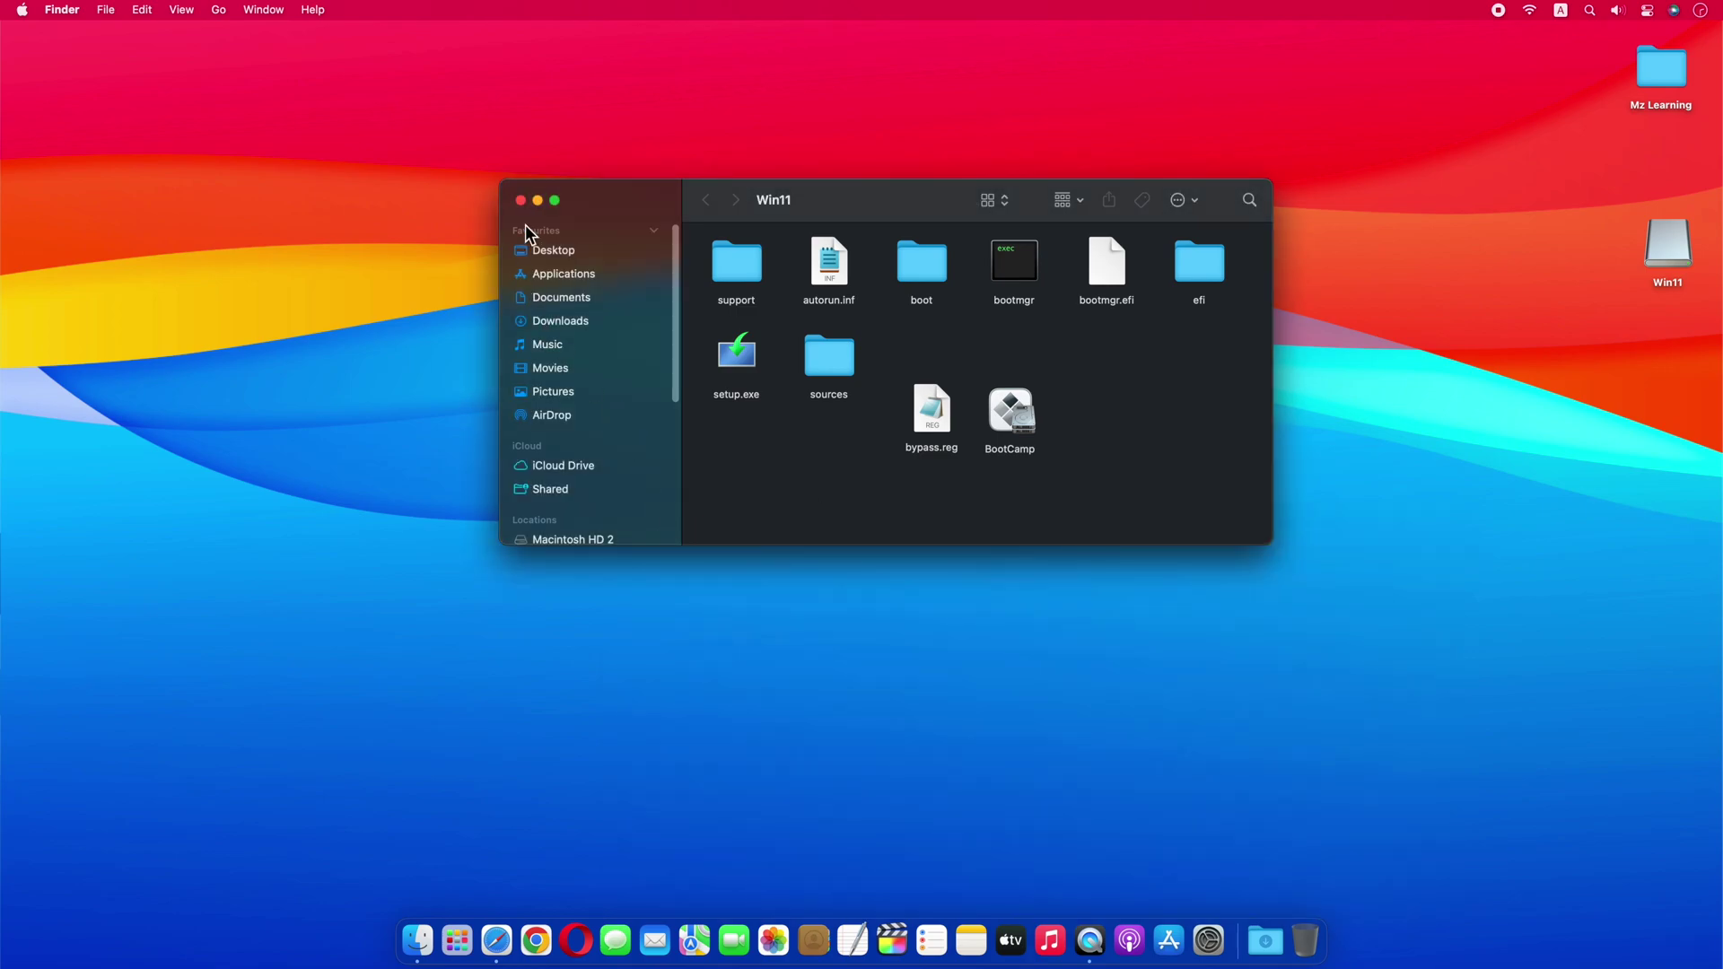
click(520, 200)
key(super+space)
text(dis)
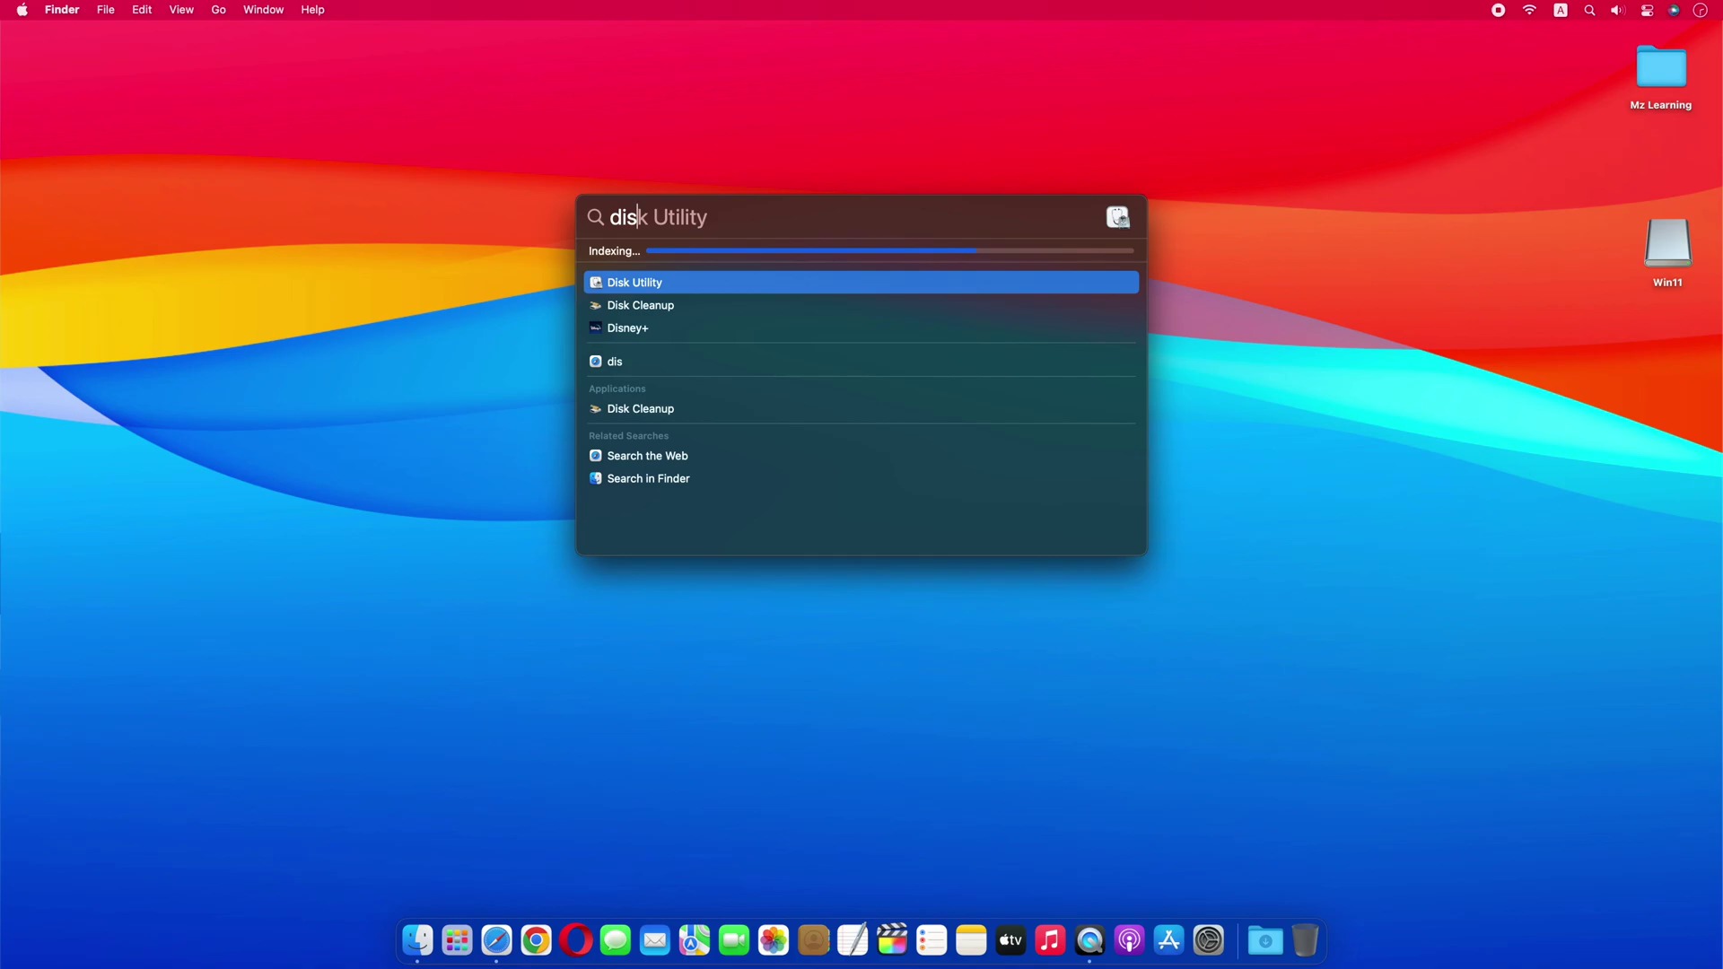
key(Return)
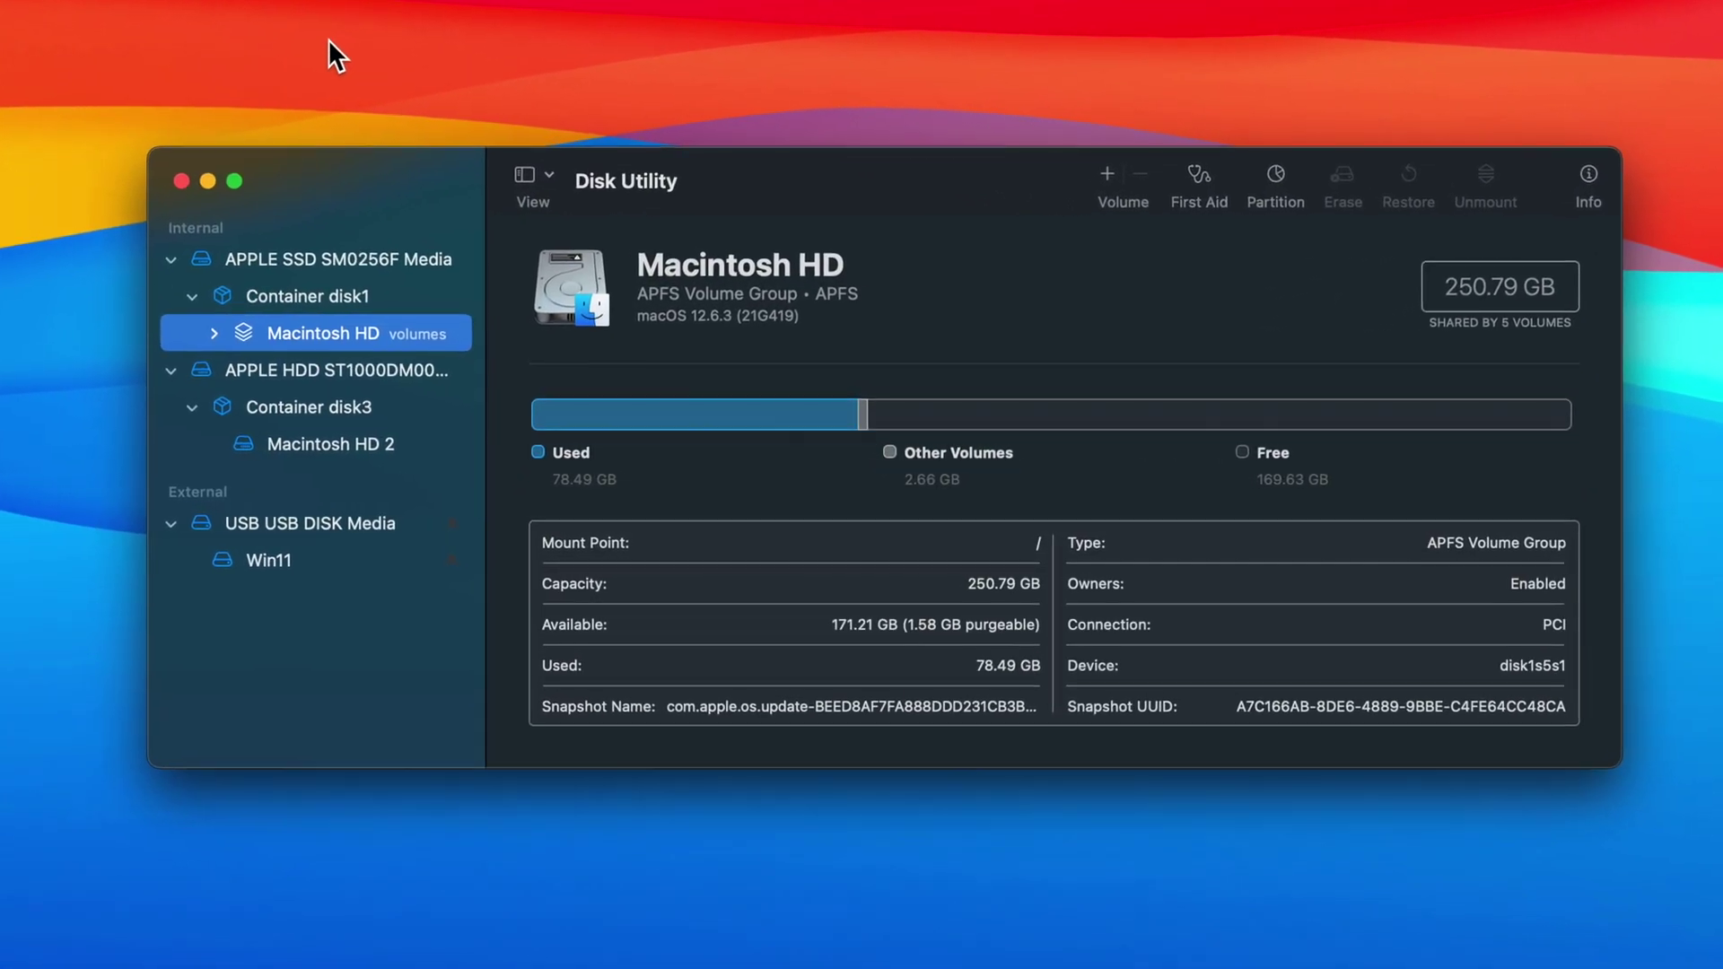
click(295, 250)
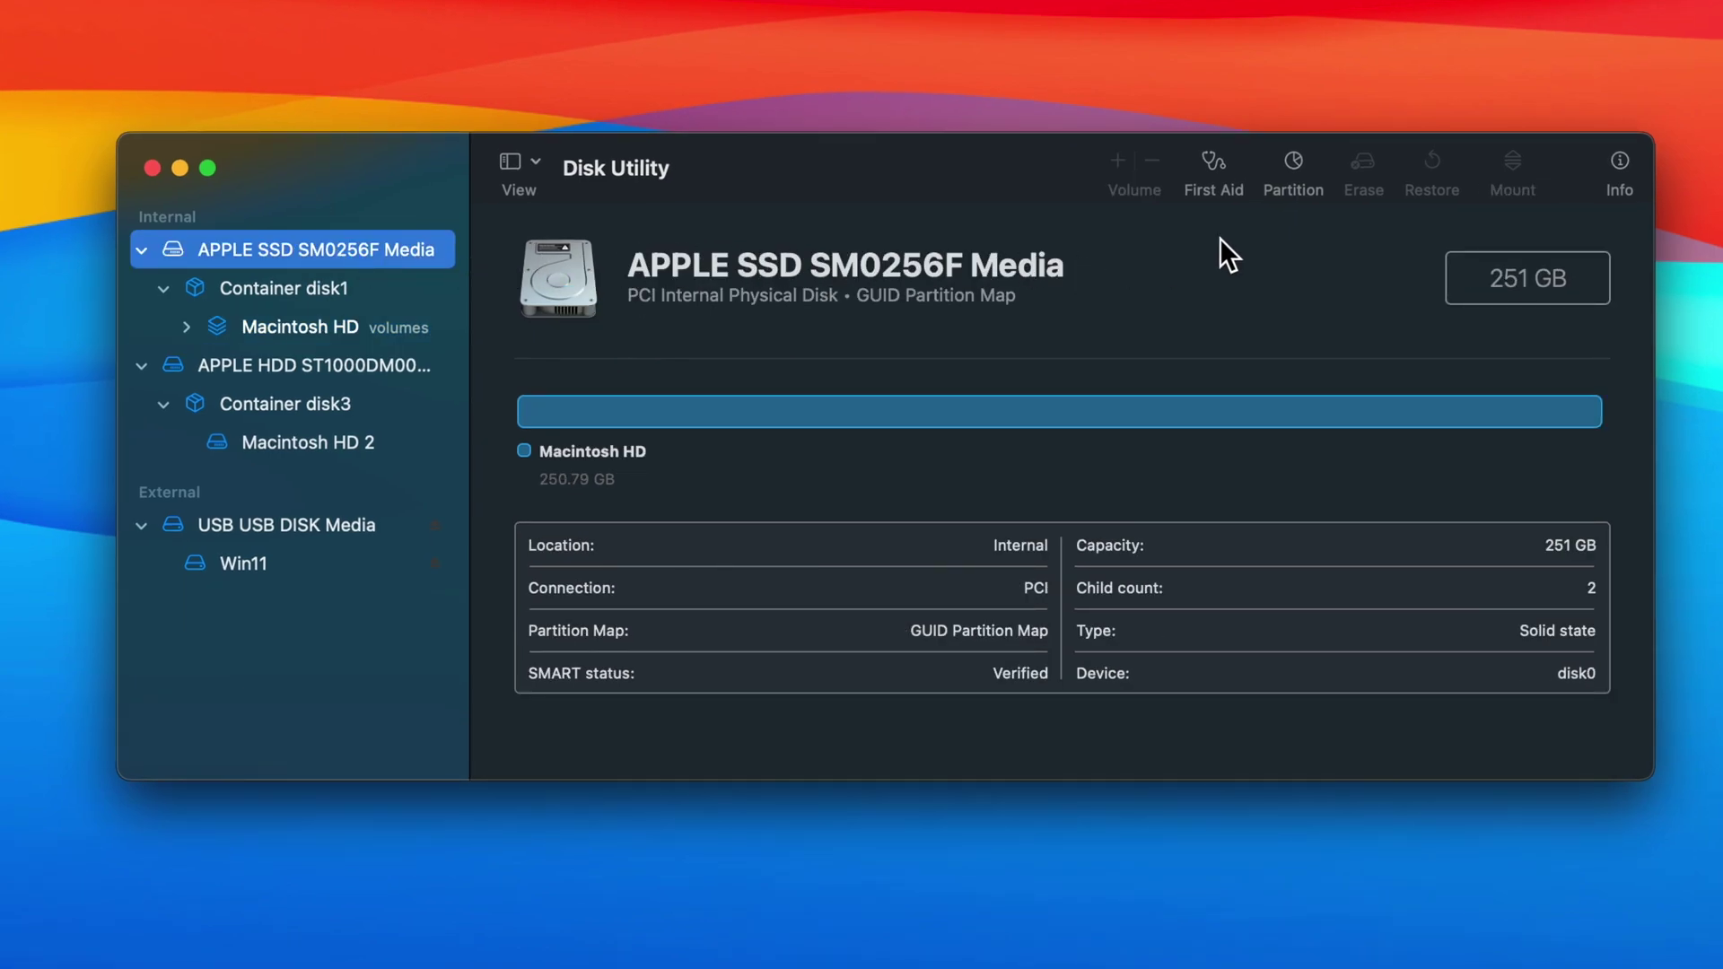
- Add a separate new partition on the internal SSD and drag to resize it
click(1293, 161)
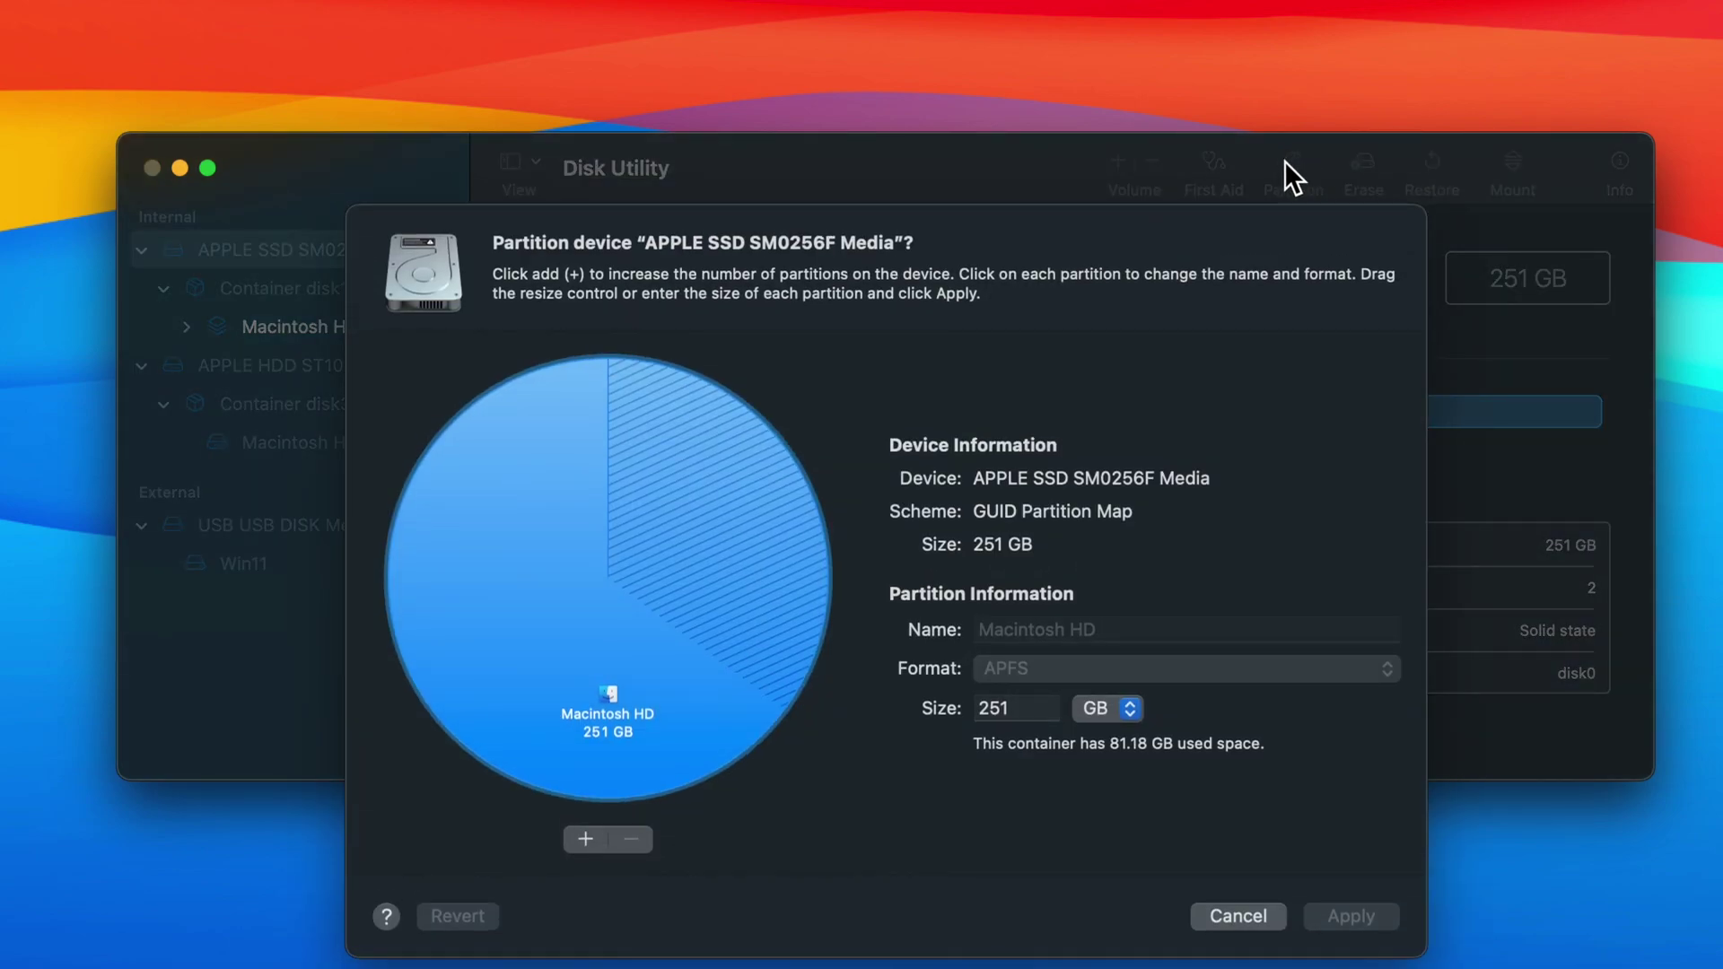
click(585, 833)
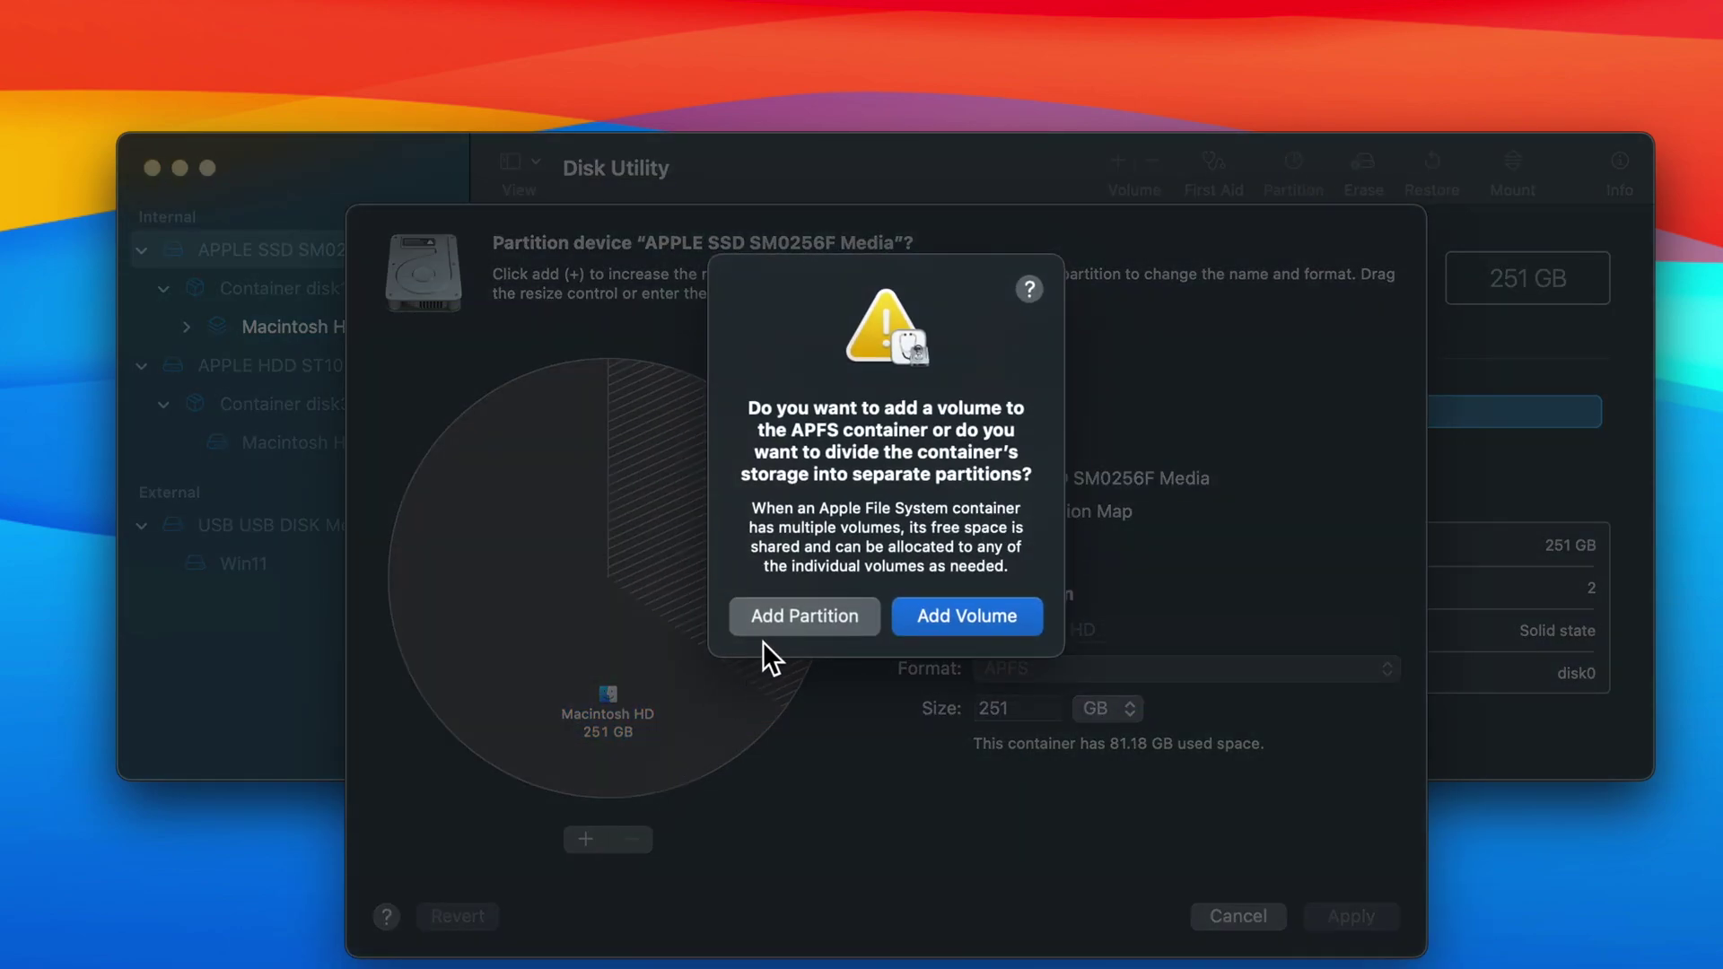
click(778, 621)
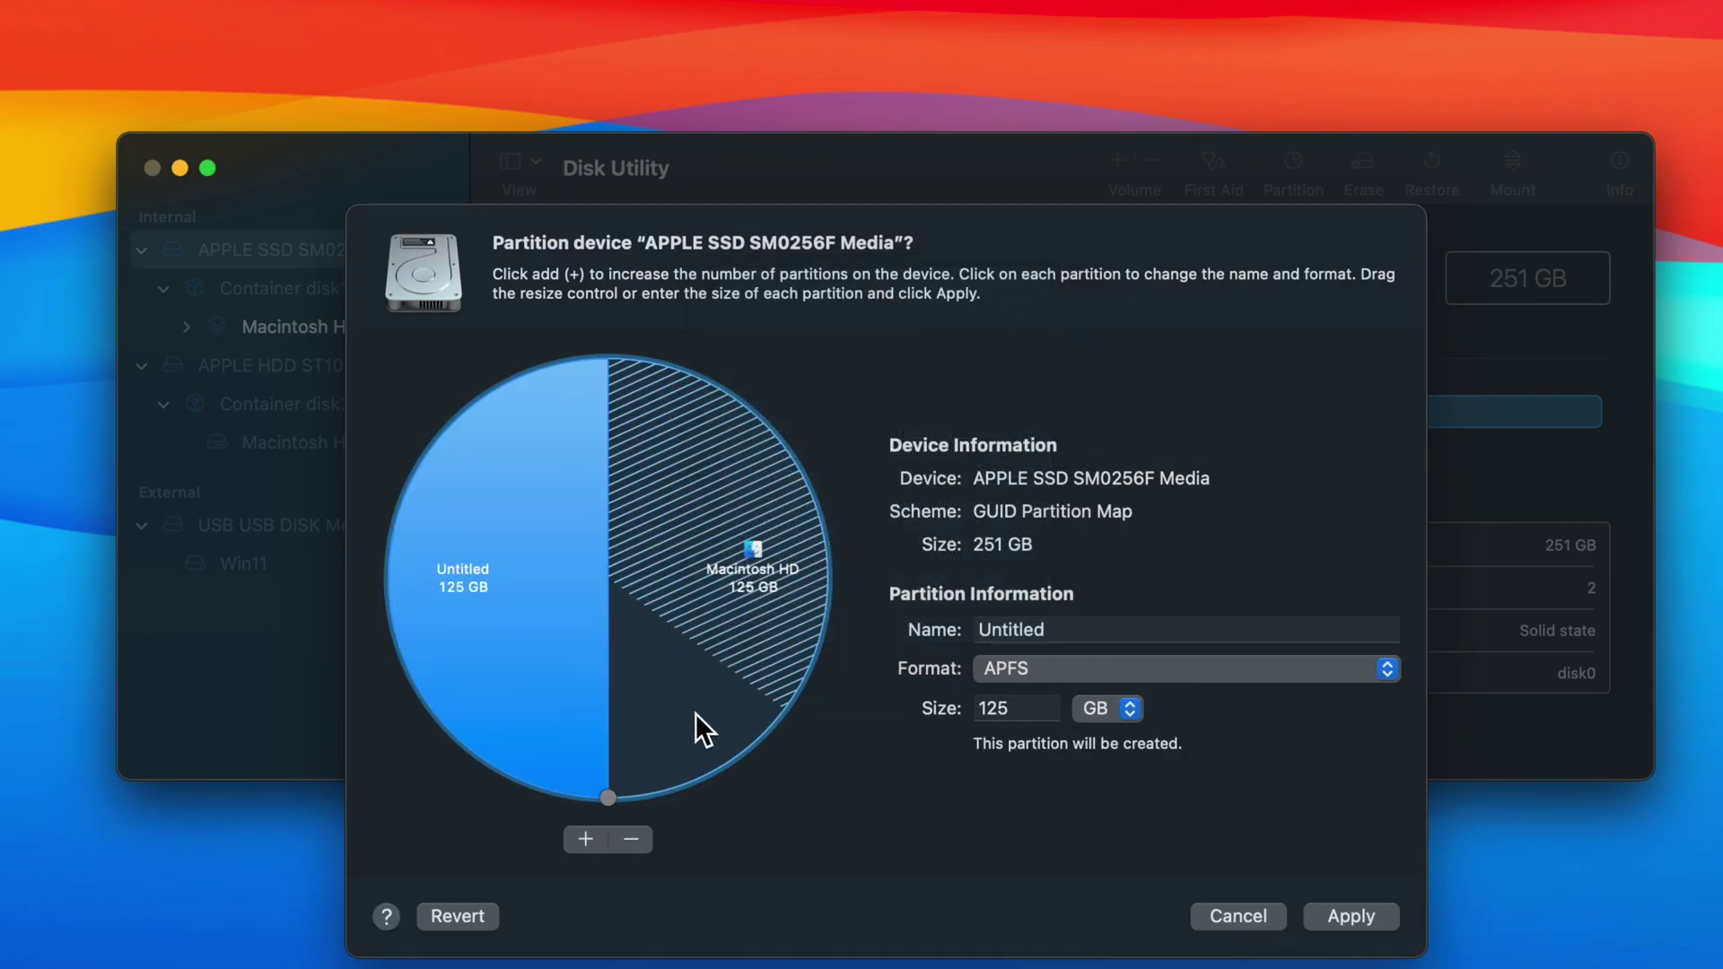
mouse_move(609, 793)
mouse_down()
mouse_move(449, 617)
mouse_move(450, 485)
mouse_up()
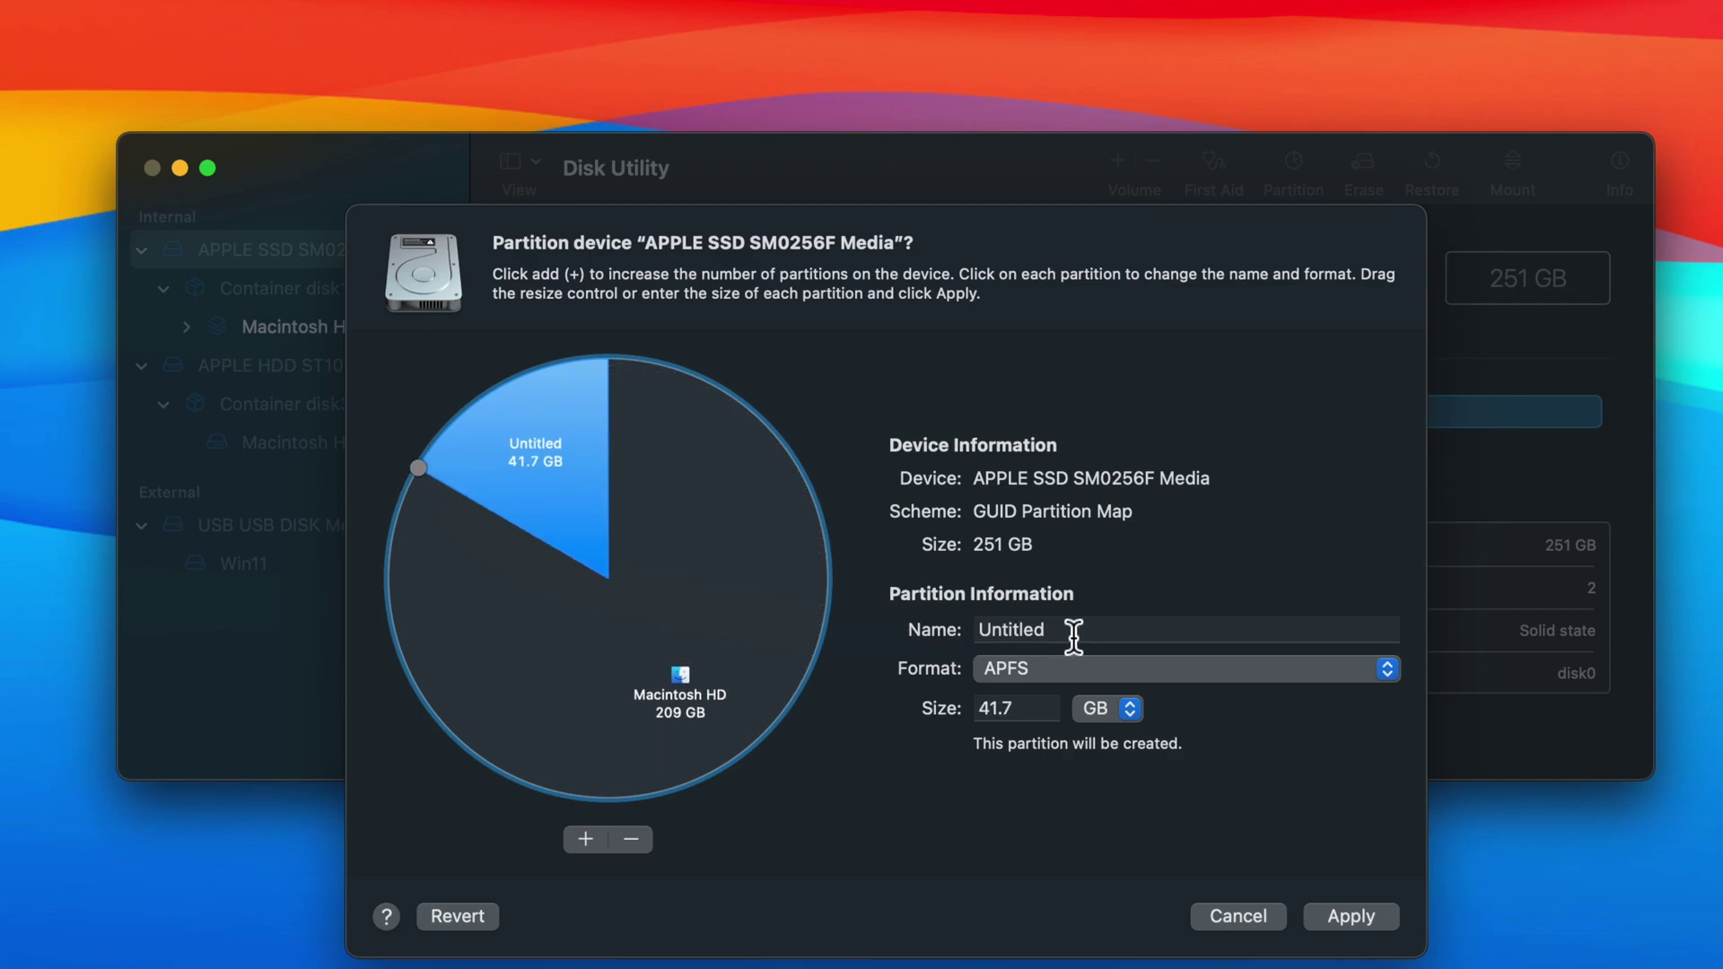
- Name the partition 'Windows 11', format it MS-DOS (FAT), and apply the partitioning
click(1035, 629)
text(Windows )
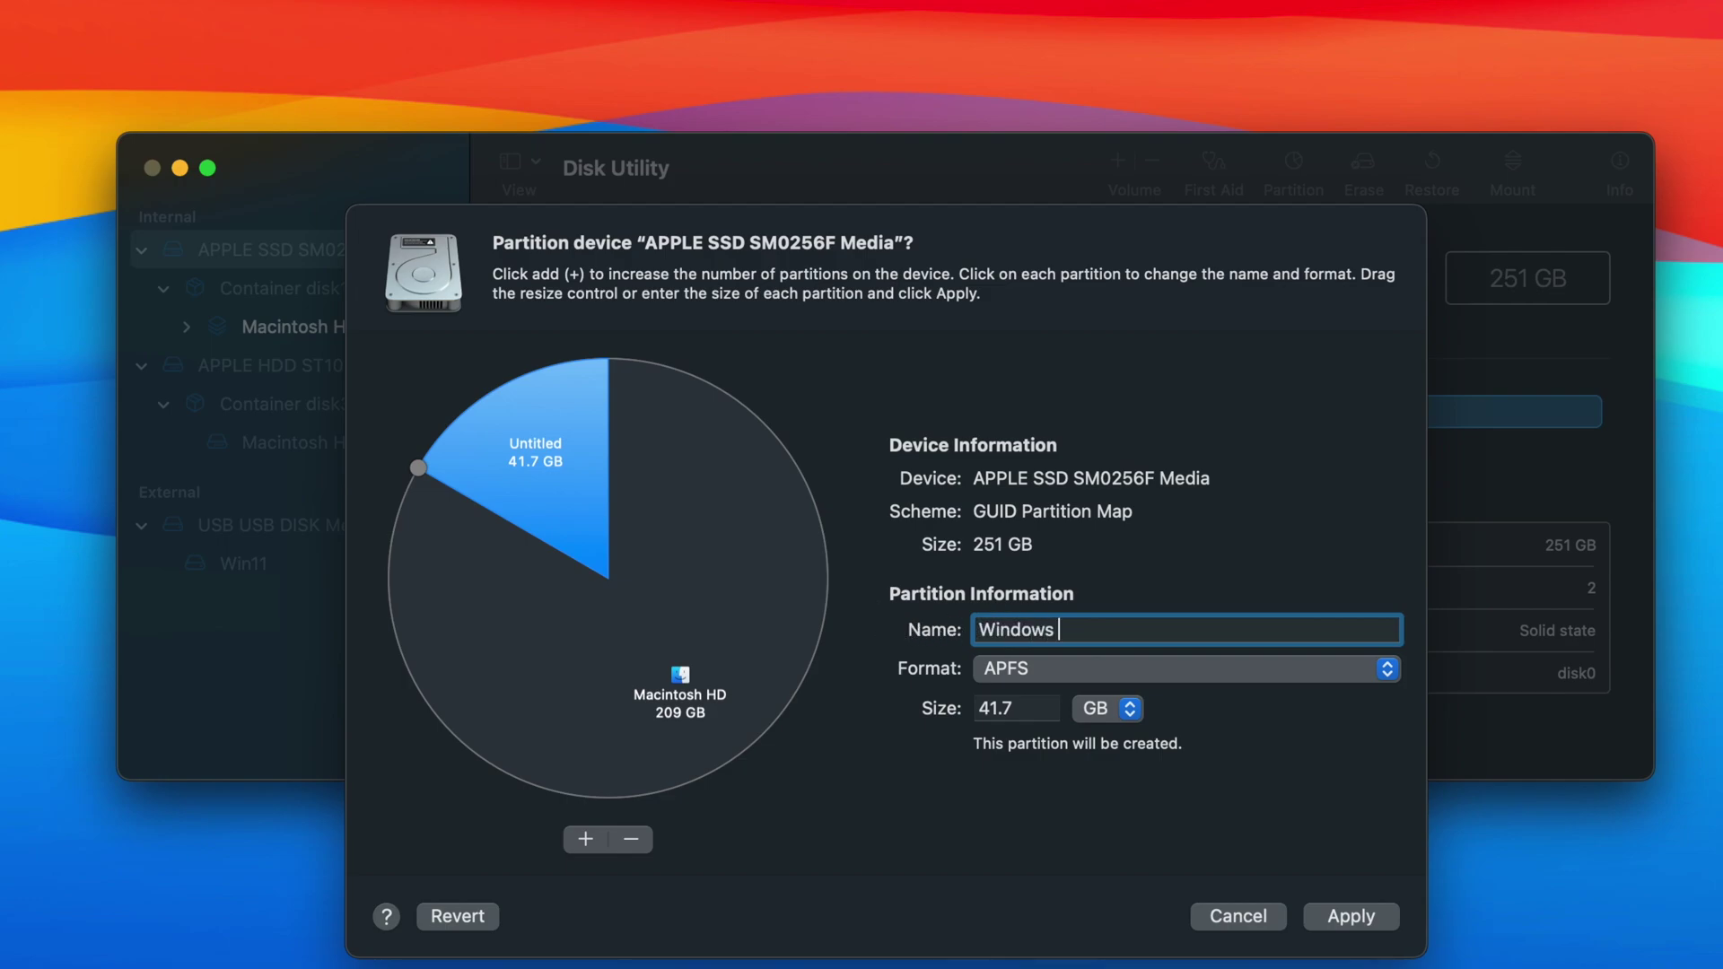
text(11)
click(1102, 667)
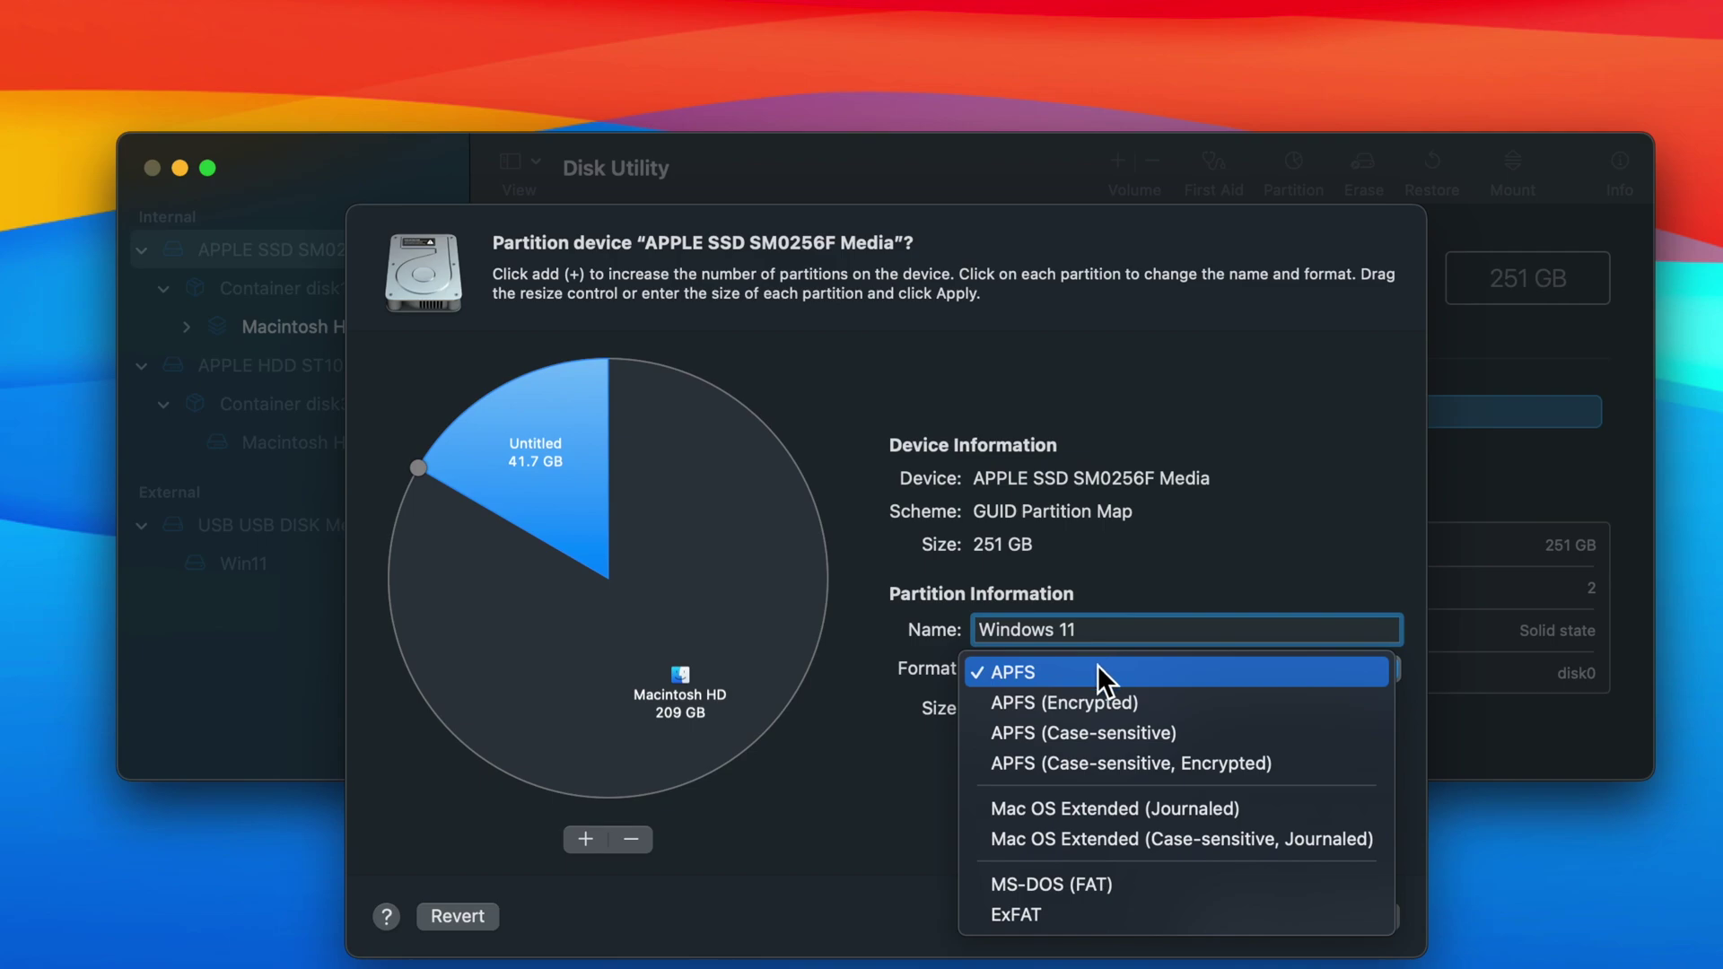
click(1127, 885)
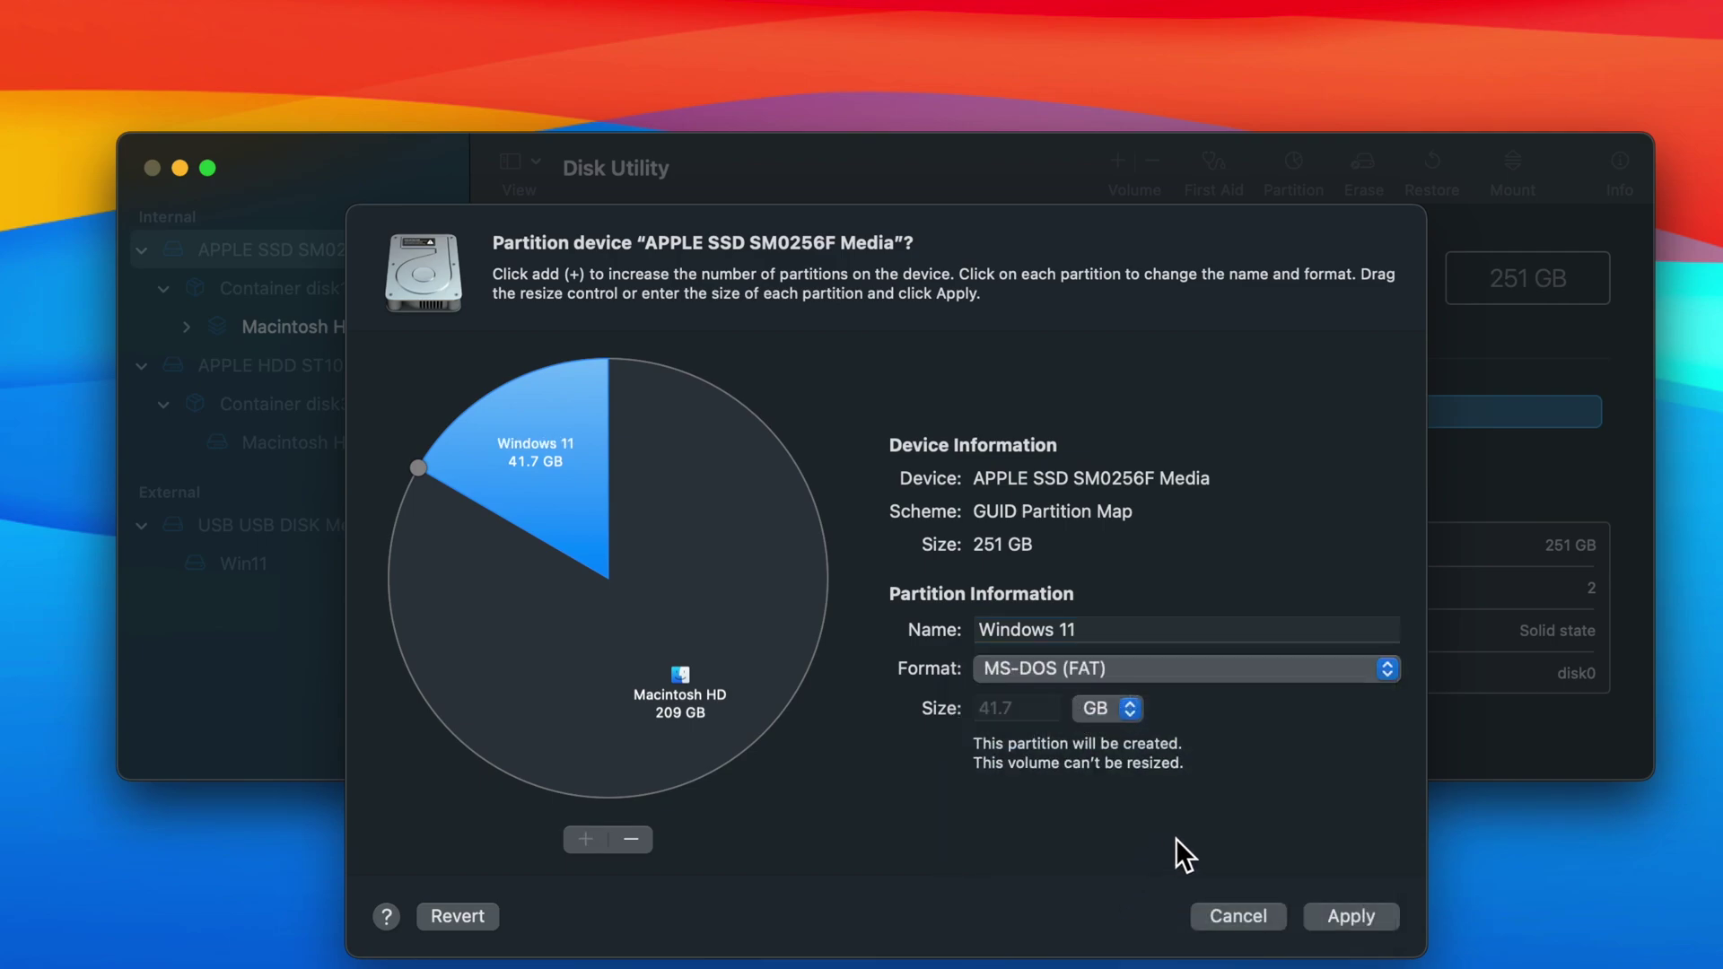
click(1351, 916)
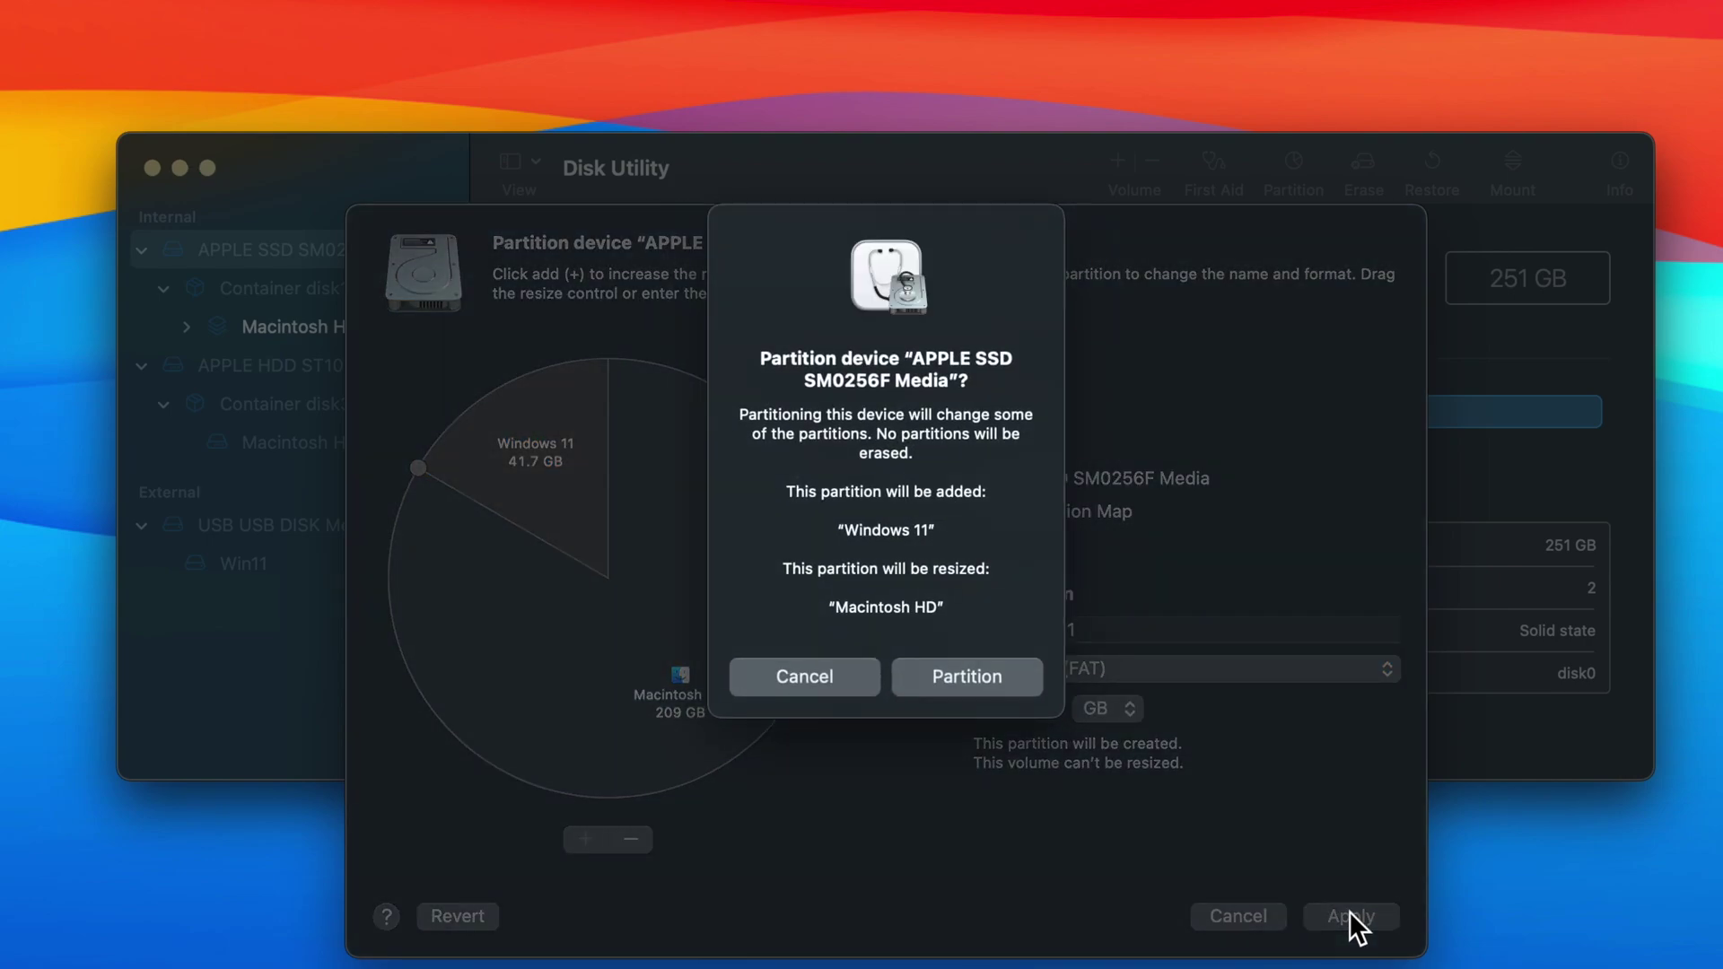
click(983, 686)
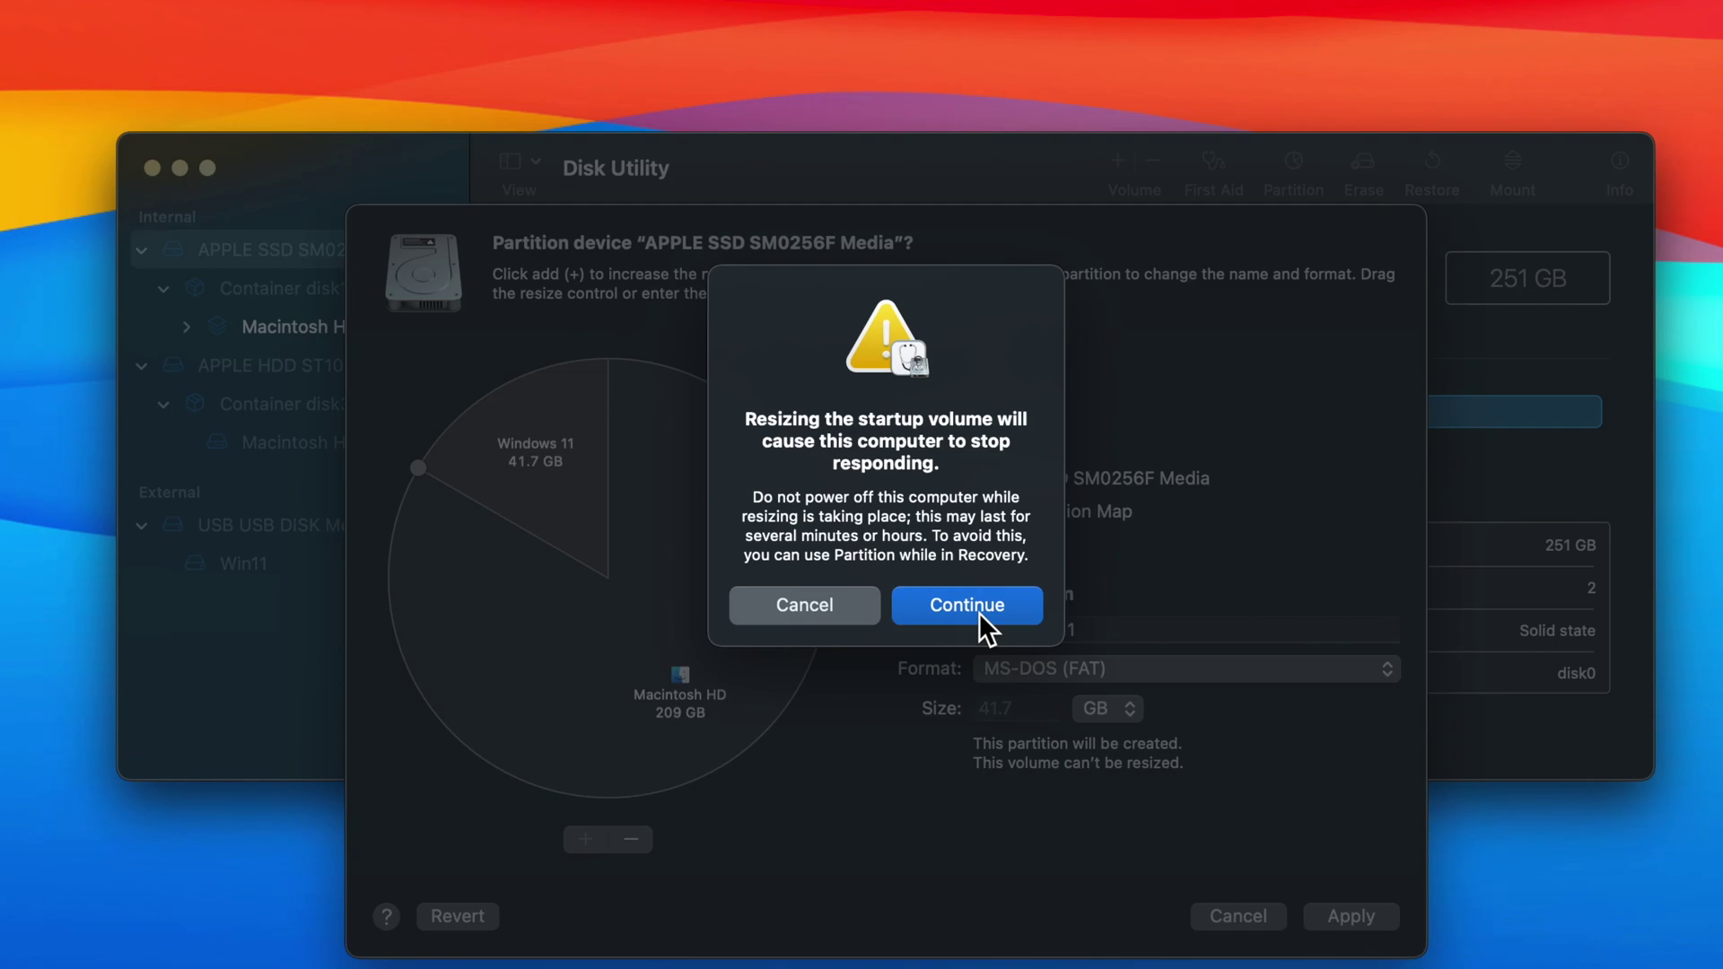
click(978, 612)
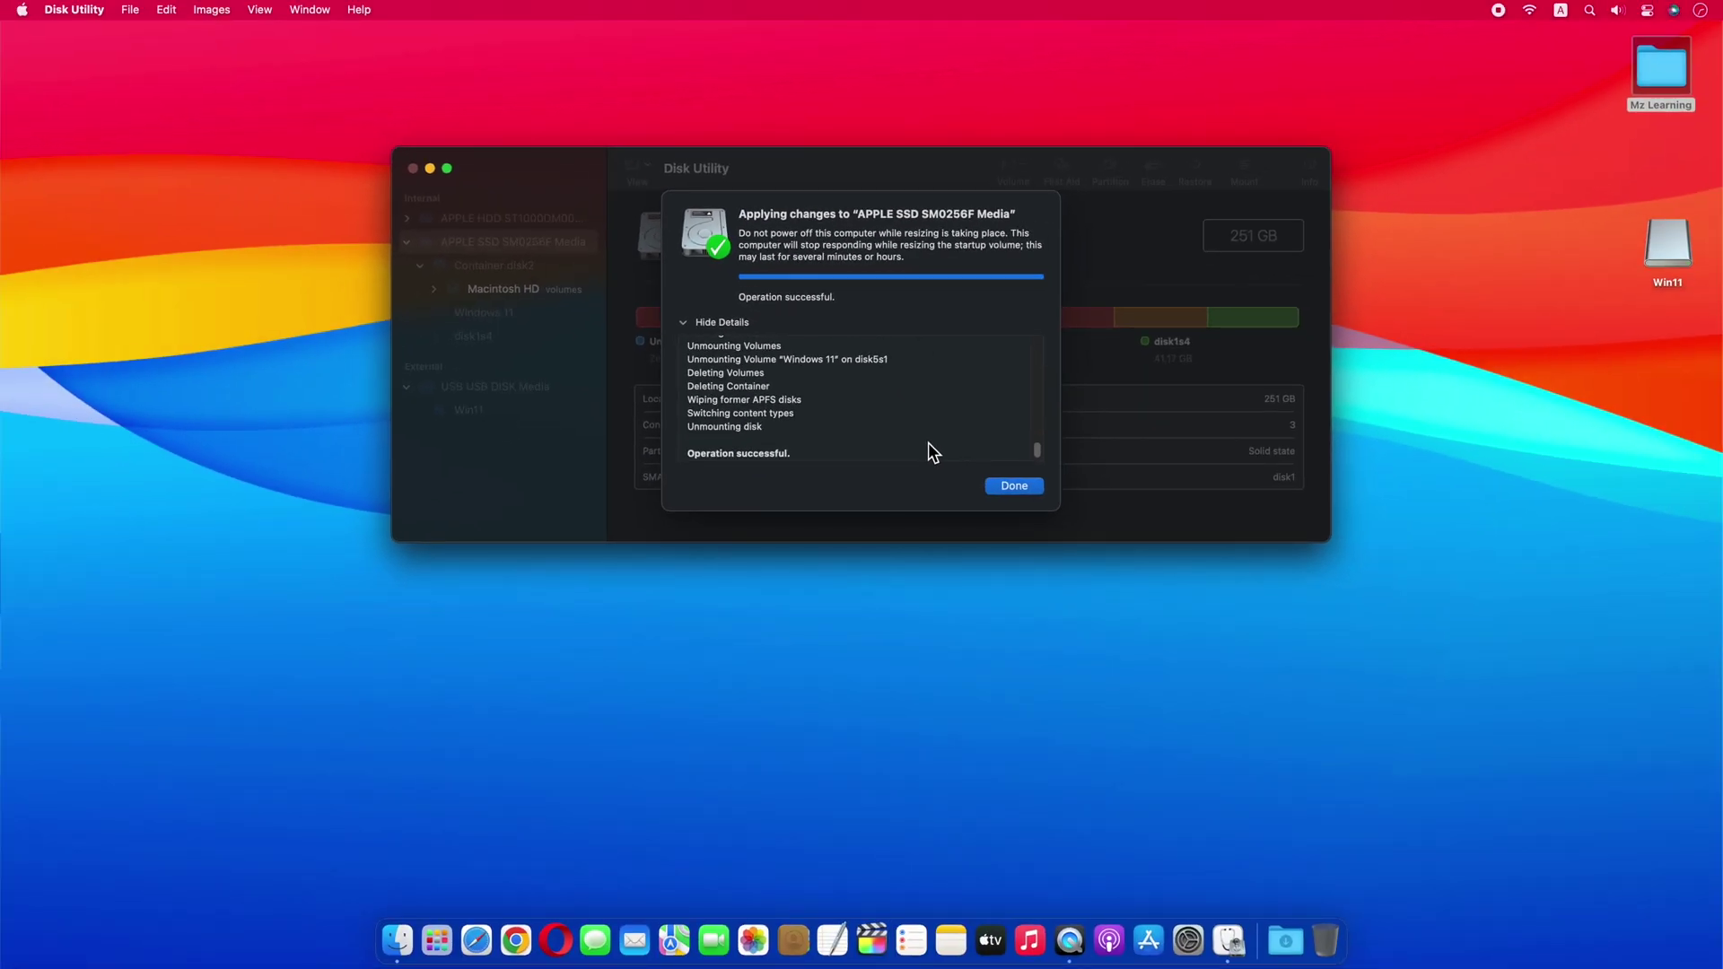
- Dismiss the partitioning success report and close Disk Utility
click(991, 477)
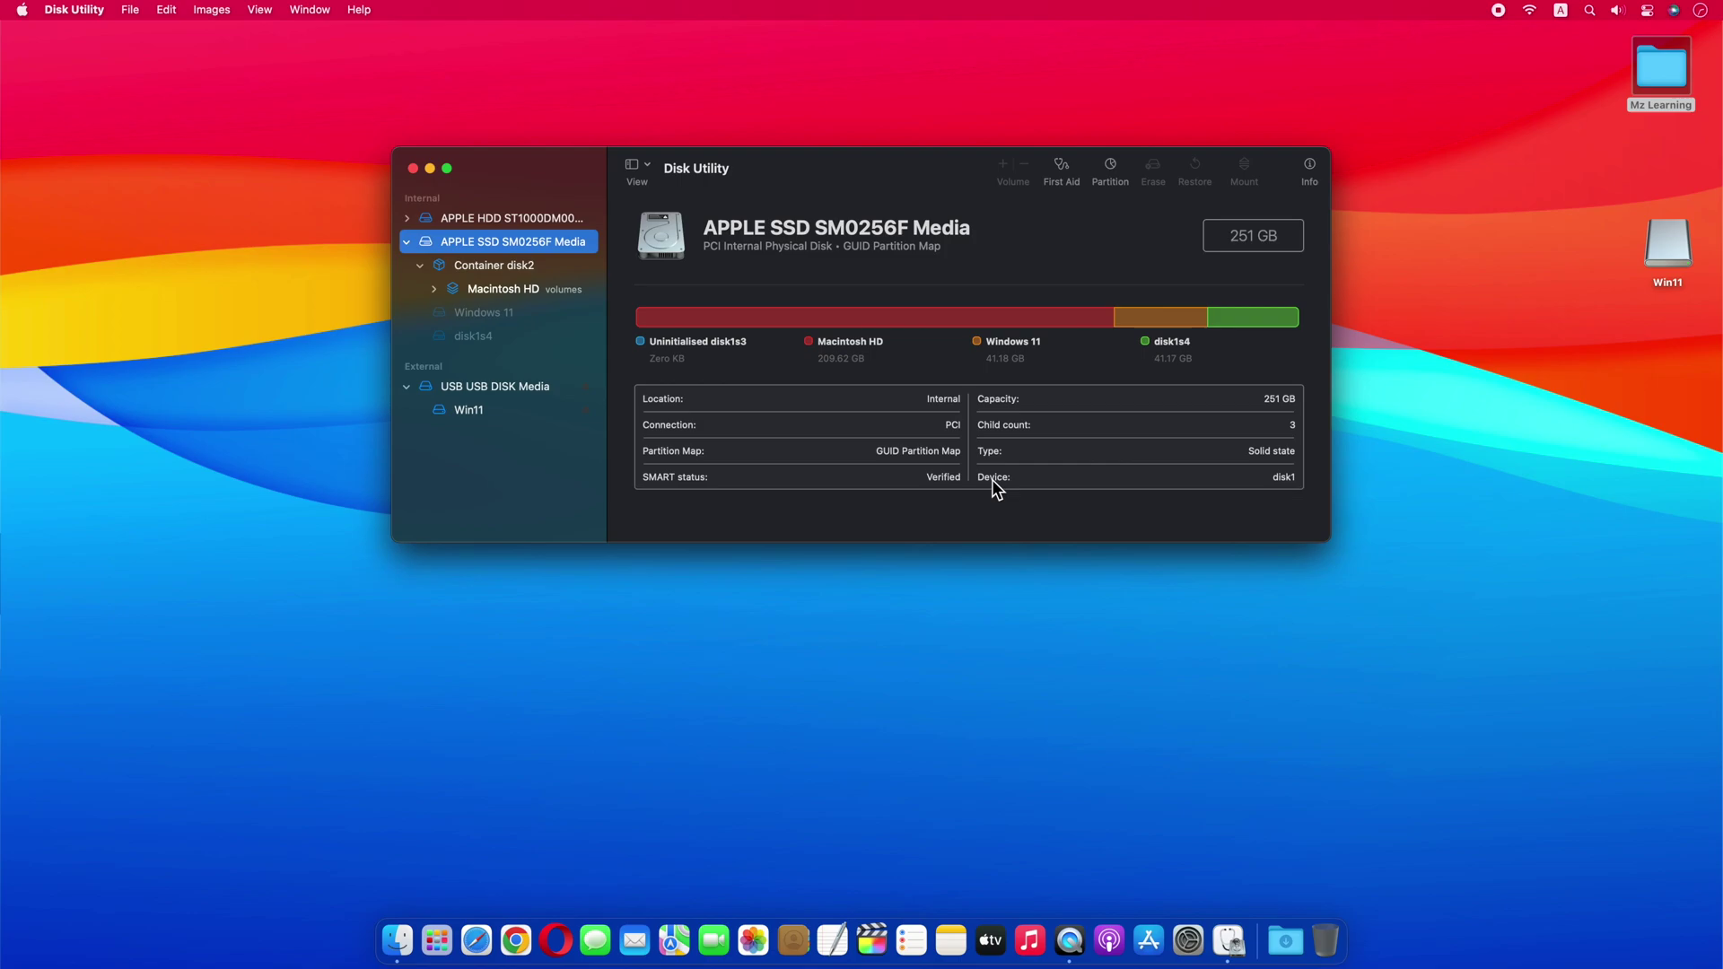
click(415, 169)
- Restart the Mac and select the EFI Boot drive in the startup picker
click(21, 11)
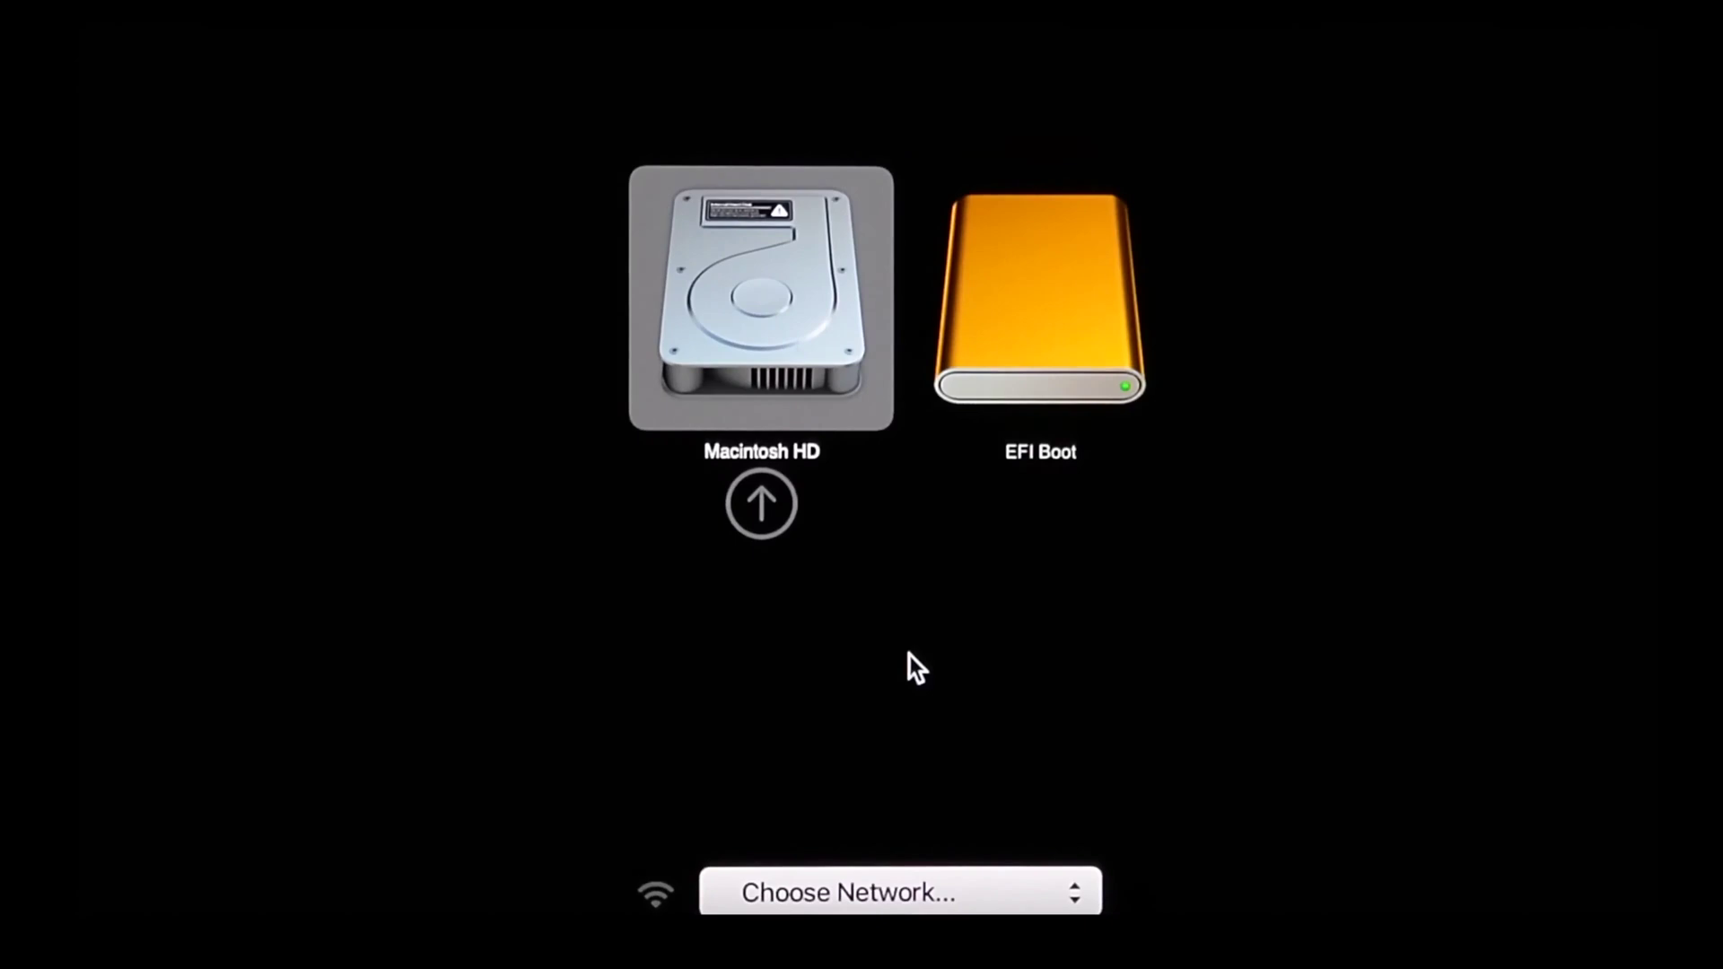
key(Right)
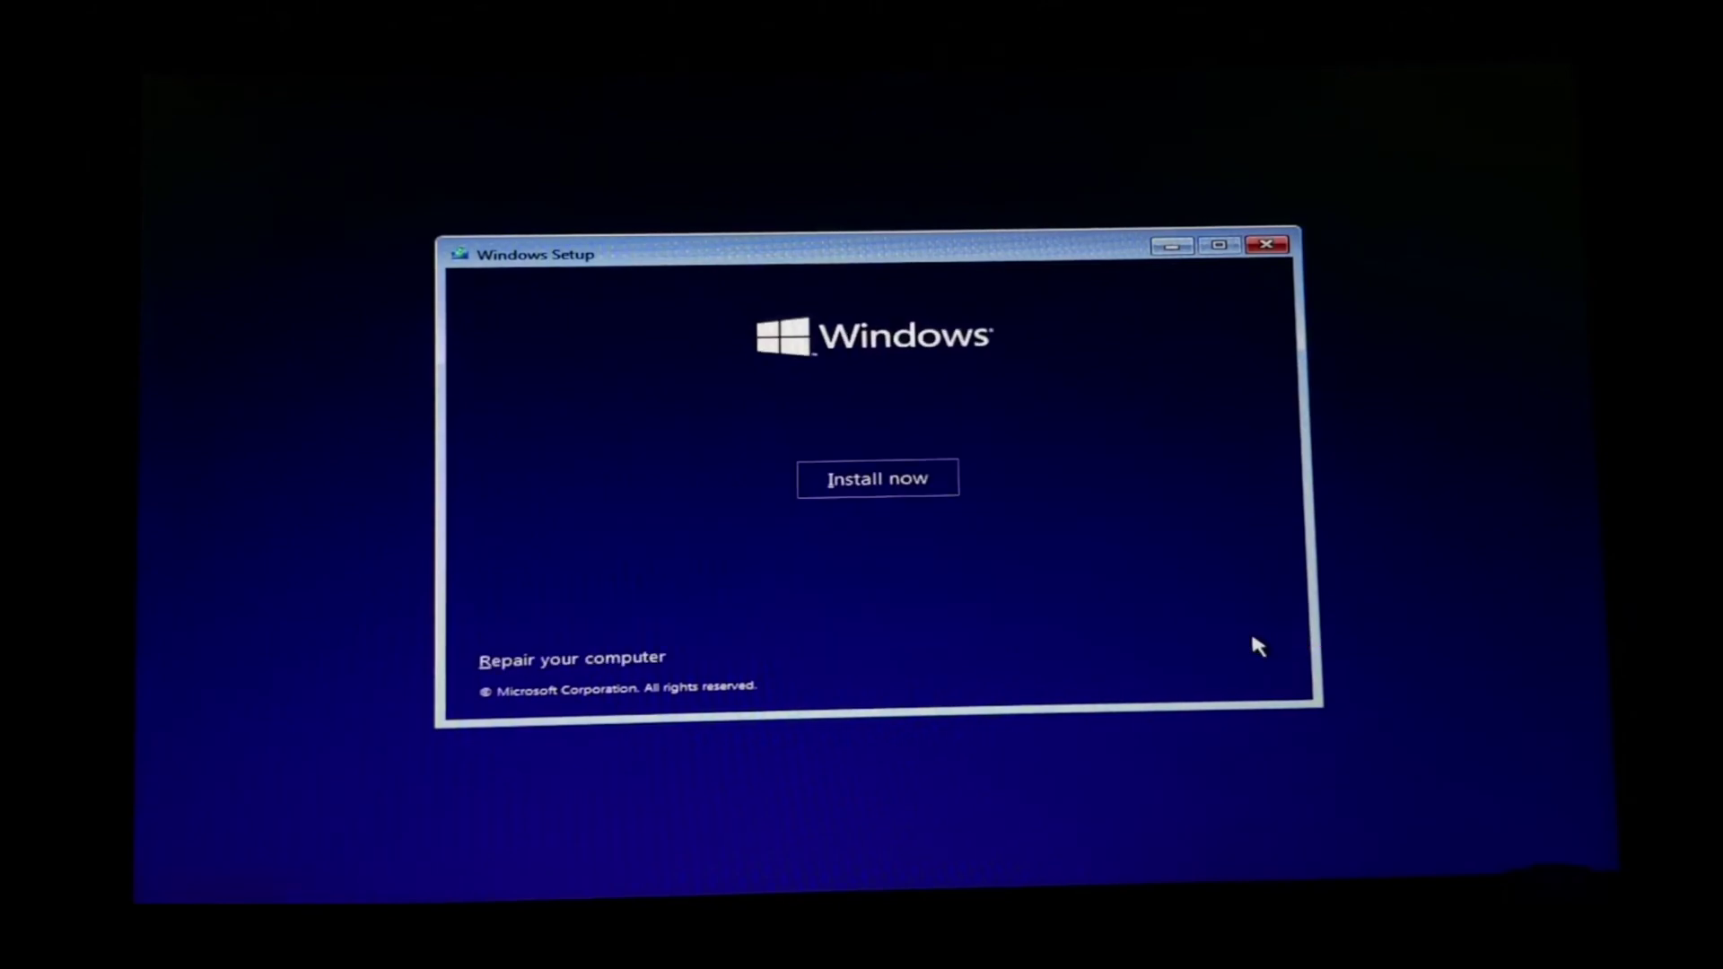
- Choose Windows 11 Pro with no product key, then go back from the can't-run page
click(896, 483)
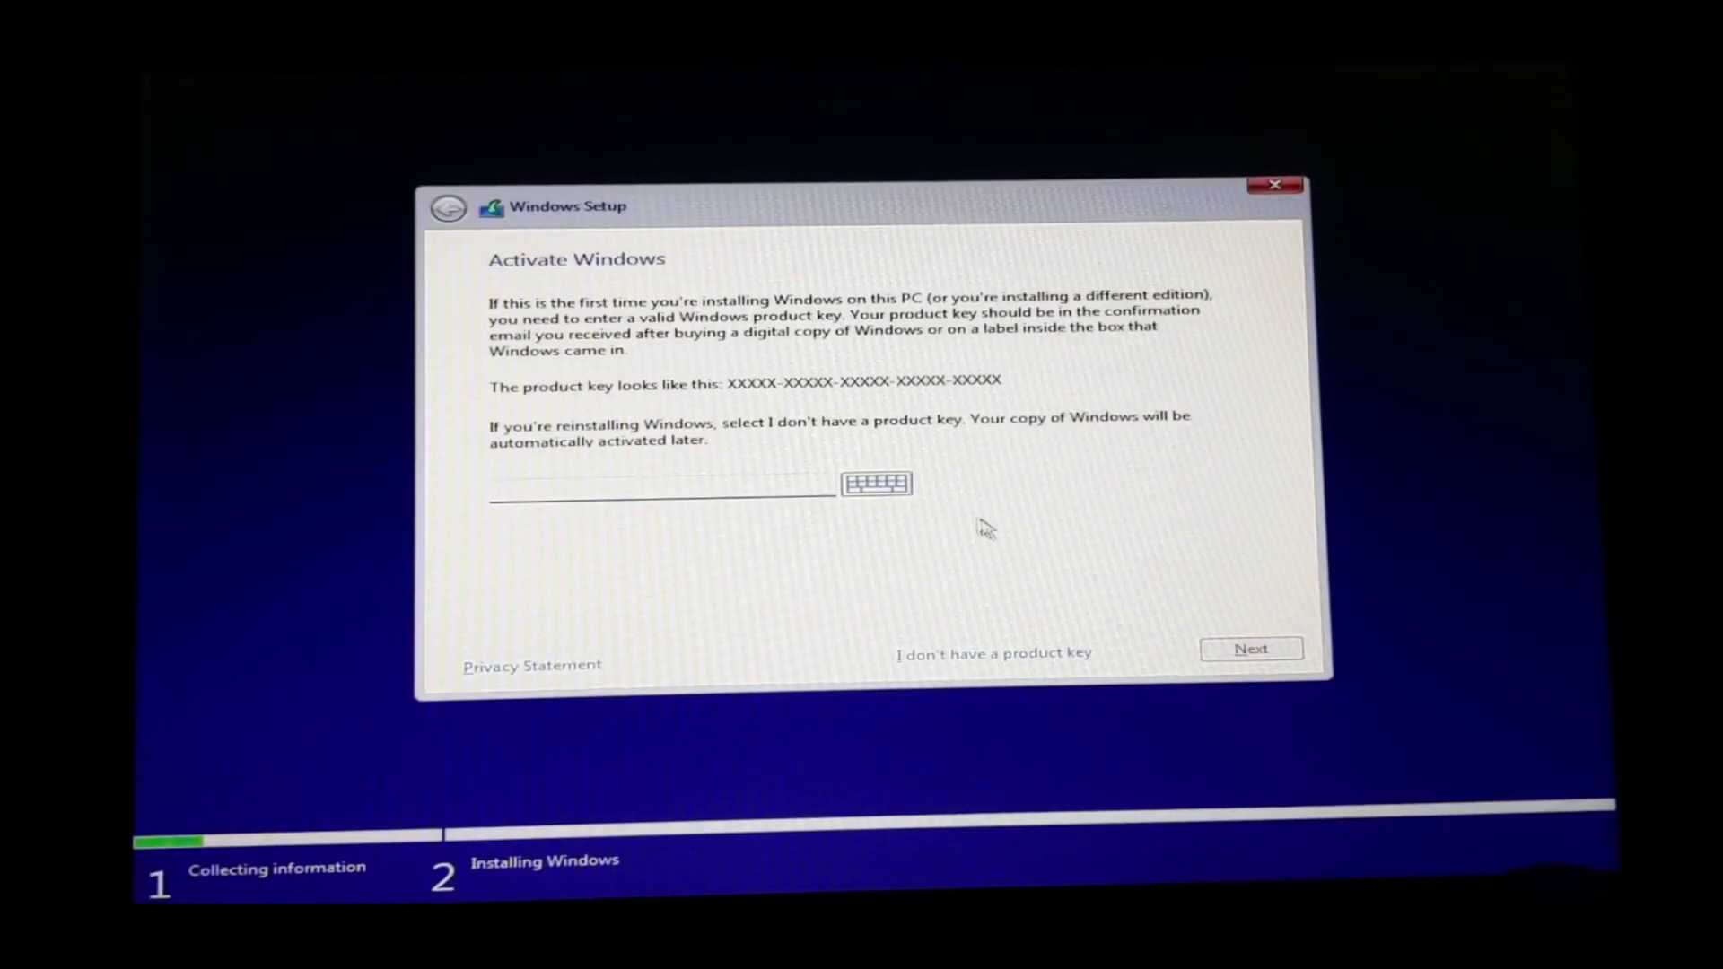
click(1025, 648)
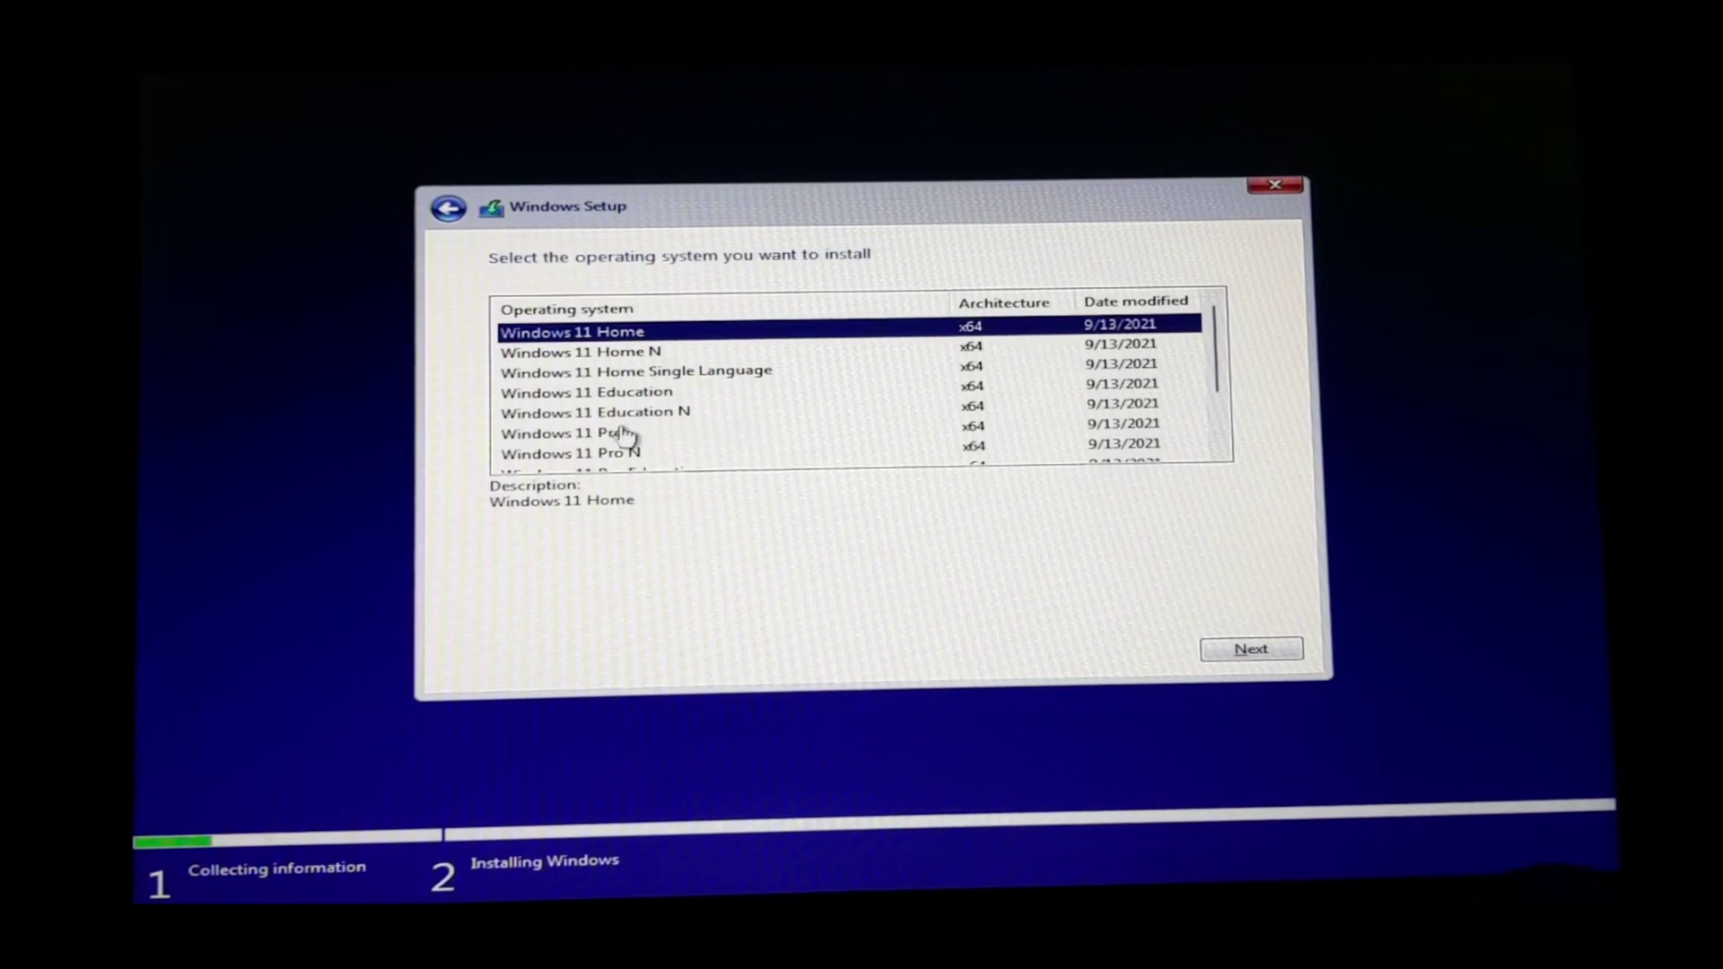
click(624, 435)
click(1251, 642)
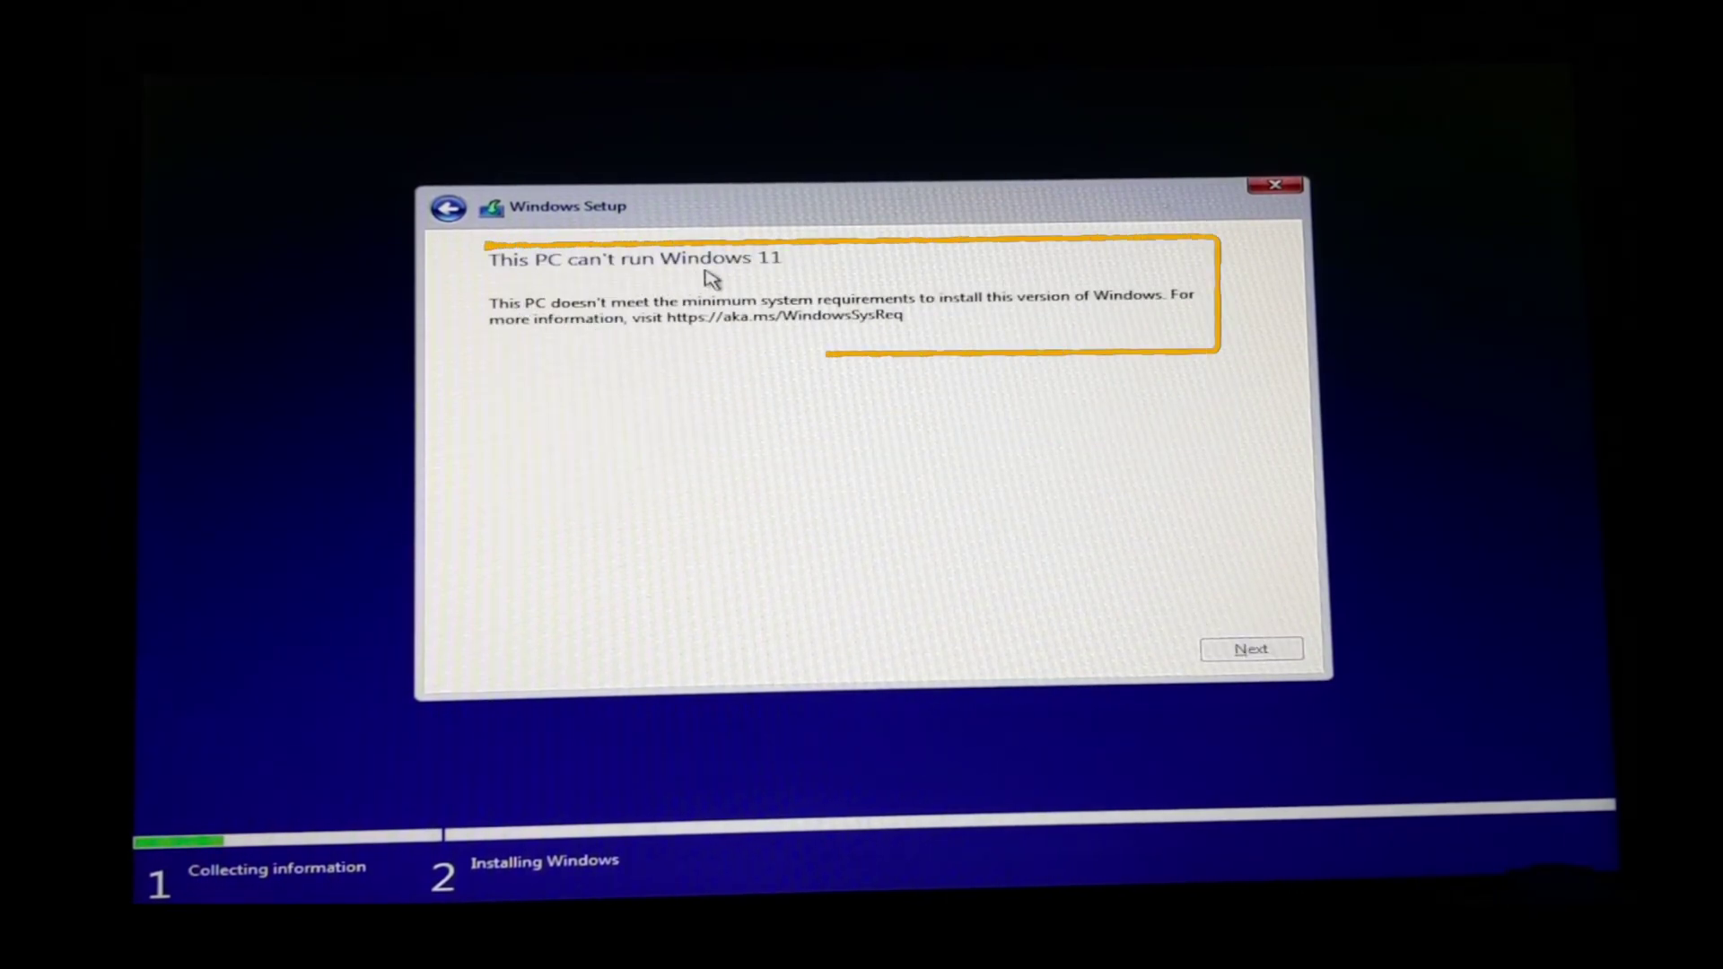
click(449, 210)
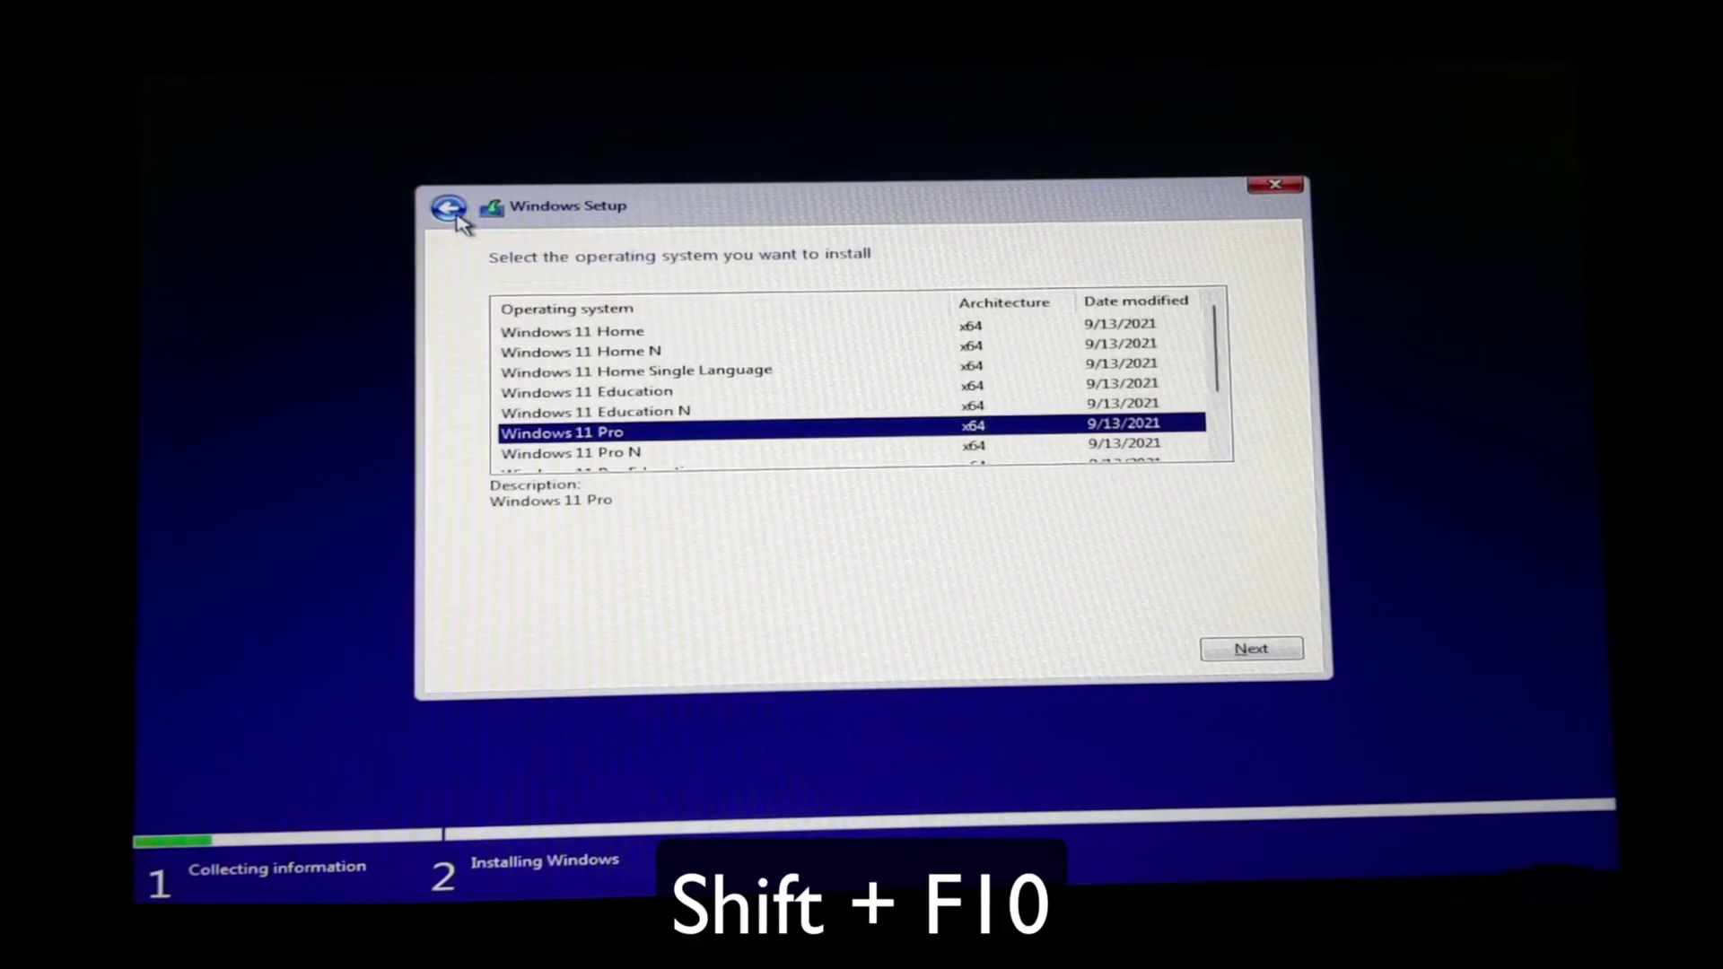
- Open an administrator Command Prompt with Shift+F10 and run regedit
key(shift+F10)
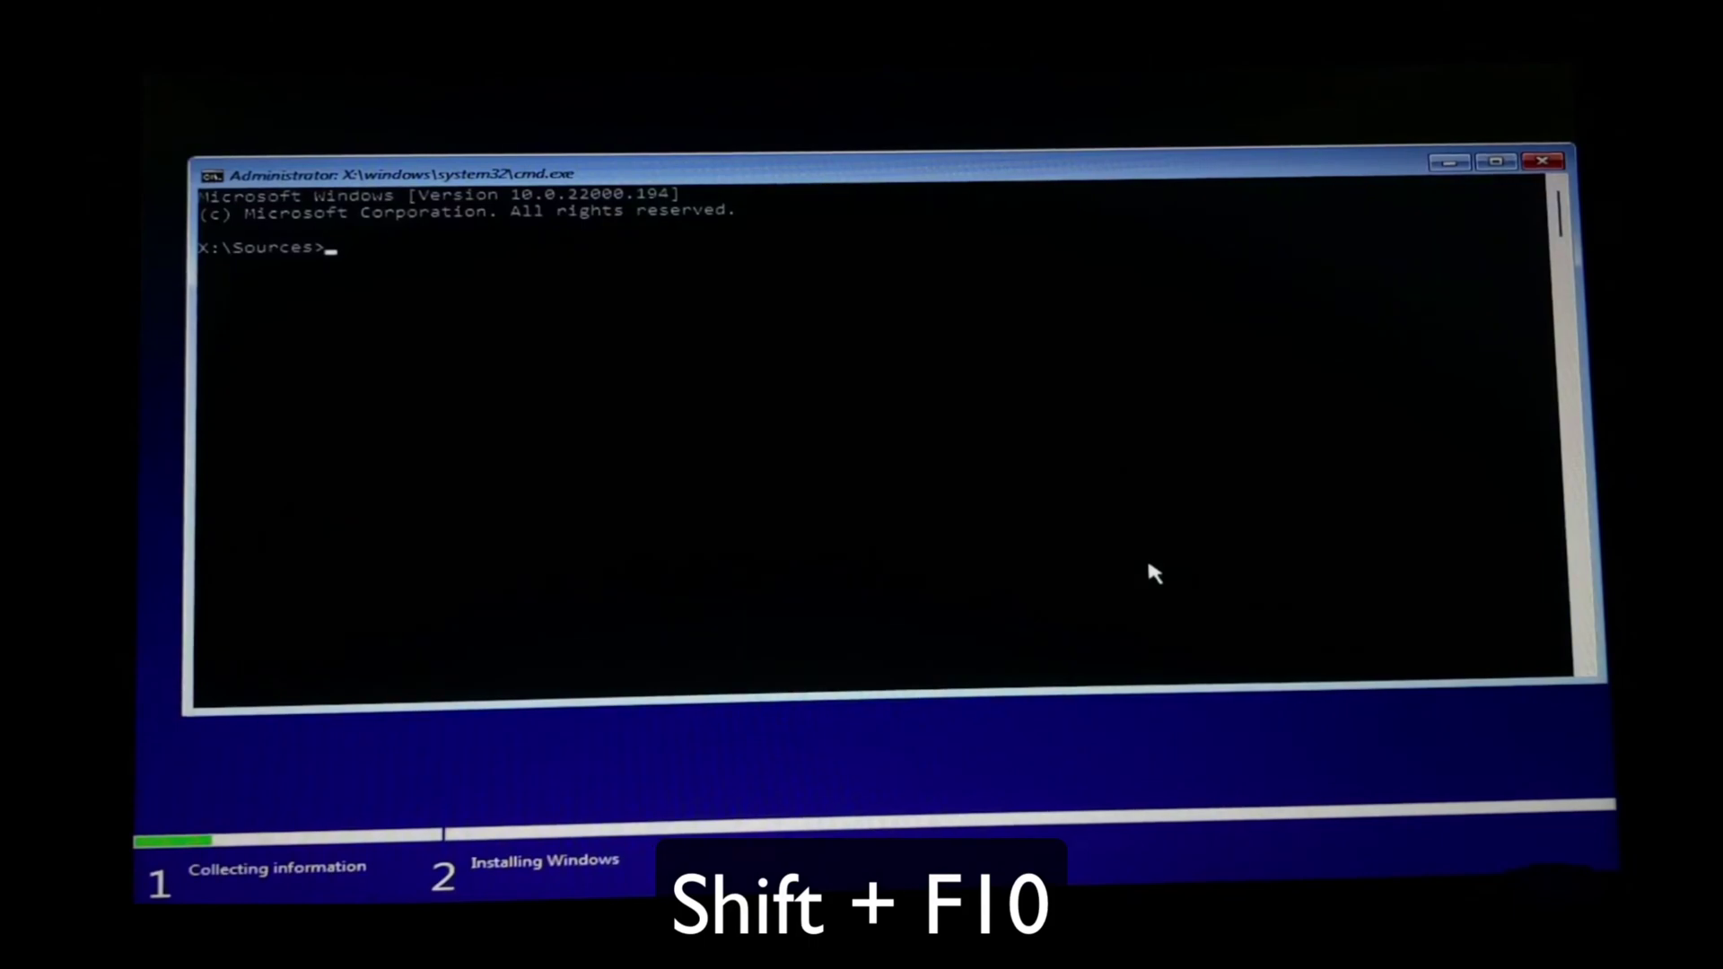
text(r)
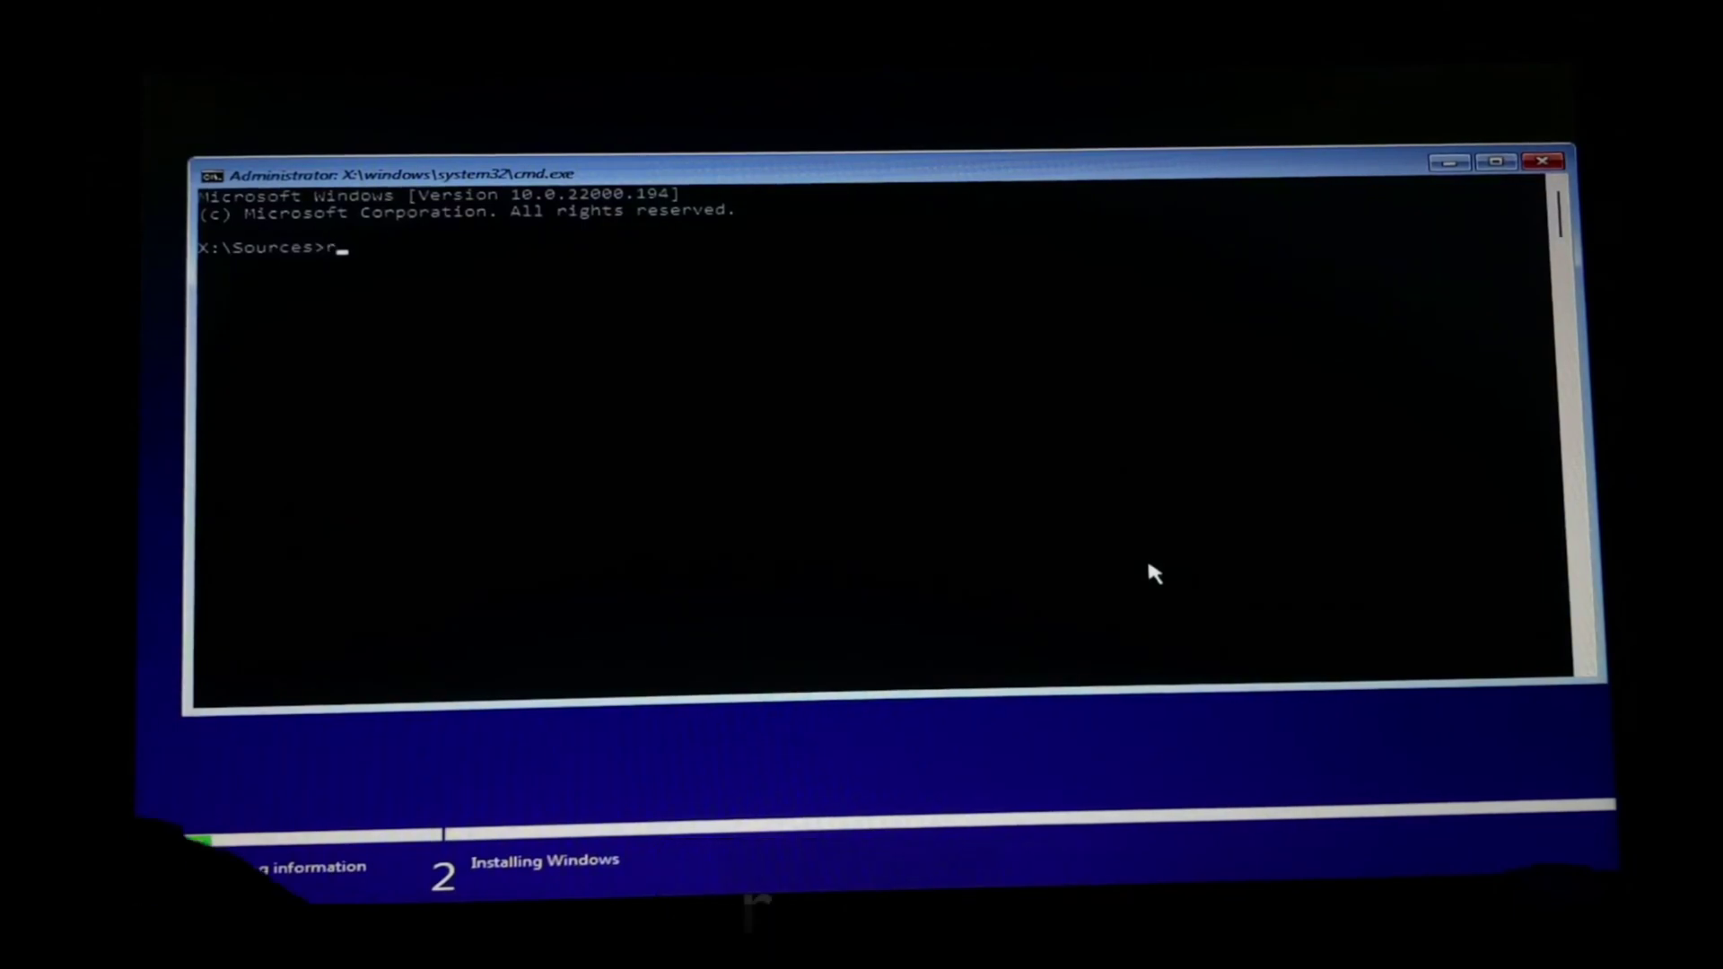
text(egedit)
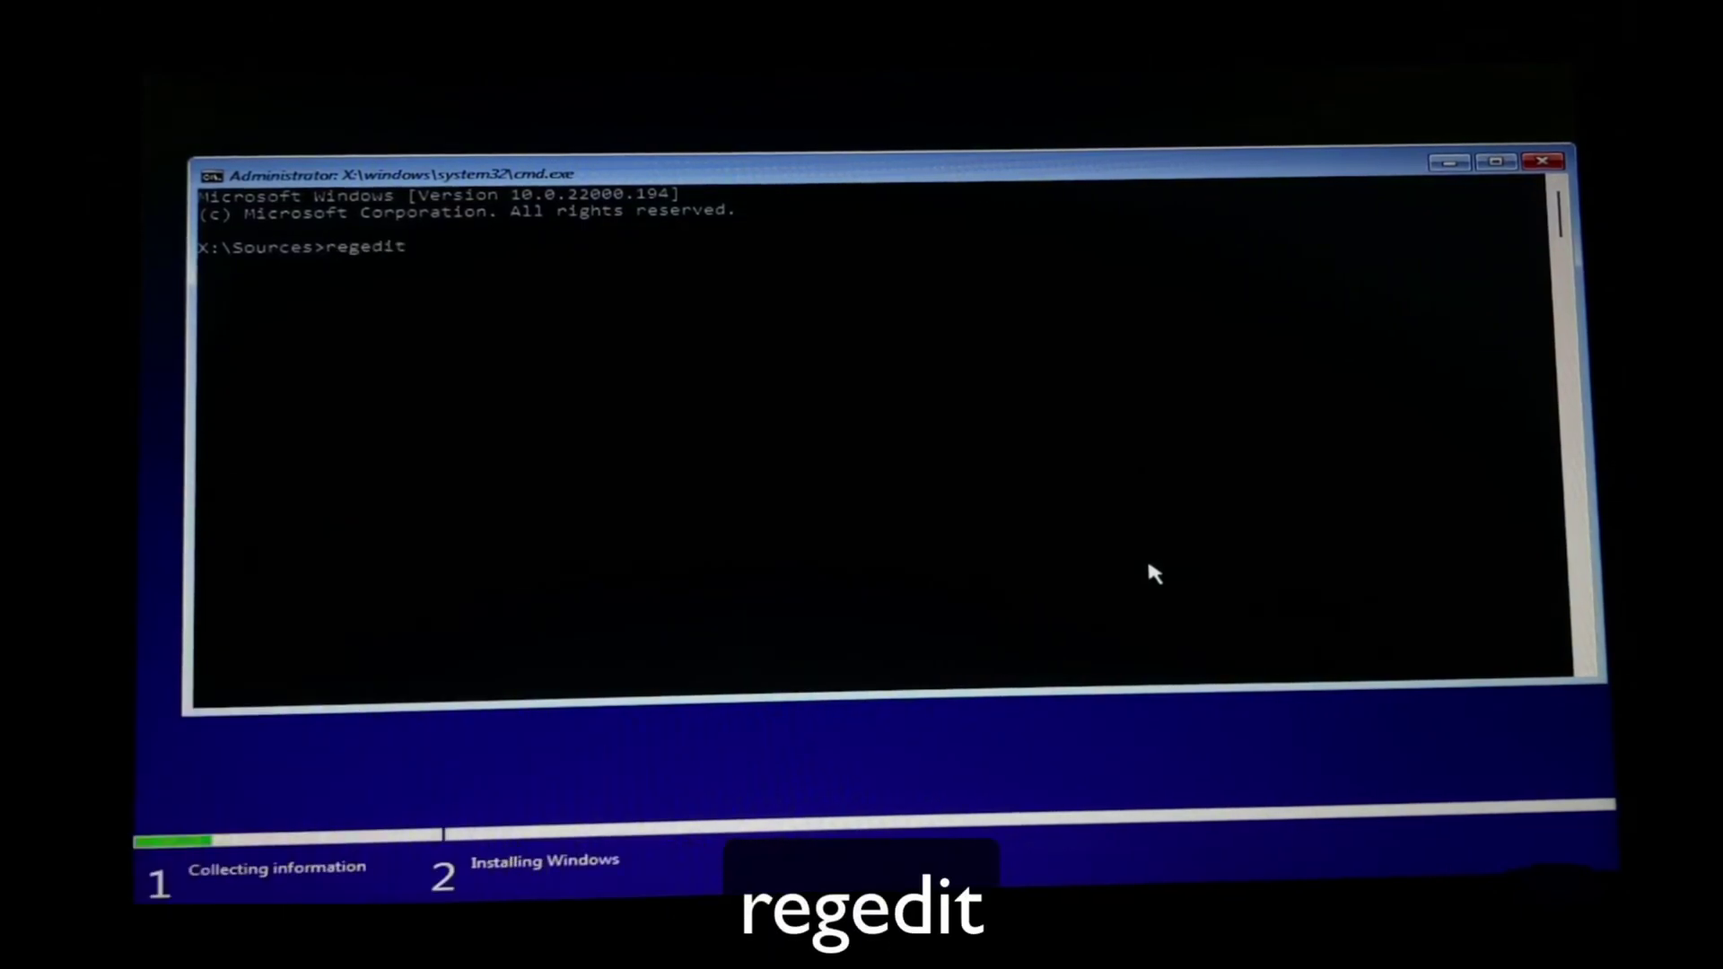
key(Return)
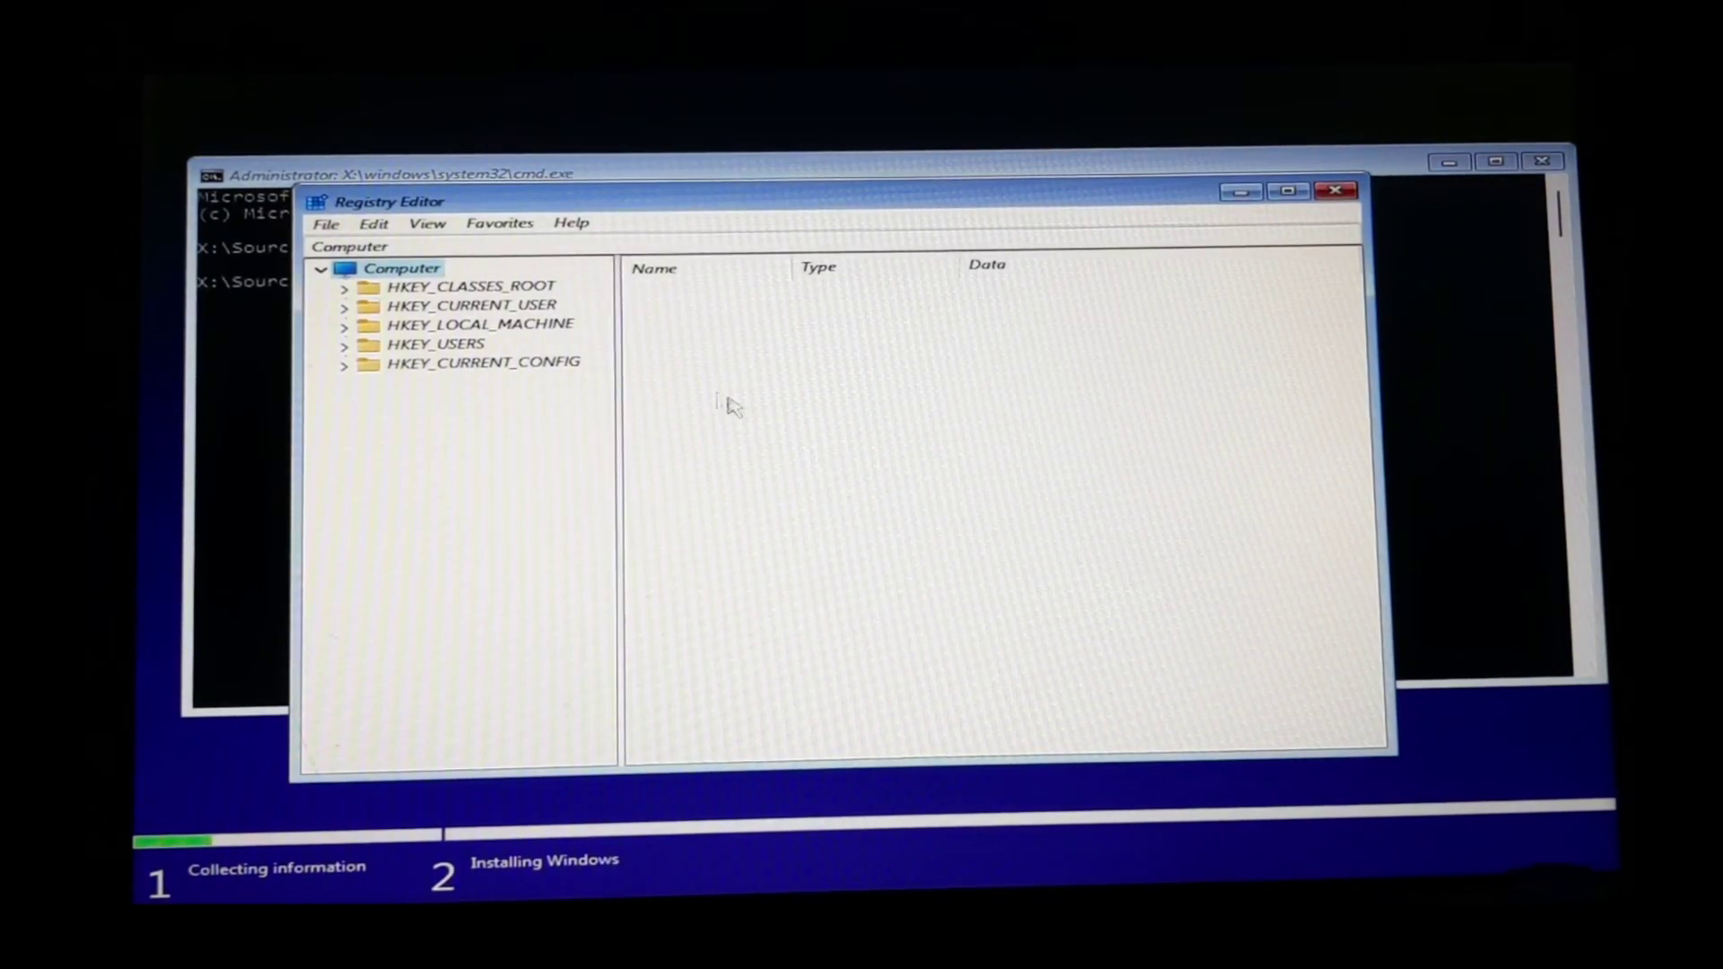
- Import bypass.reg from the Win11 (D:) drive using File > Import
click(330, 229)
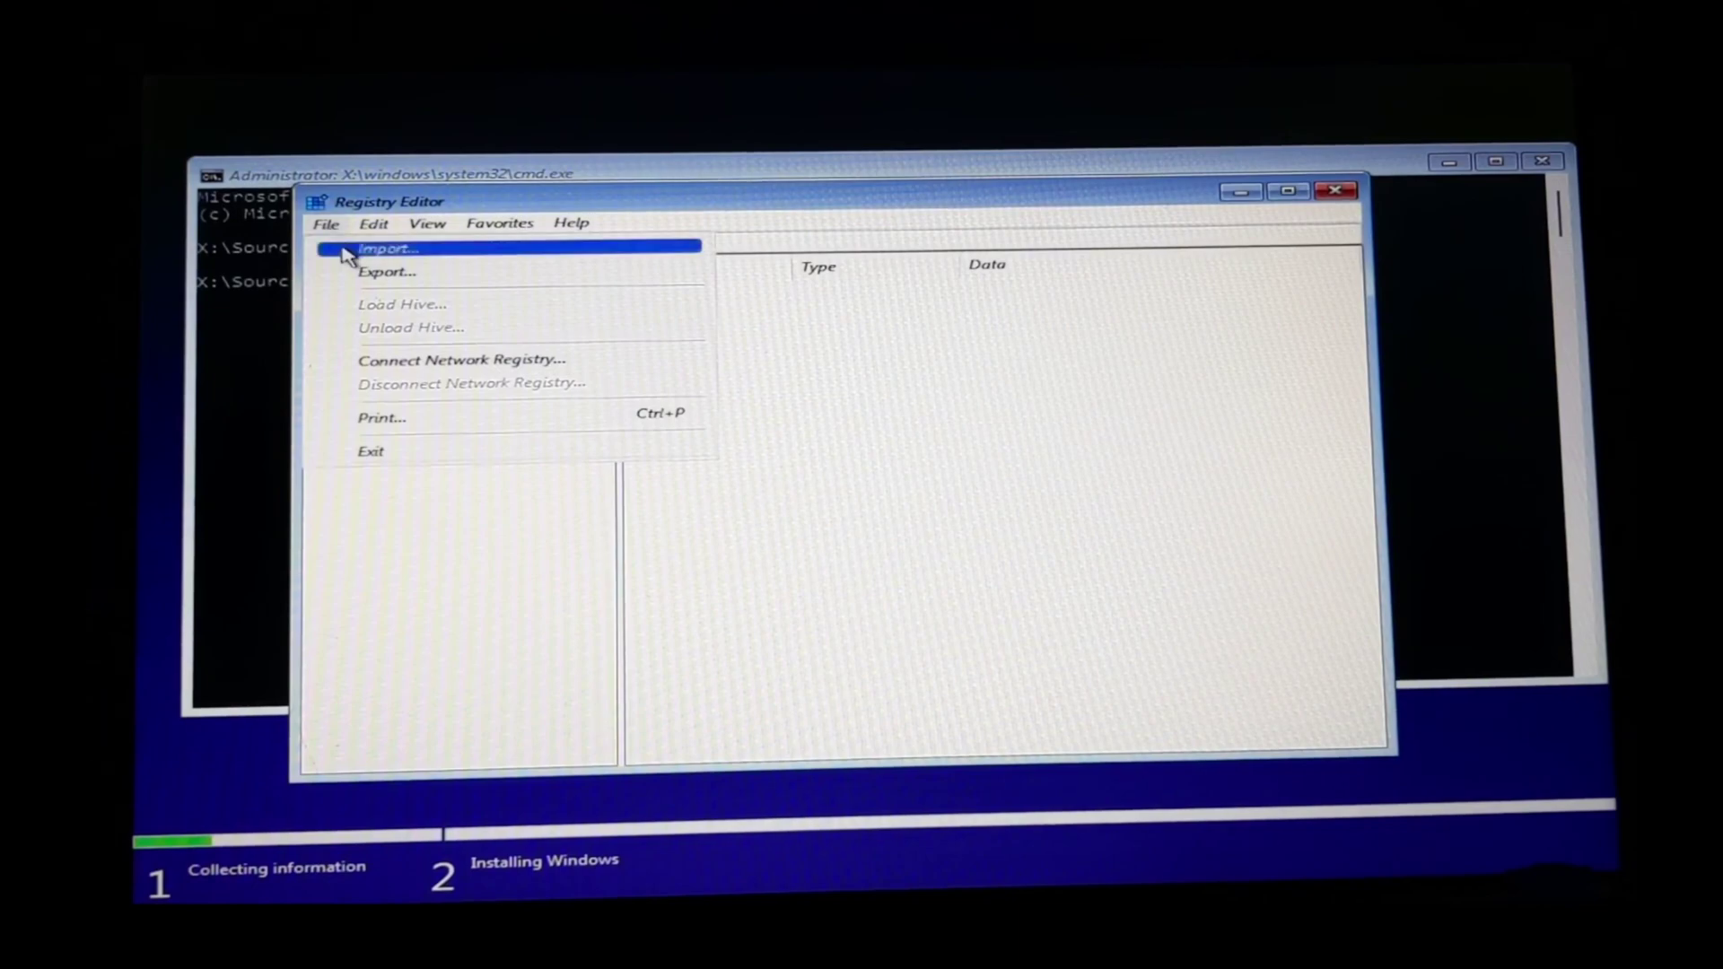
click(414, 253)
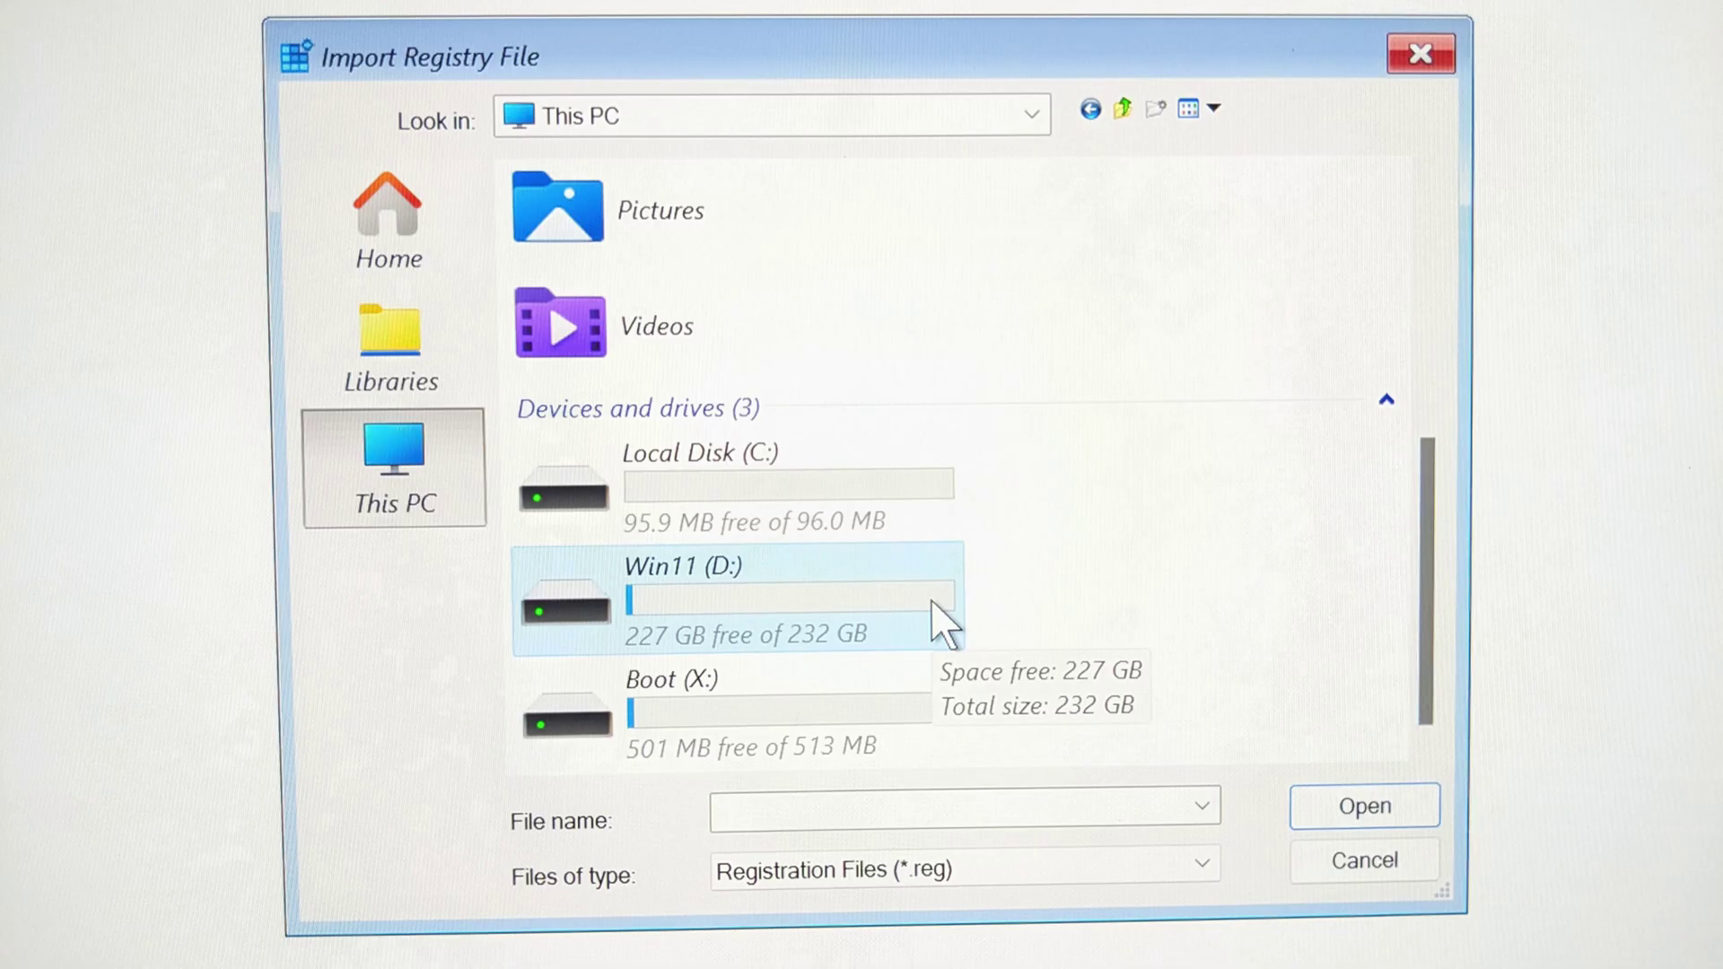
double_click(934, 603)
click(779, 565)
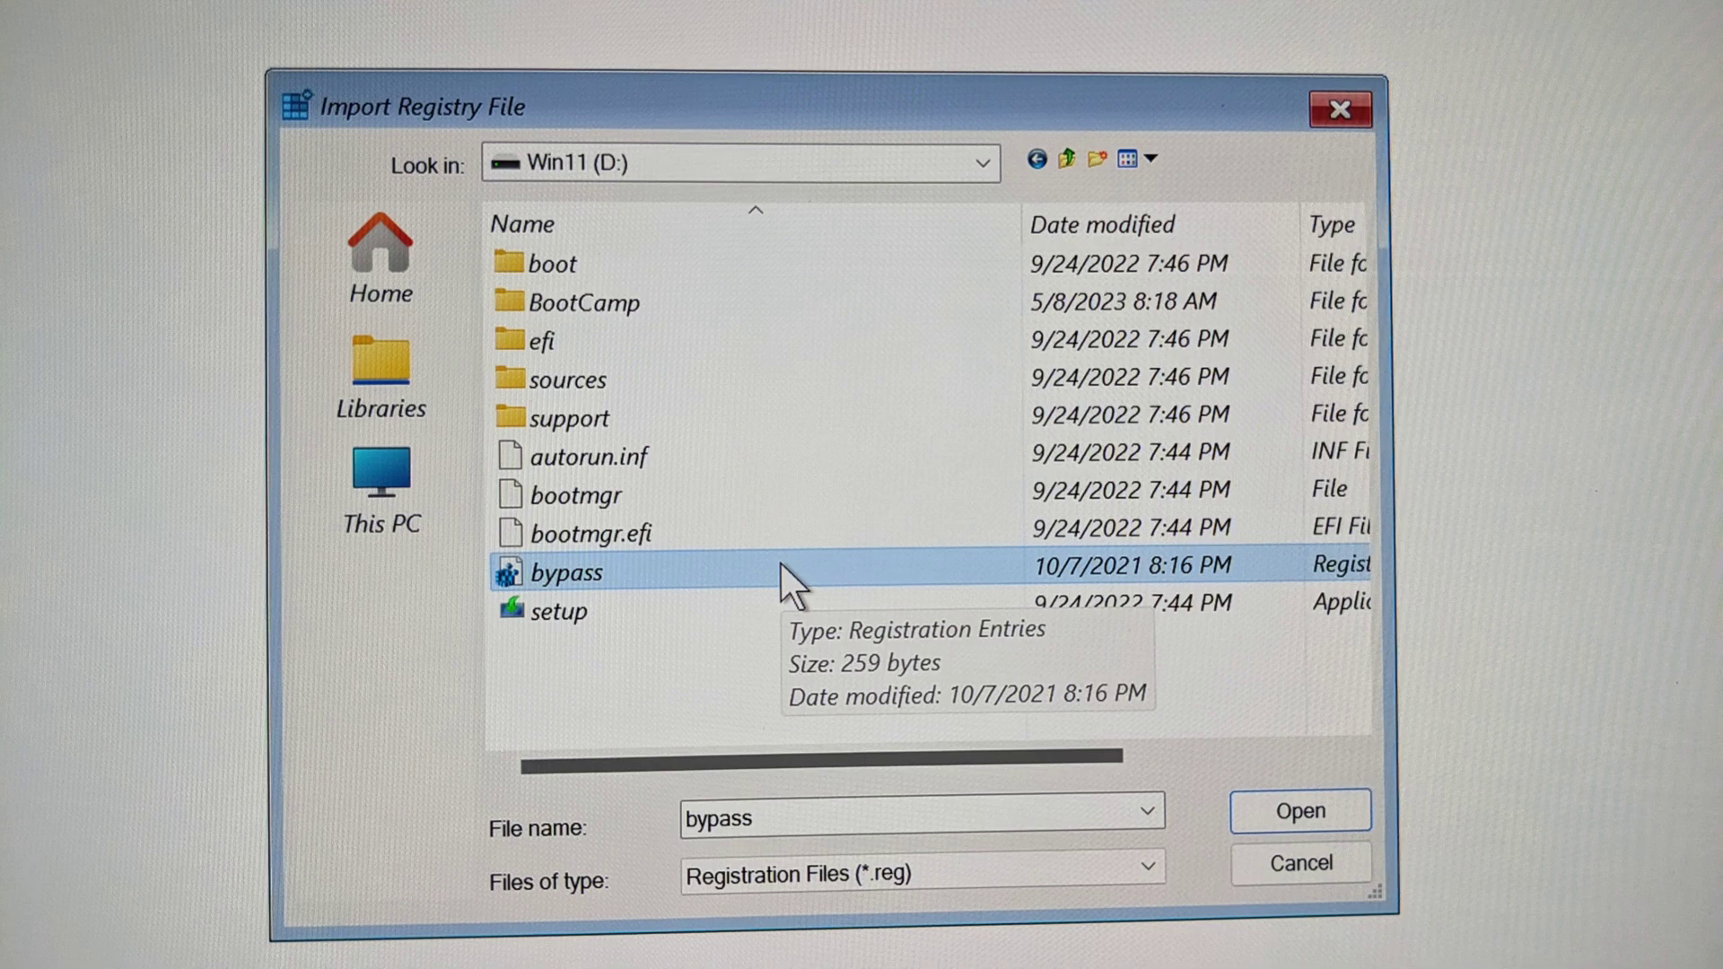
double_click(779, 564)
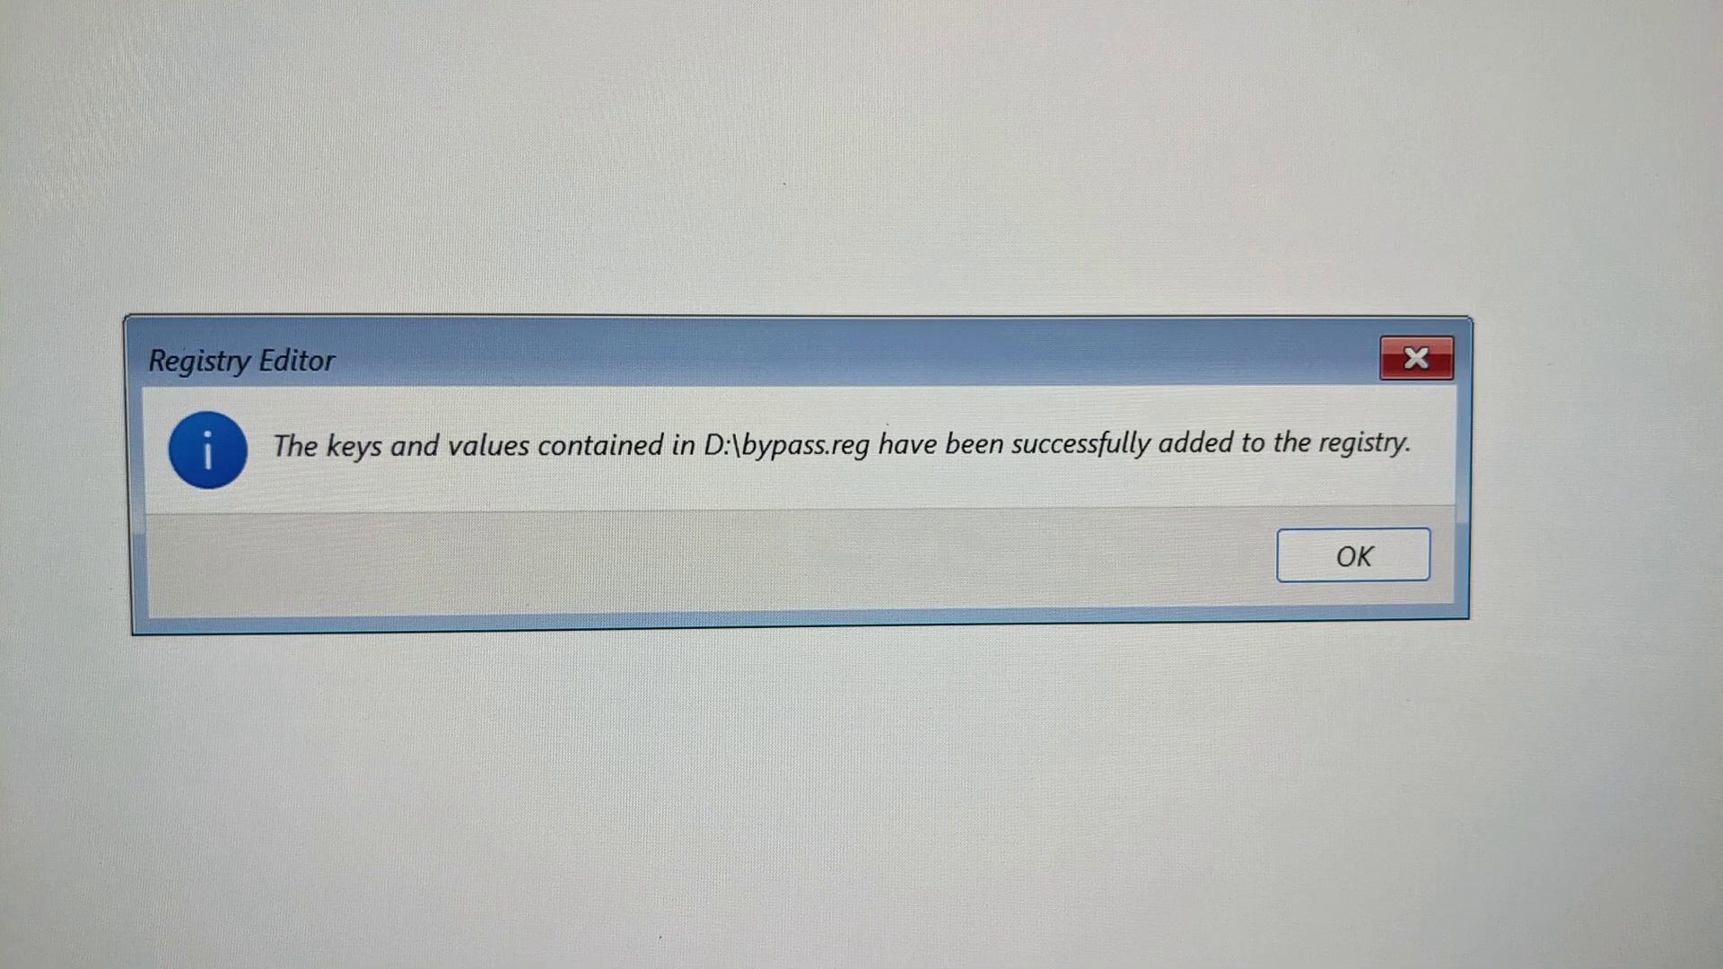
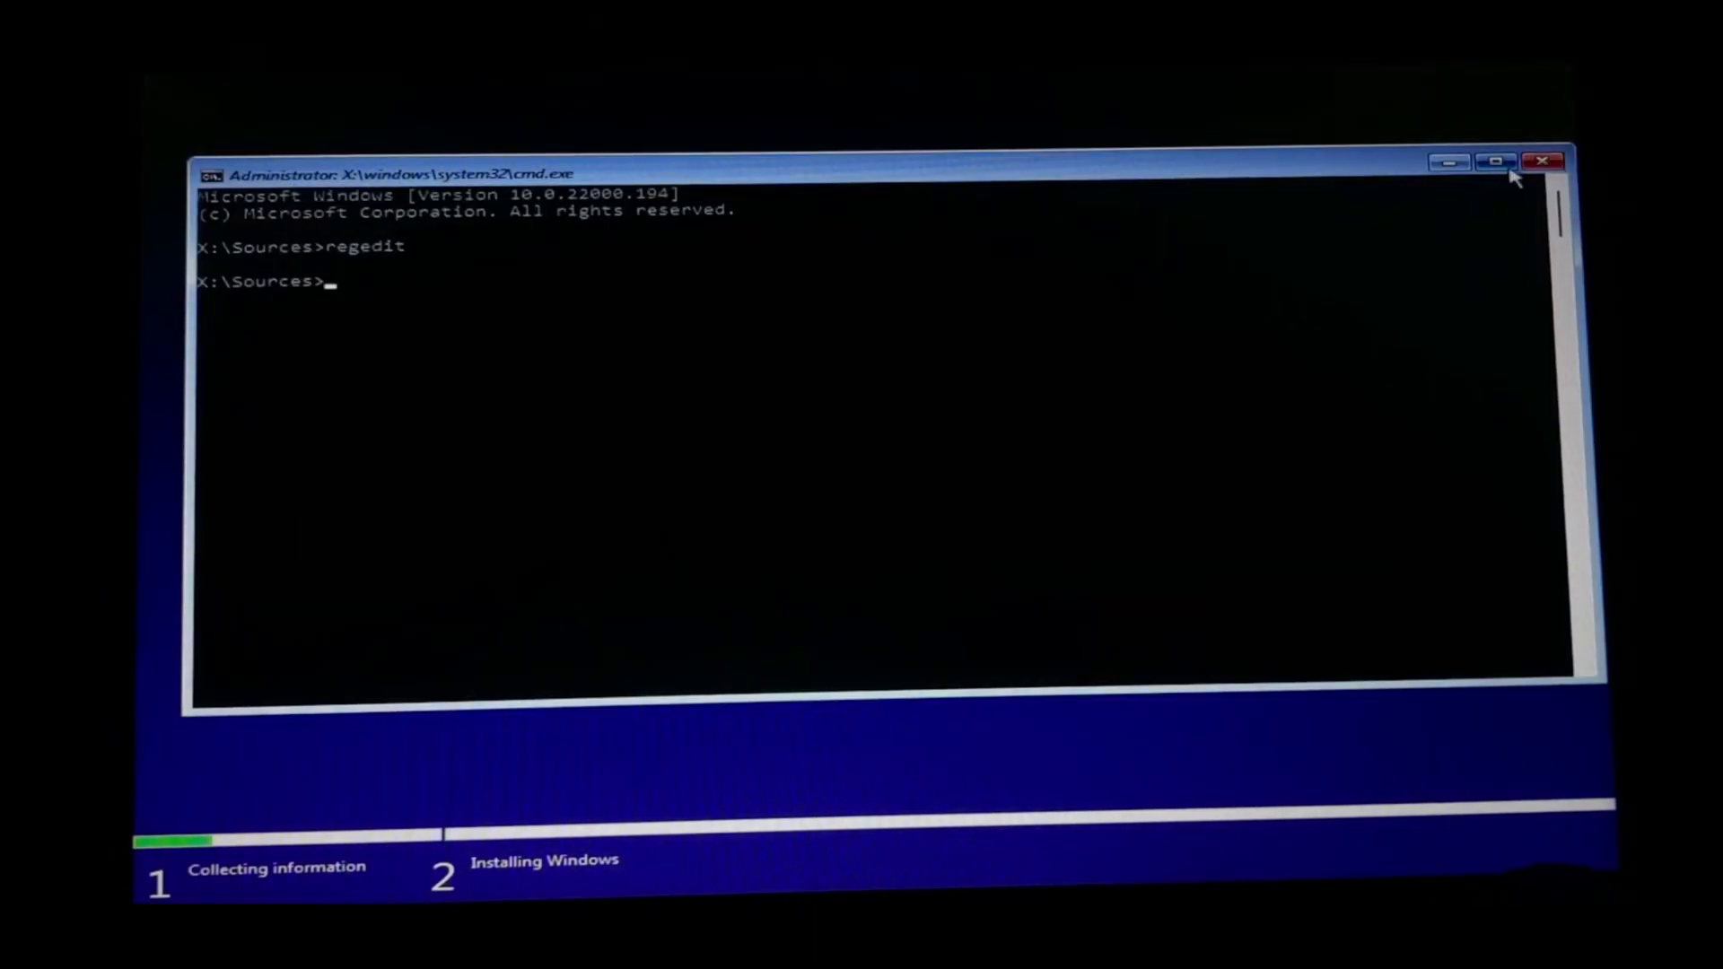
- Close Registry Editor and the command prompt, then accept the Microsoft Software License Terms
click(1542, 161)
click(1285, 643)
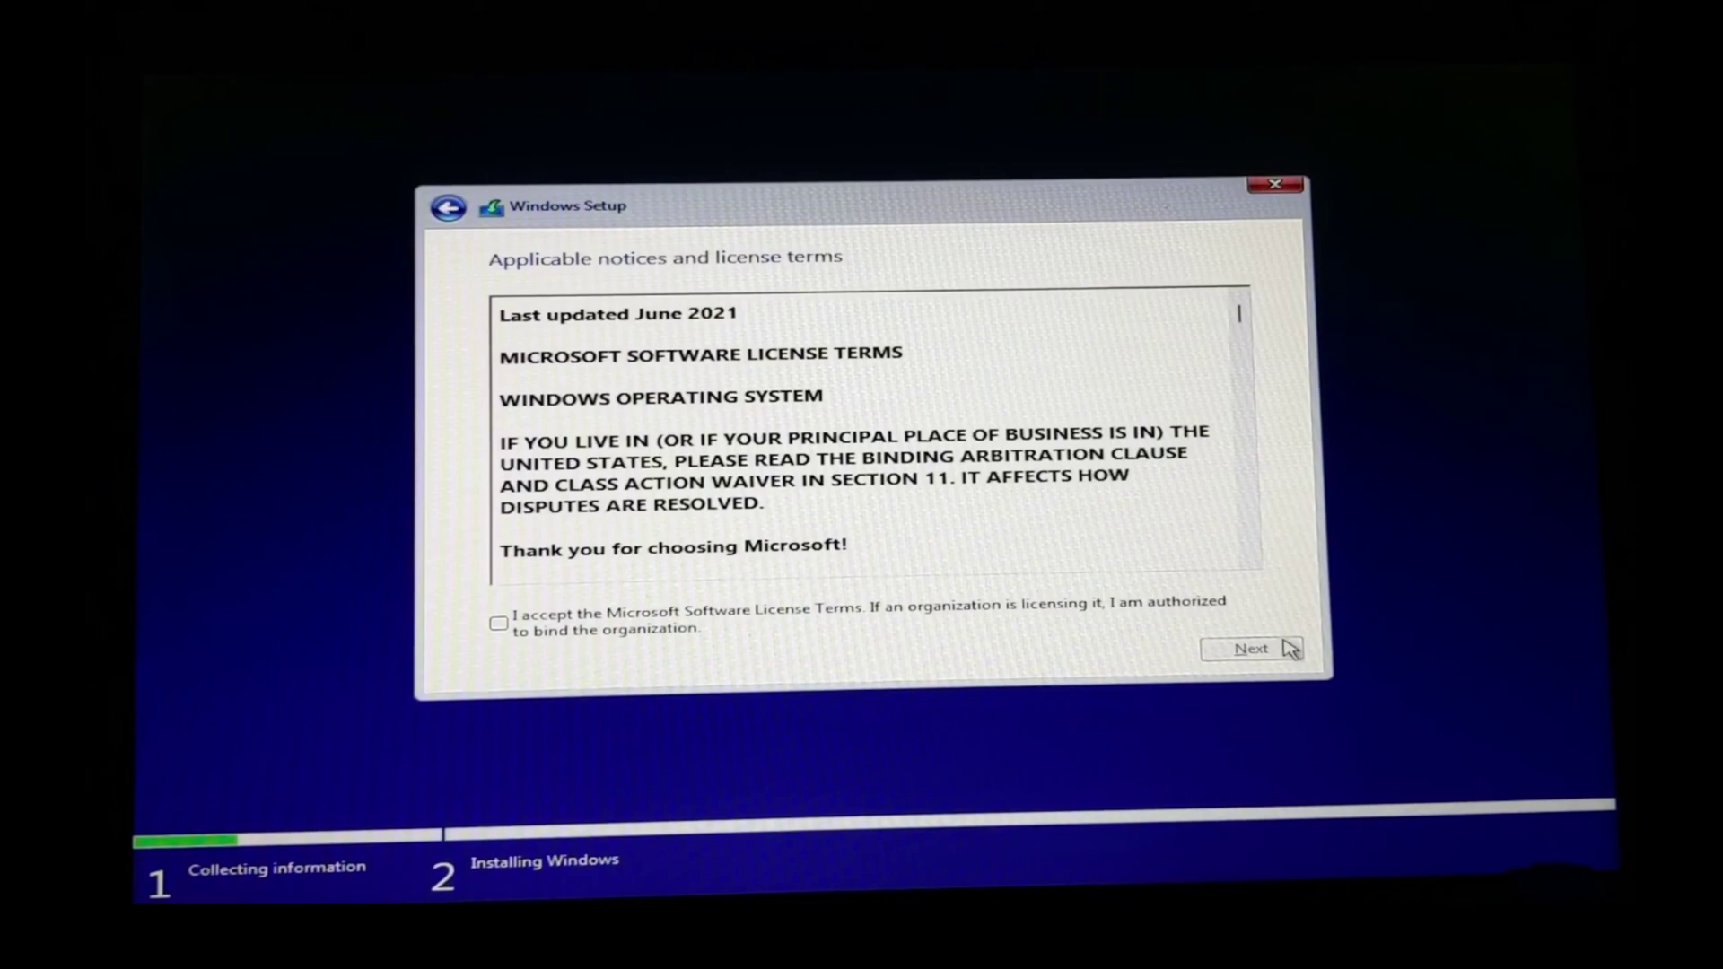
click(707, 620)
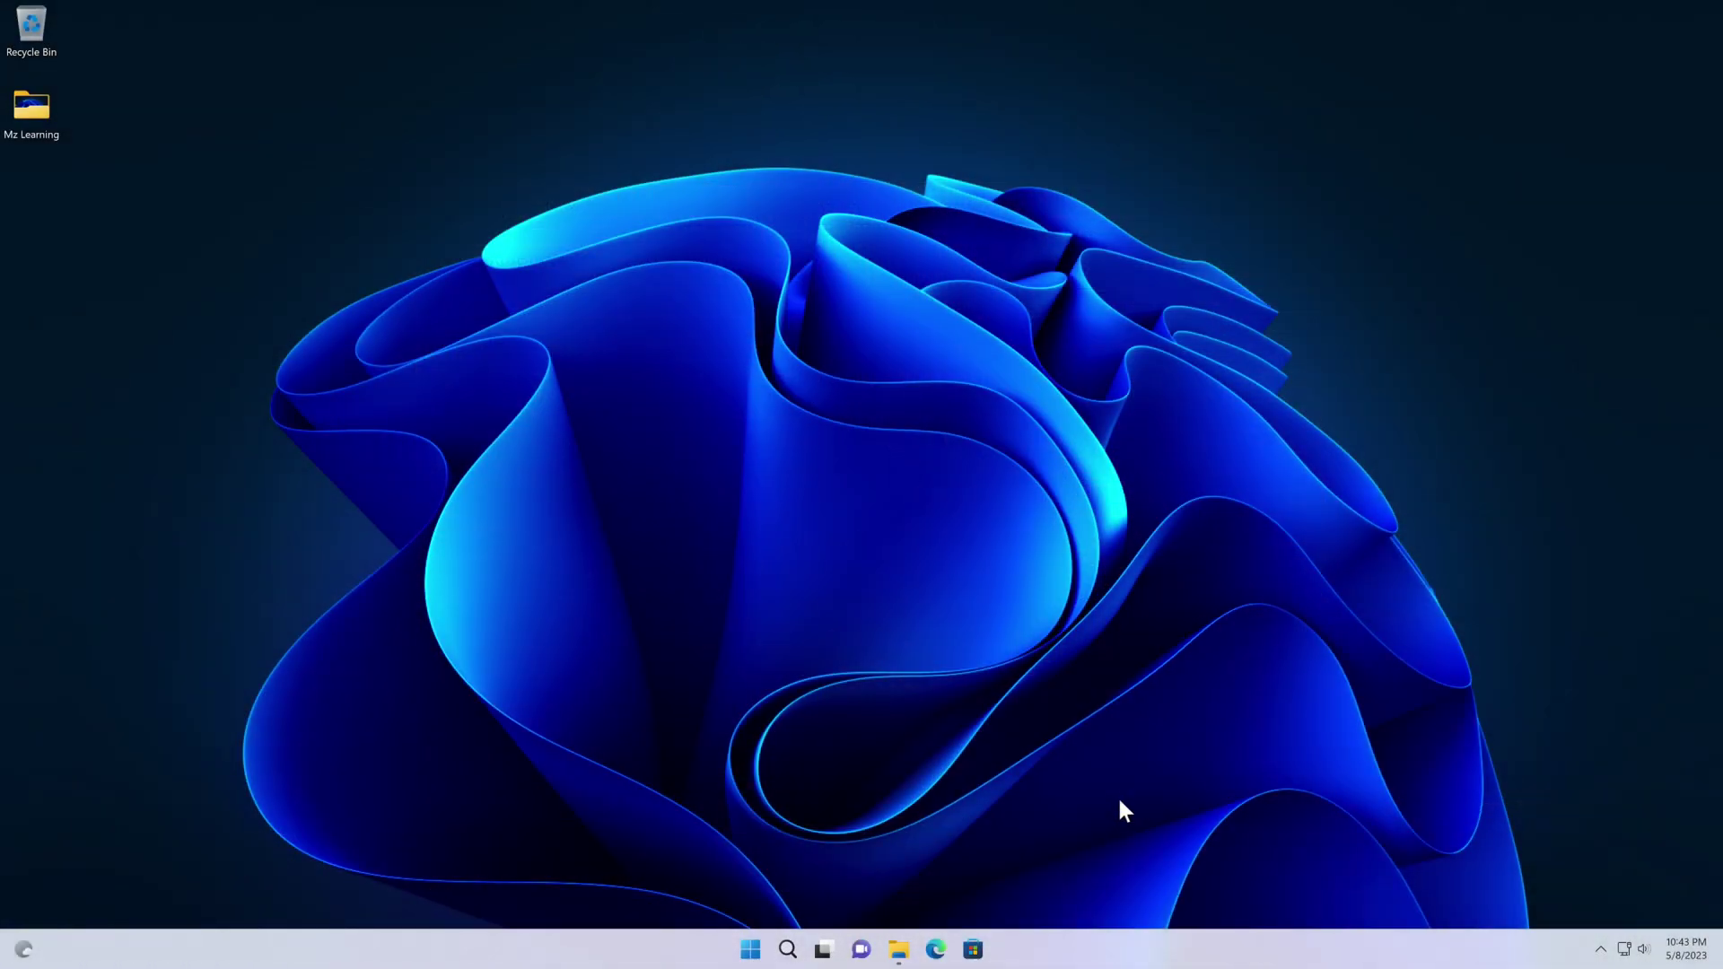
- Launch Setup from the BootCamp folder on the Win11 (E:) drive
click(898, 950)
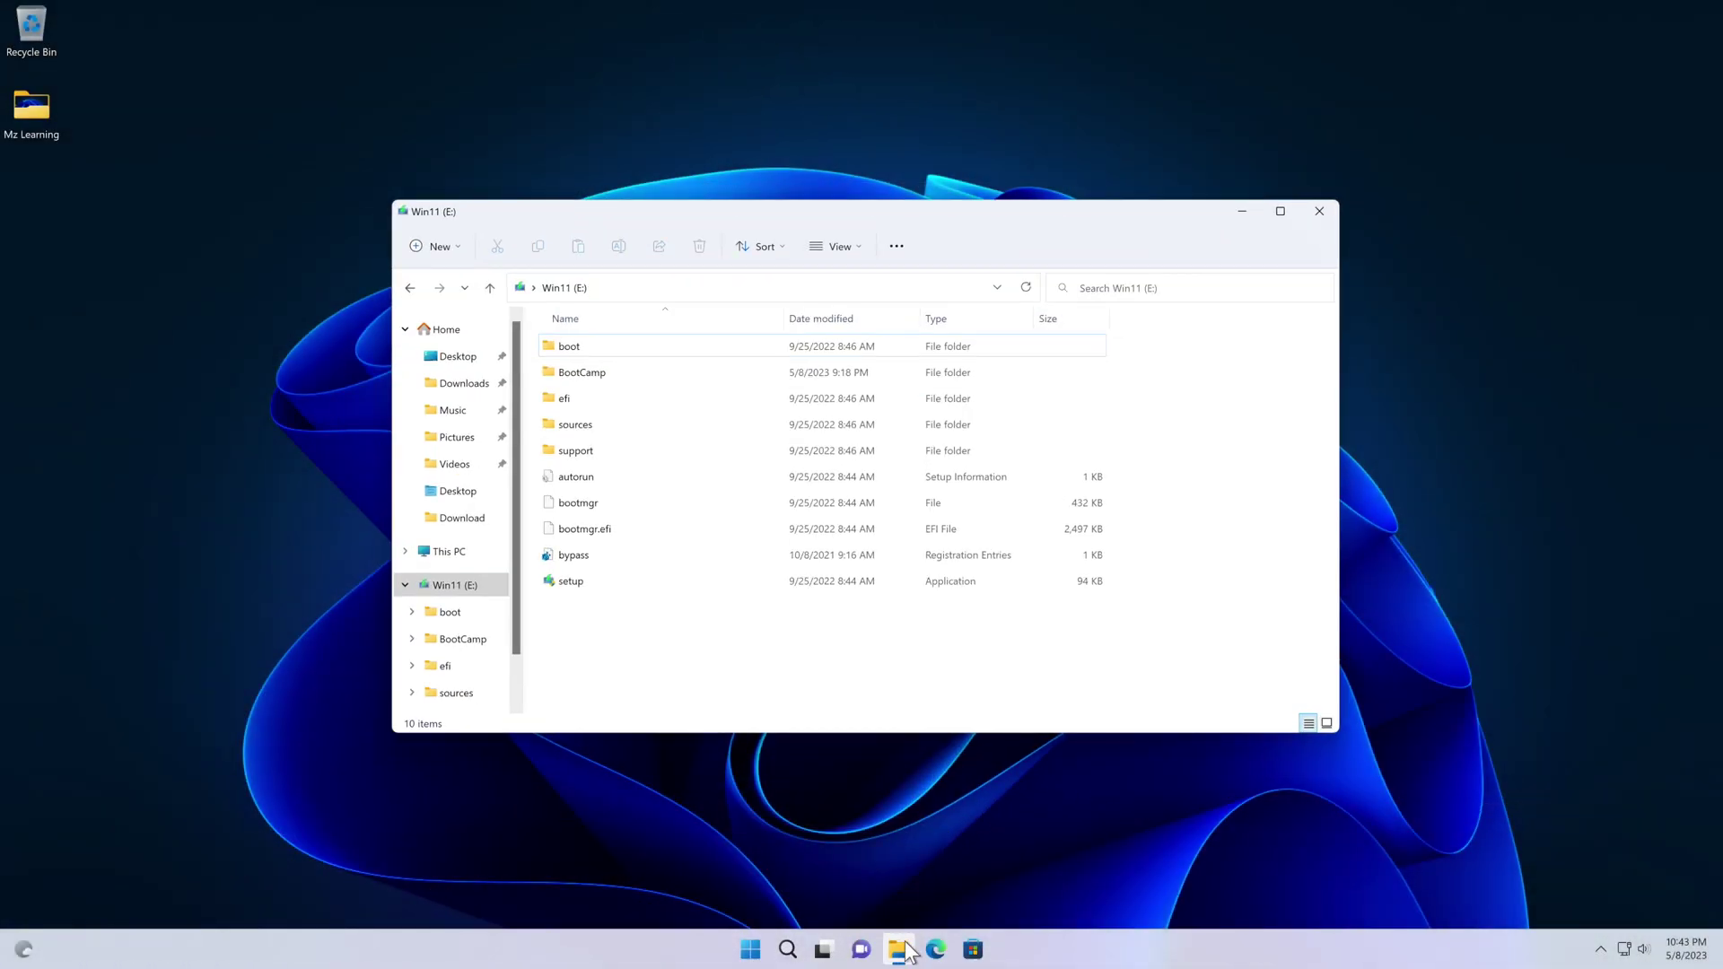
double_click(644, 384)
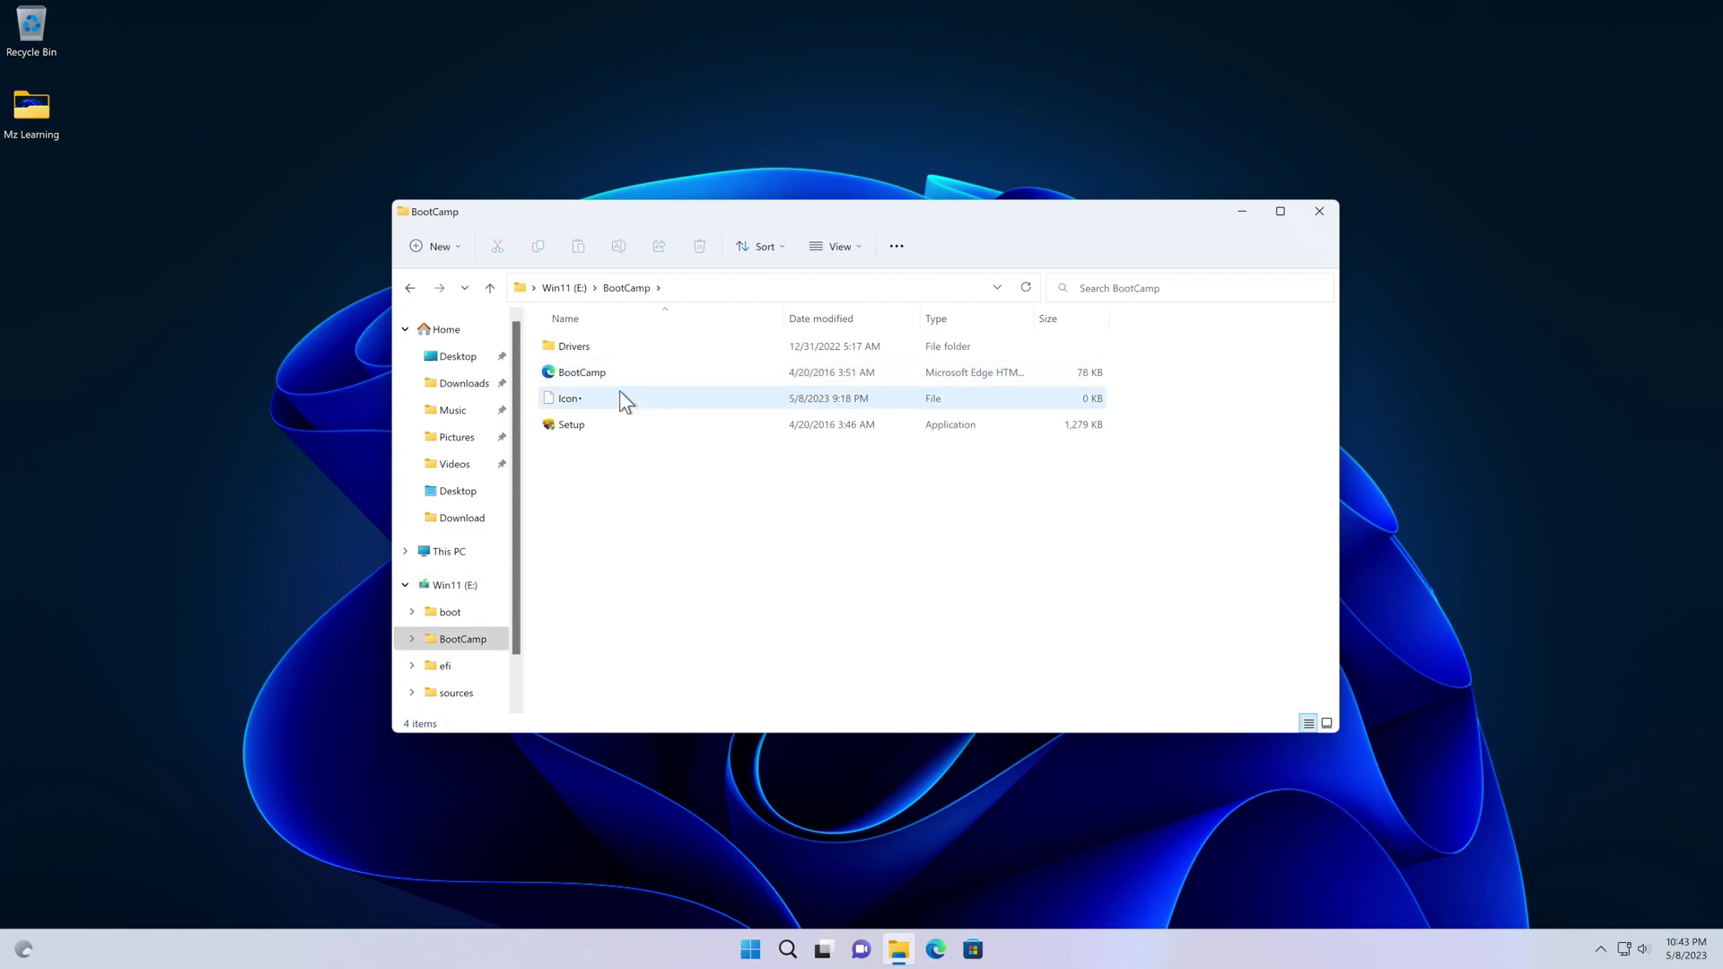
click(582, 425)
double_click(581, 425)
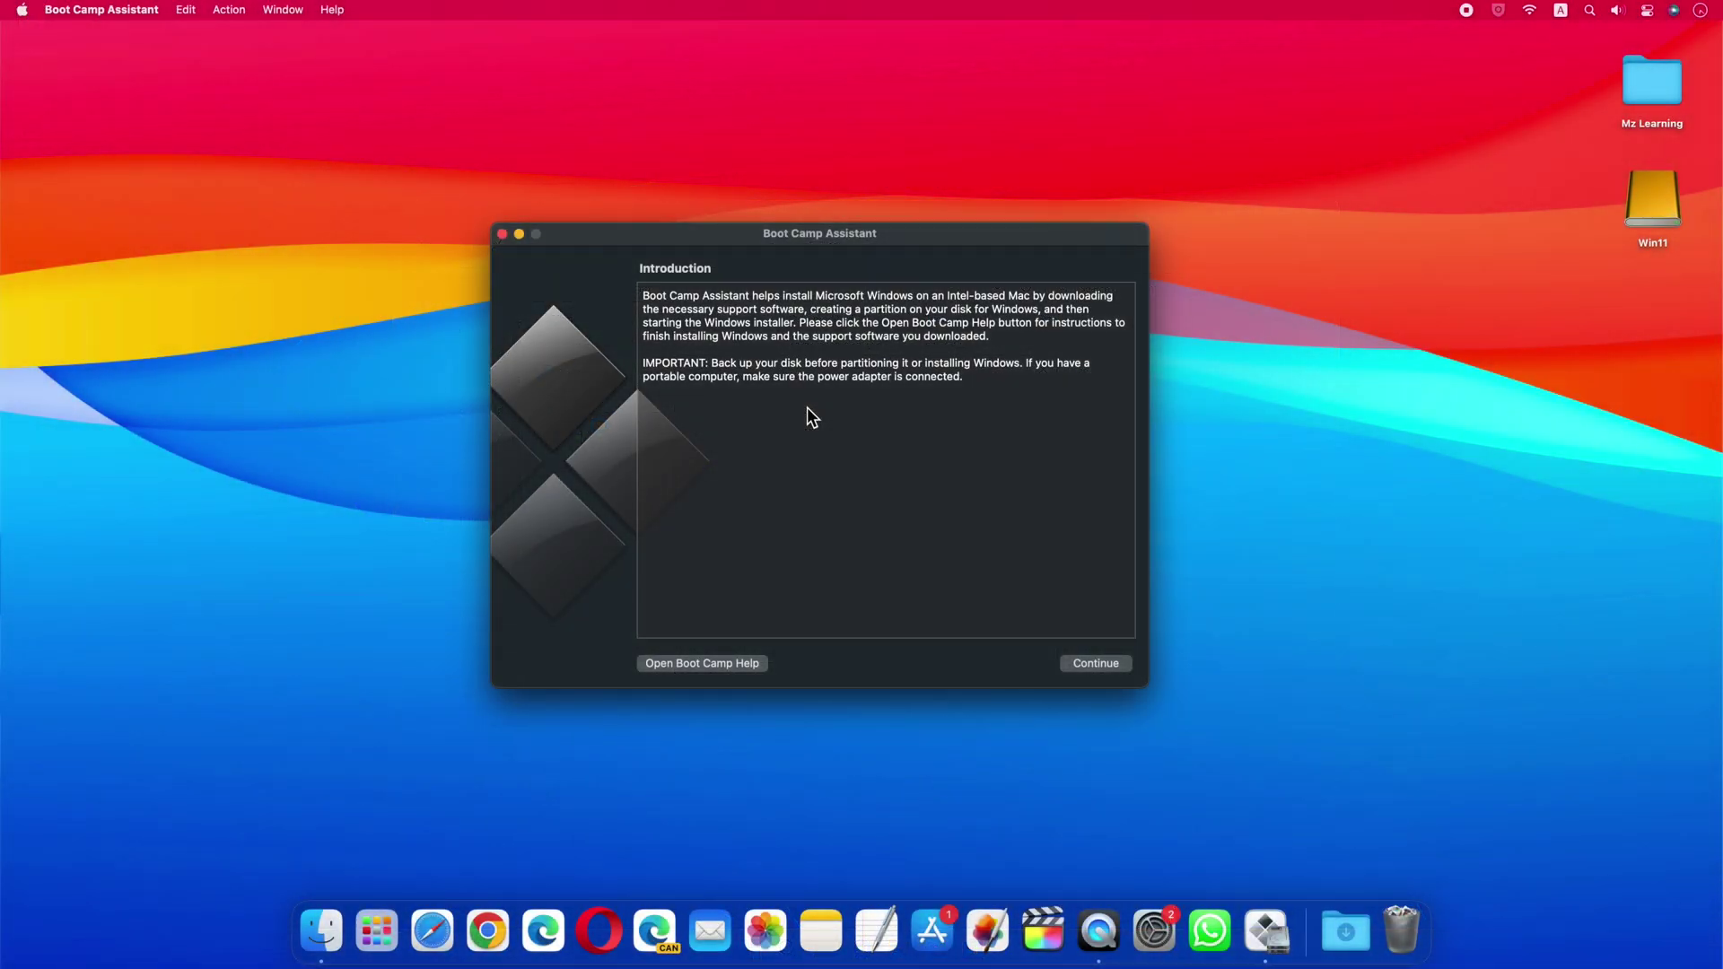
- Save Windows support software as WindowsSupport in mzlearning and download the 64-bit 7-Zip installer
click(246, 11)
click(258, 35)
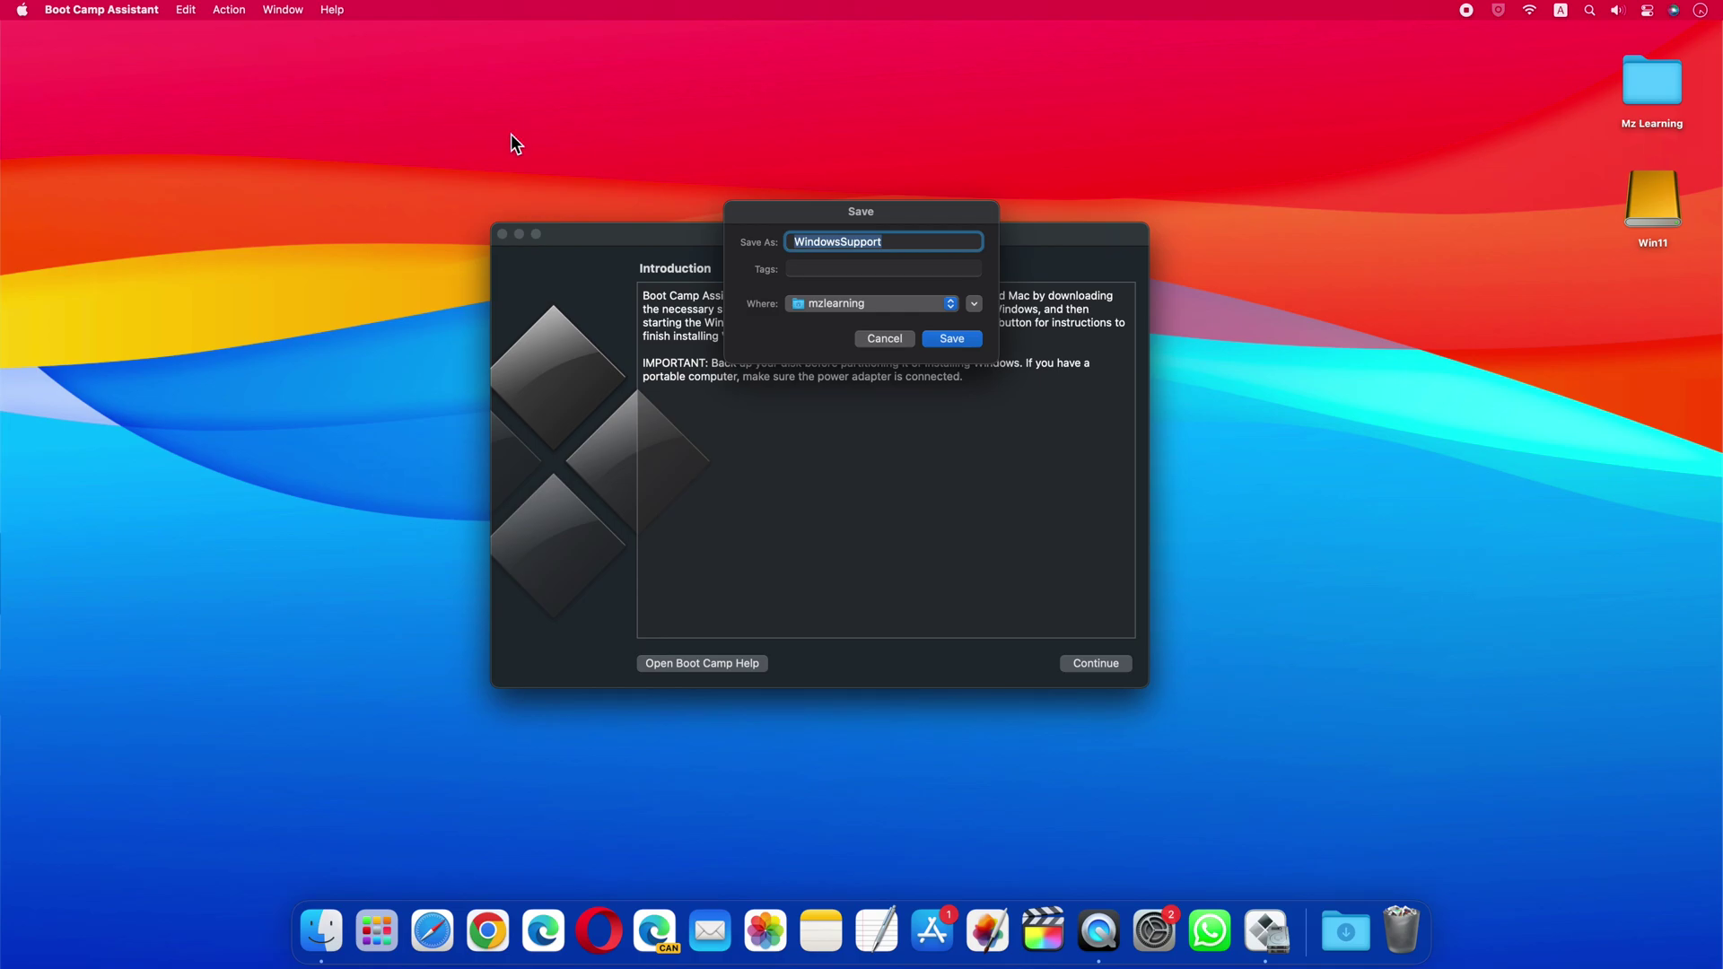
click(952, 339)
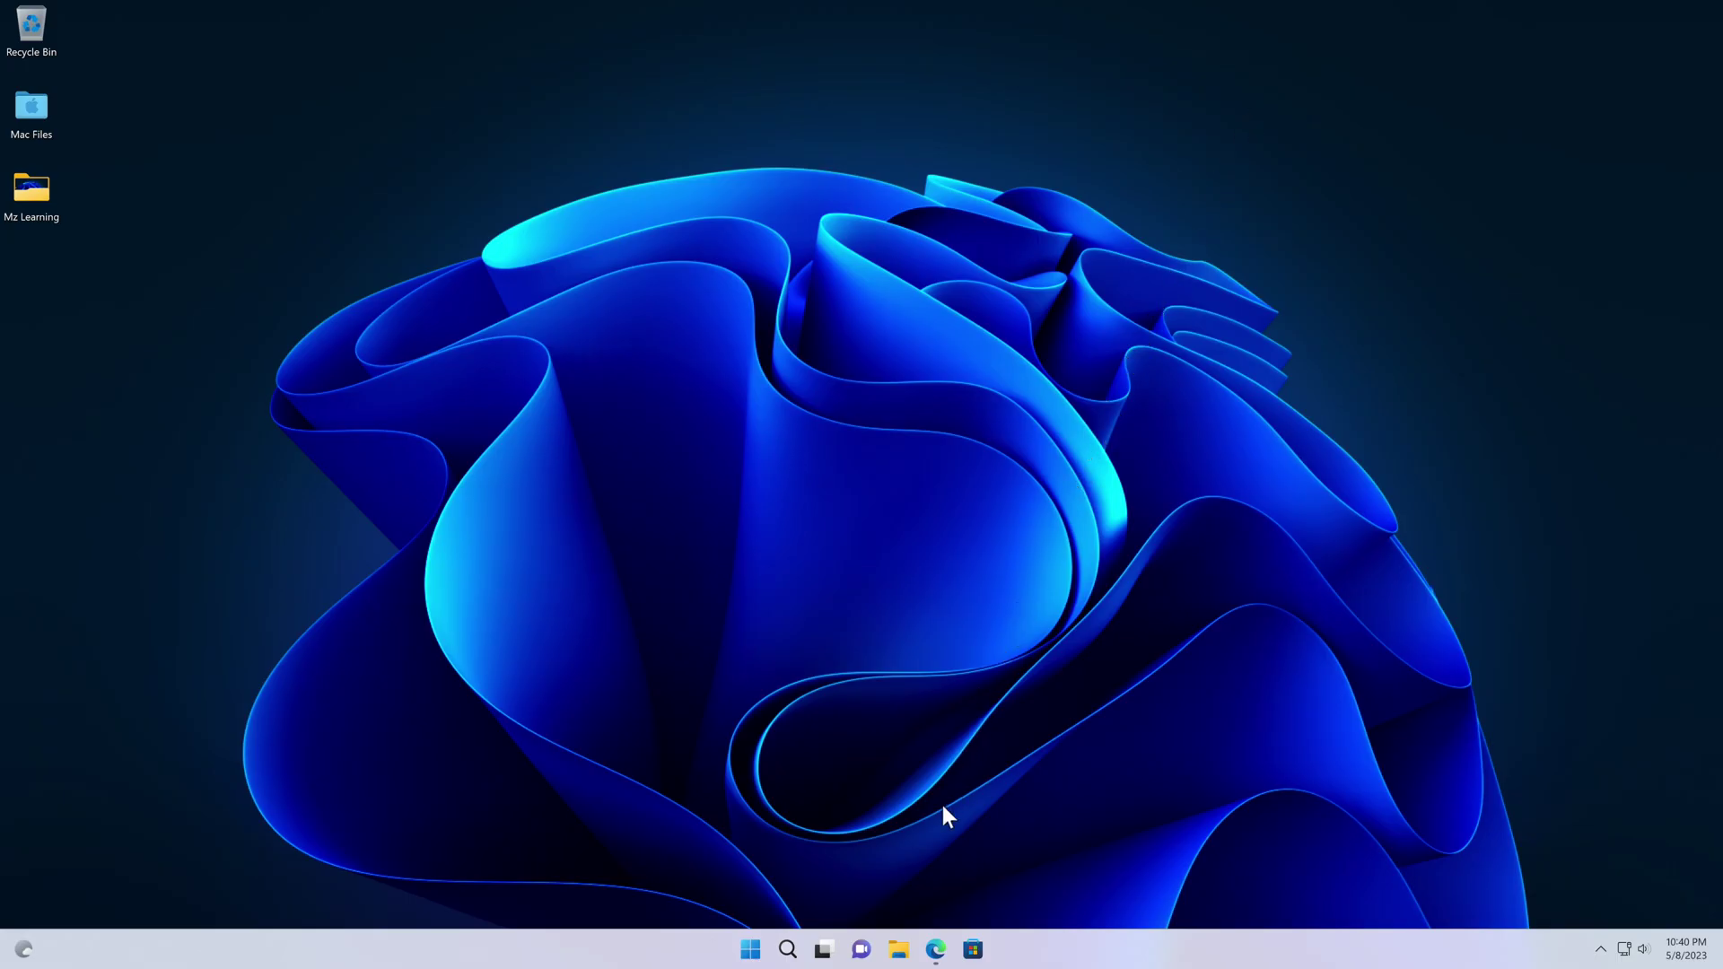
click(935, 948)
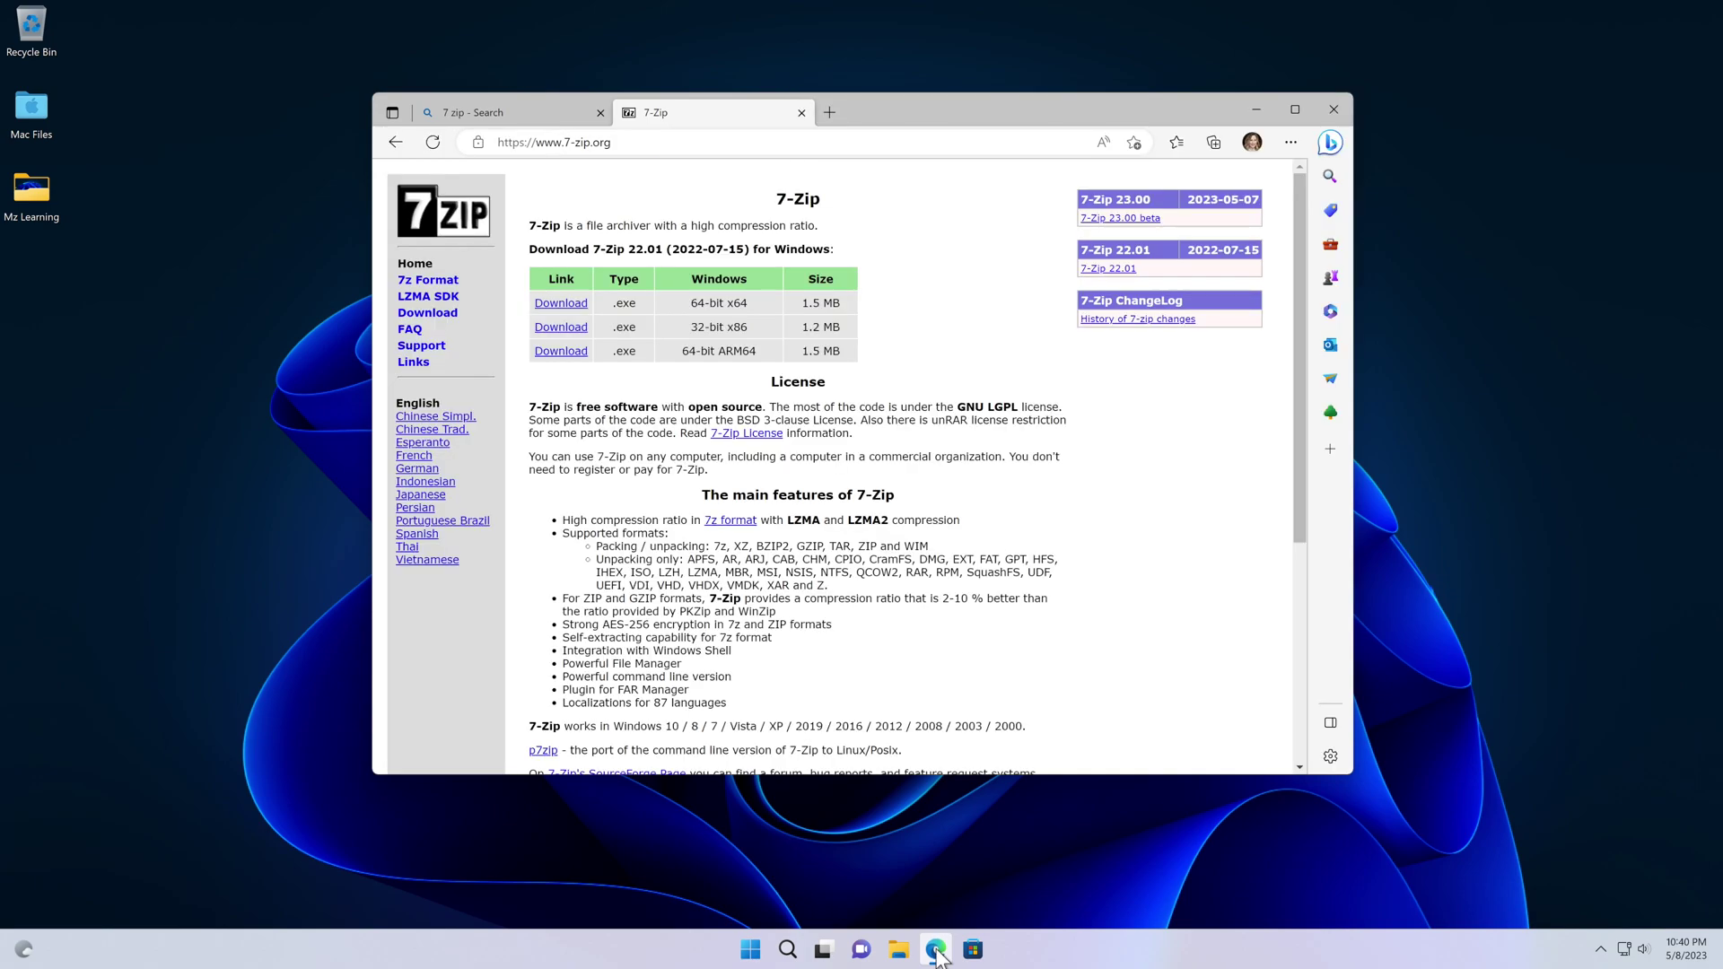
click(569, 306)
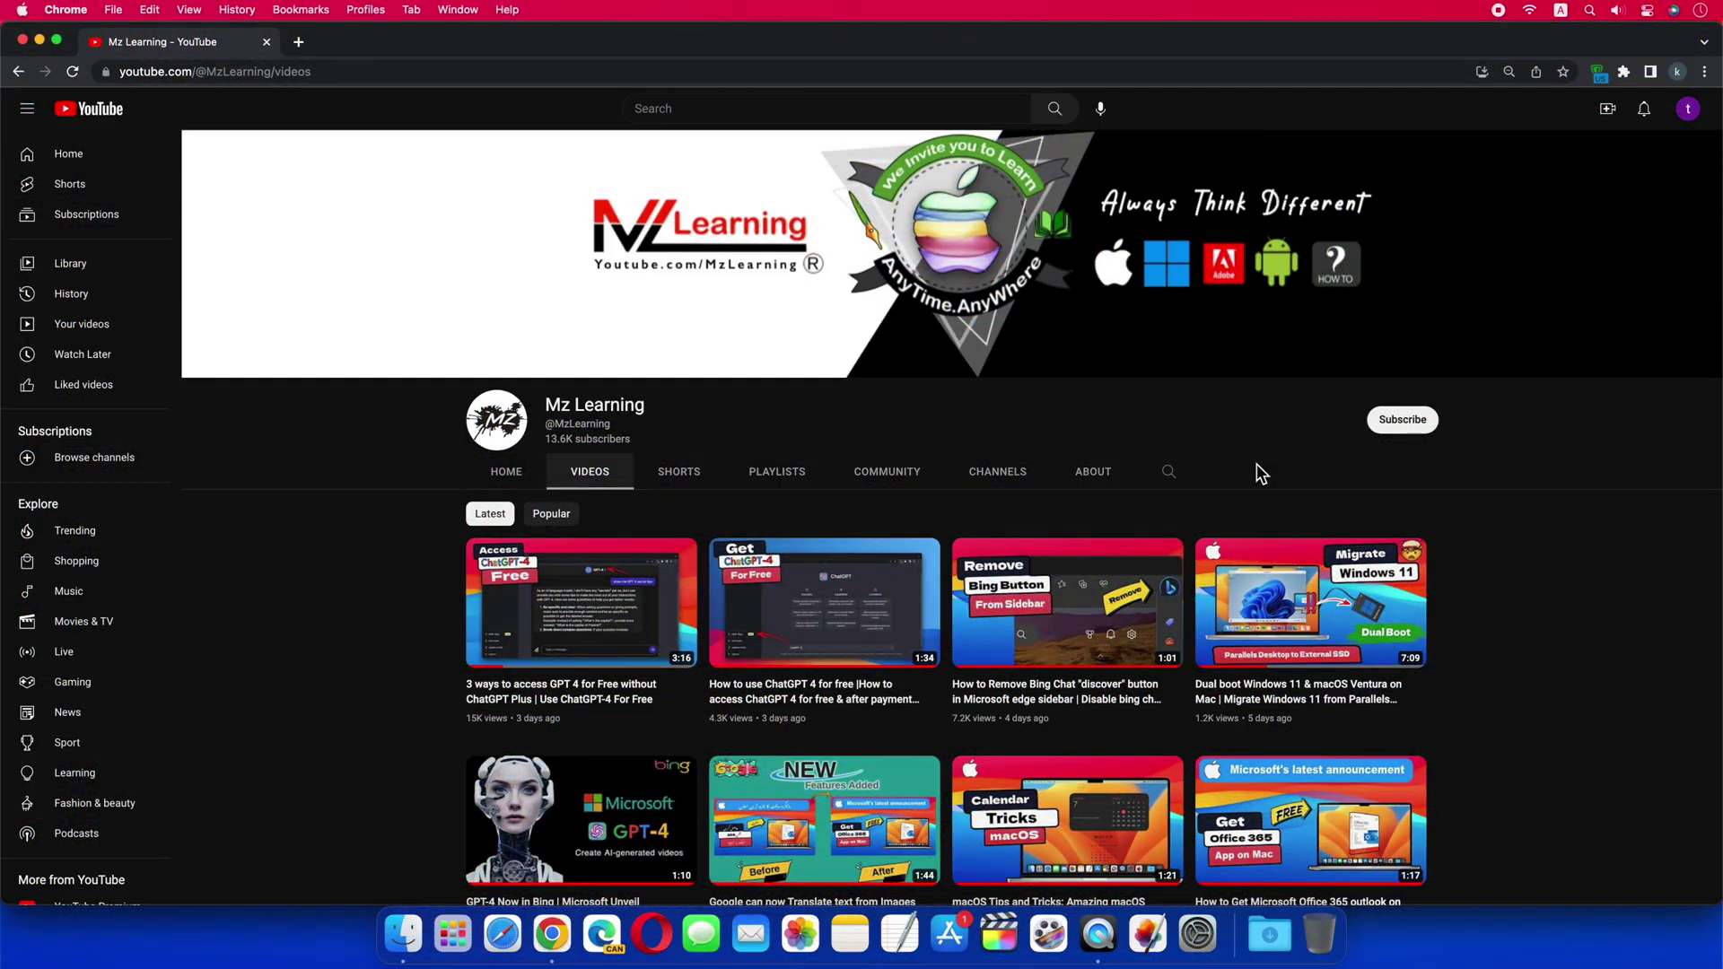
- Subscribe to the YouTube channel with all notifications turned on
click(1403, 421)
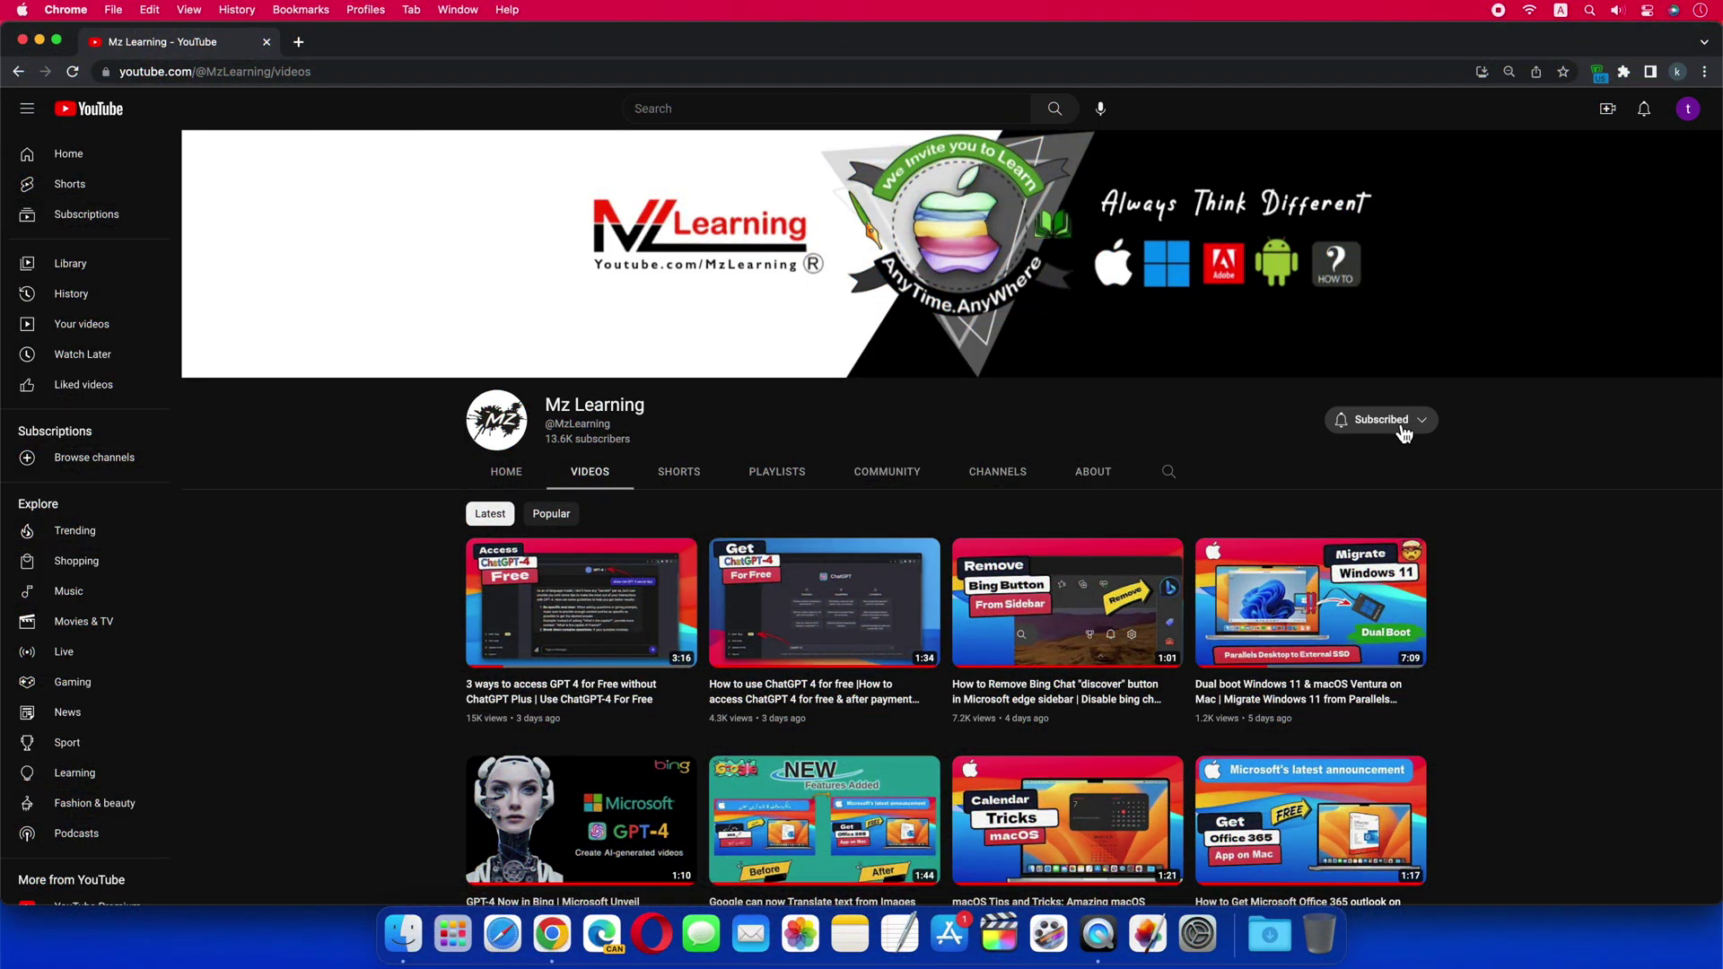
click(1344, 425)
click(1347, 454)
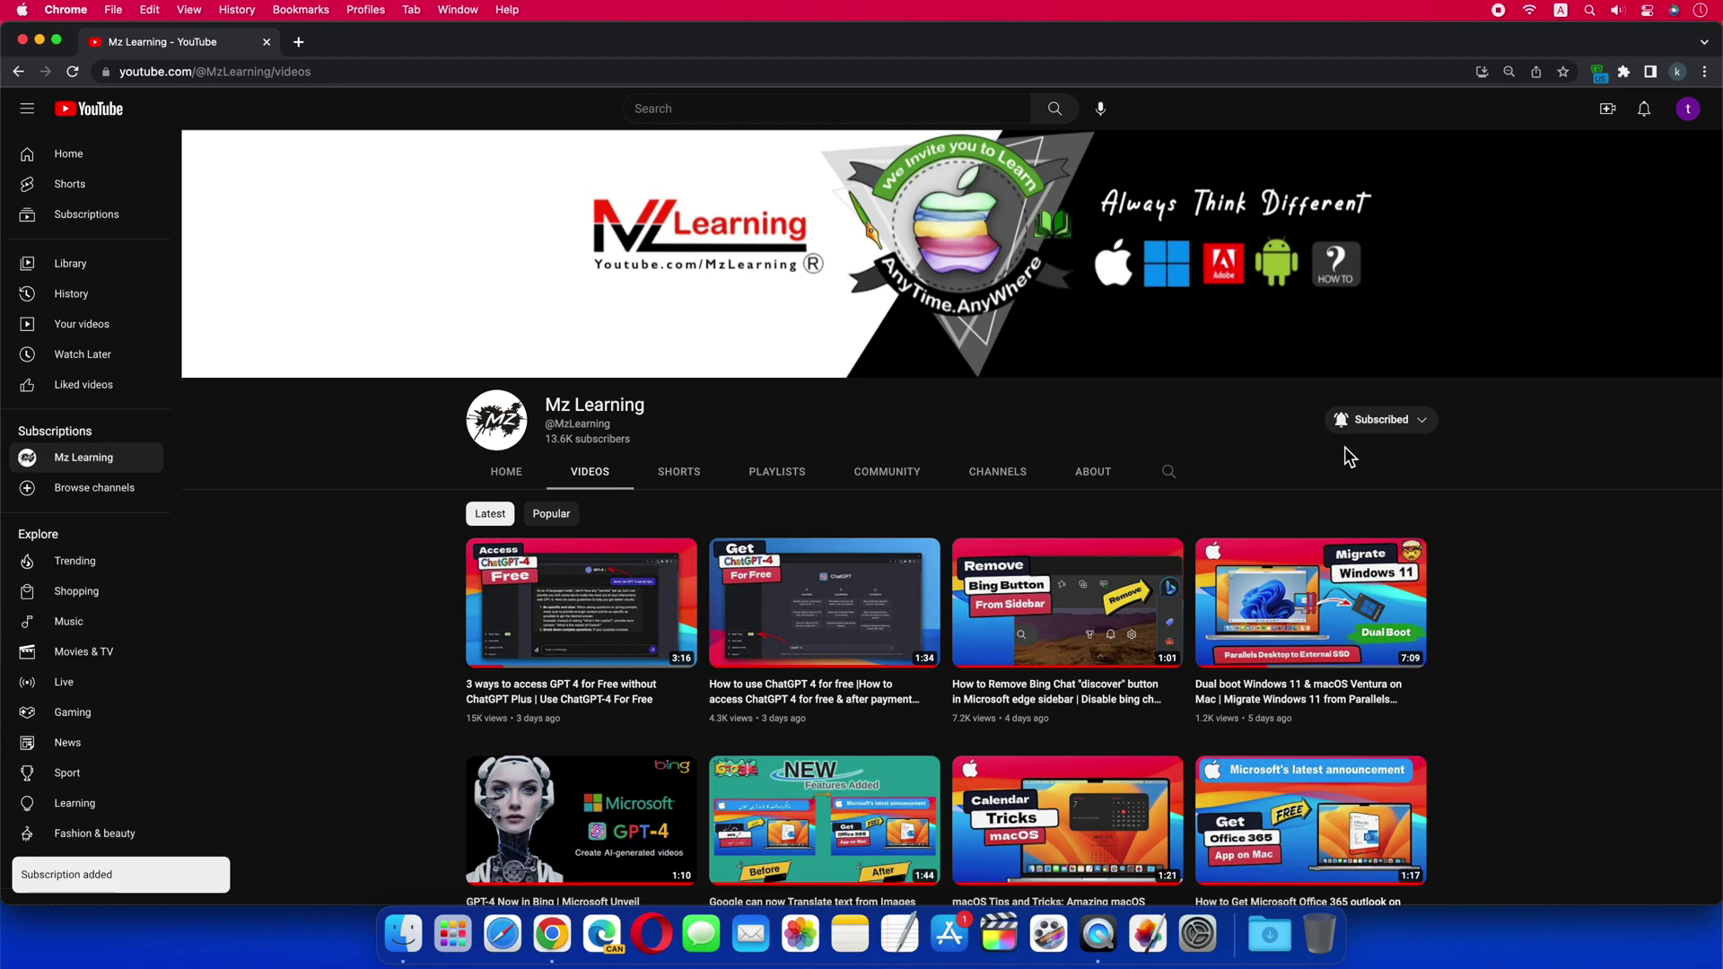